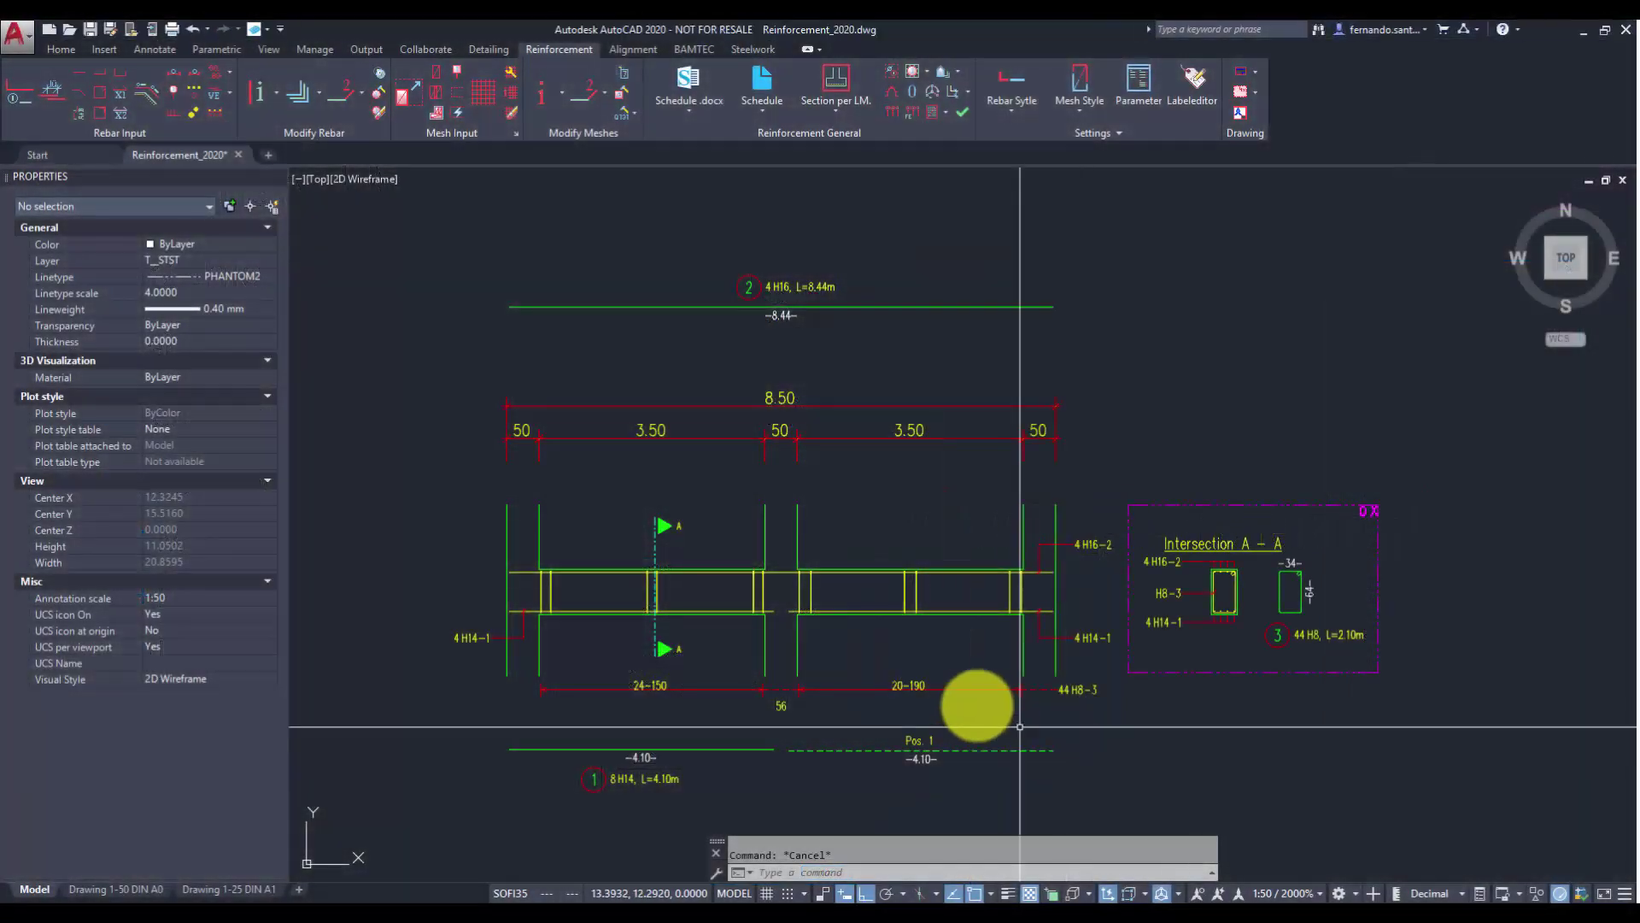
Open the rebar laying settings of the 20-190 laying and examine its label style options
{"action": "left_click", "coordinate": [940, 686]}
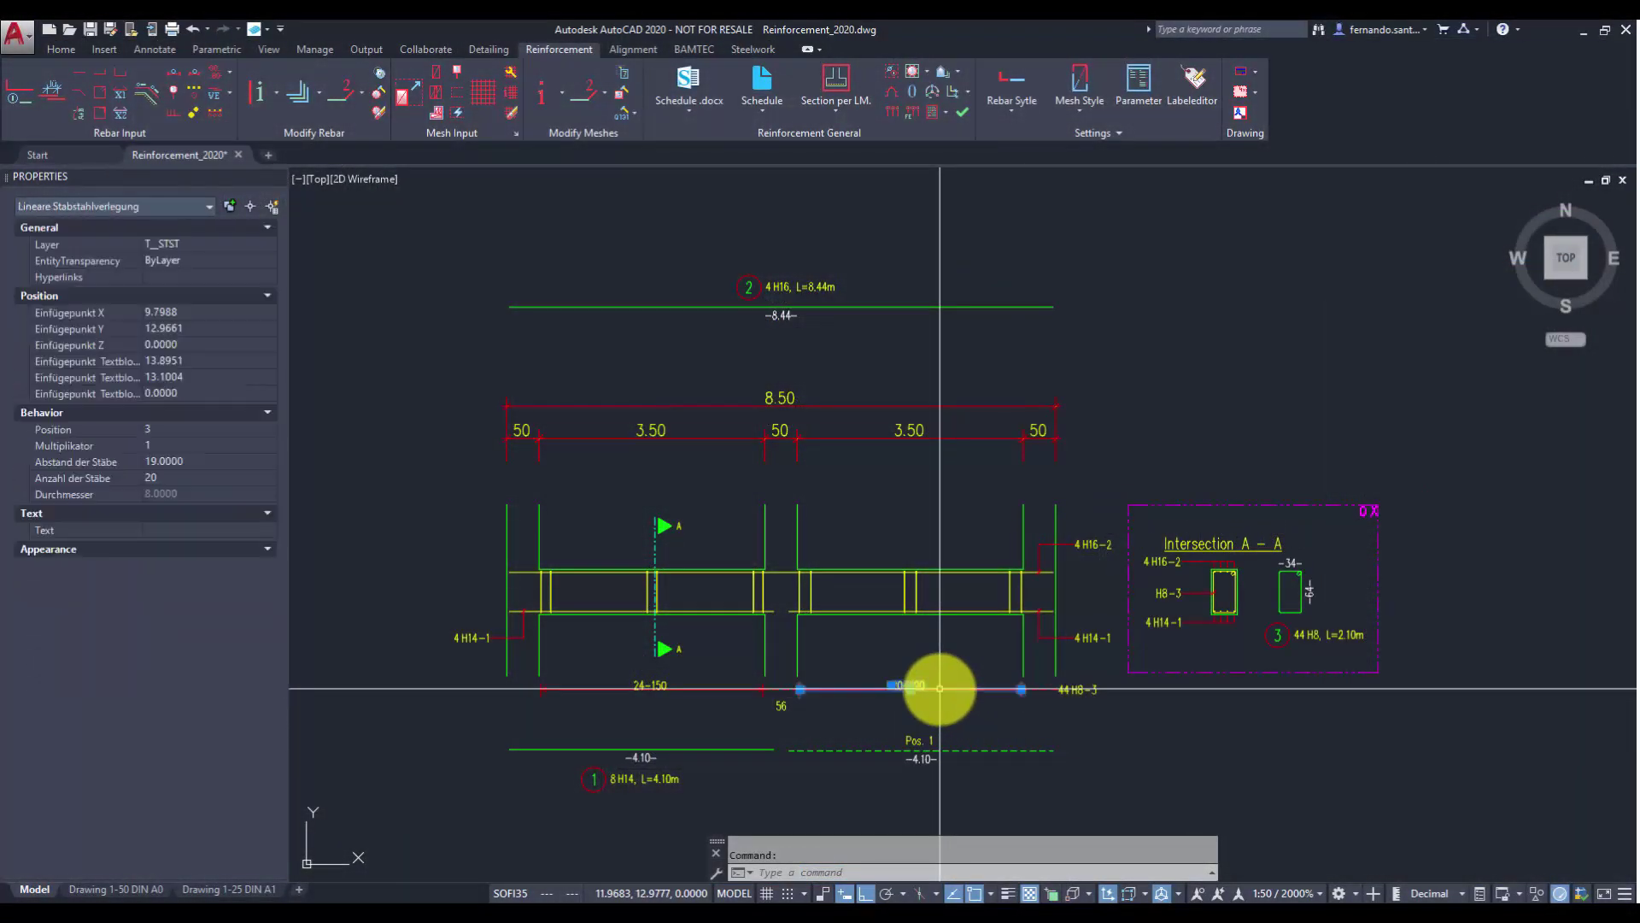
{"action": "right_click", "coordinate": [940, 686]}
{"action": "left_click", "coordinate": [1015, 495]}
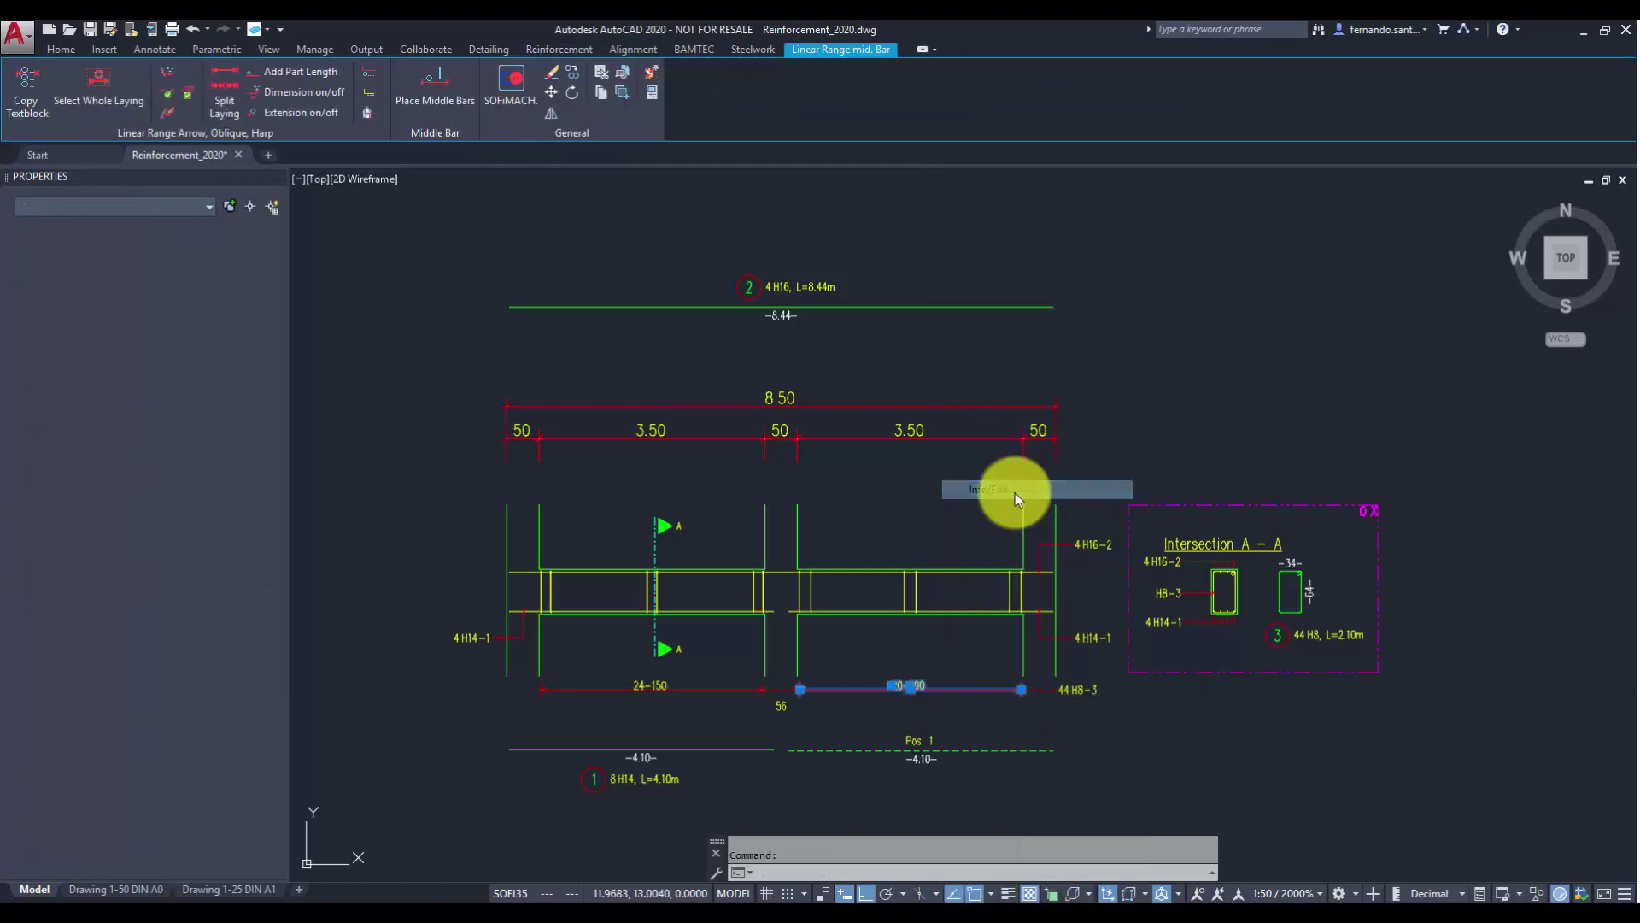
{"action": "left_click", "coordinate": [781, 267]}
{"action": "left_click", "coordinate": [781, 266]}
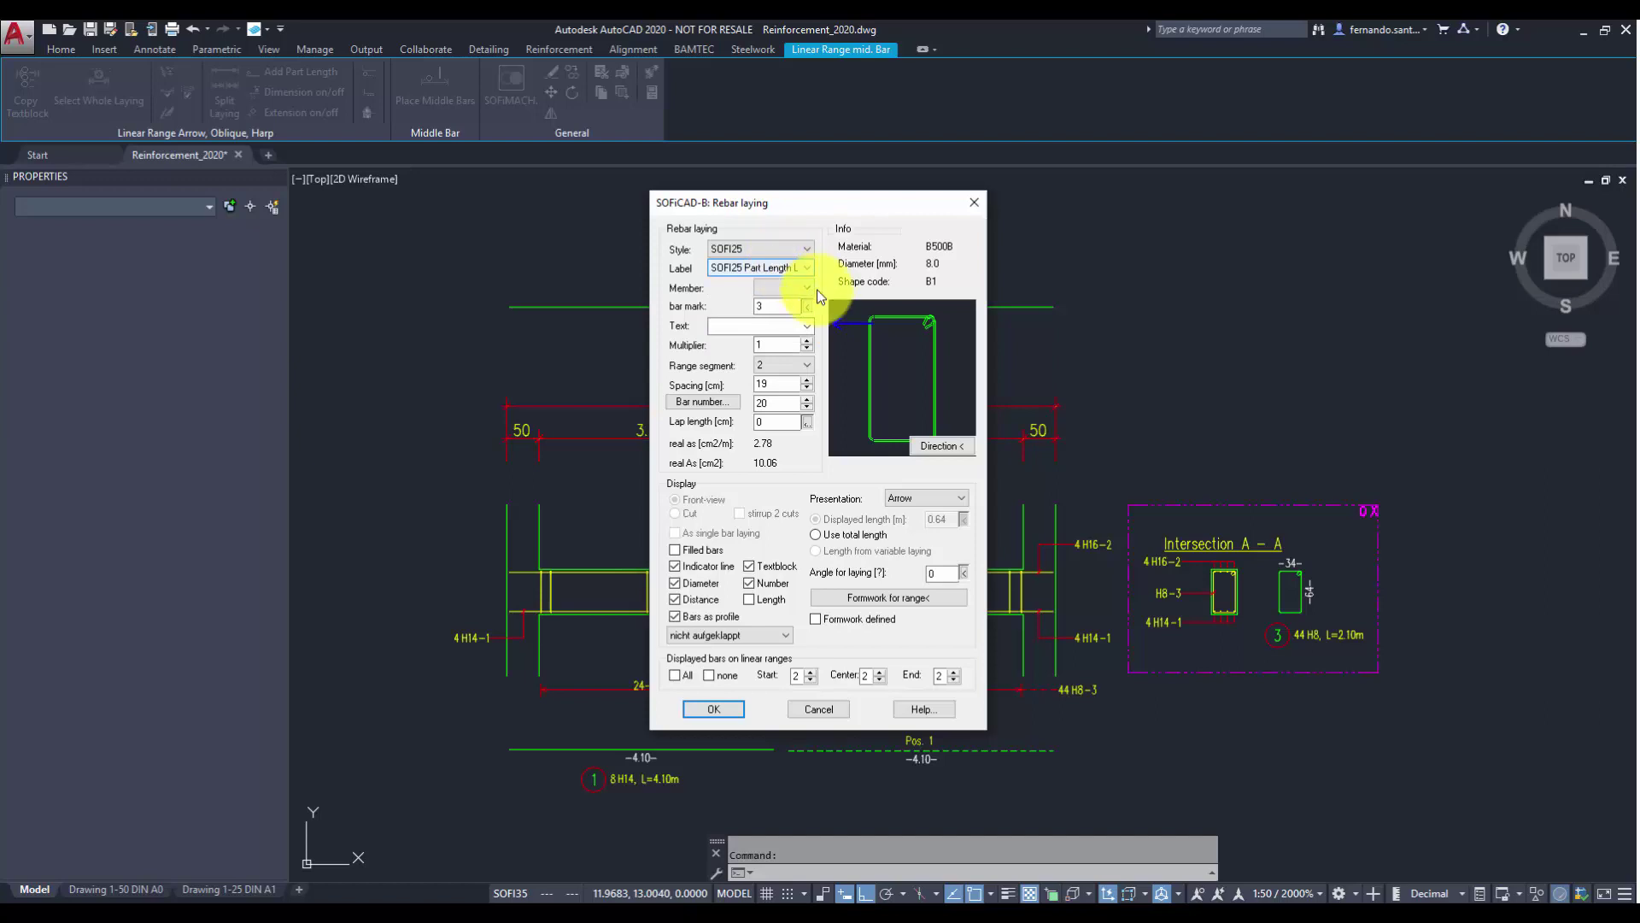
{"action": "left_click", "coordinate": [975, 202]}
Preview the available textblock styles for the 20-190 laying in its properties
{"action": "left_click", "coordinate": [939, 706]}
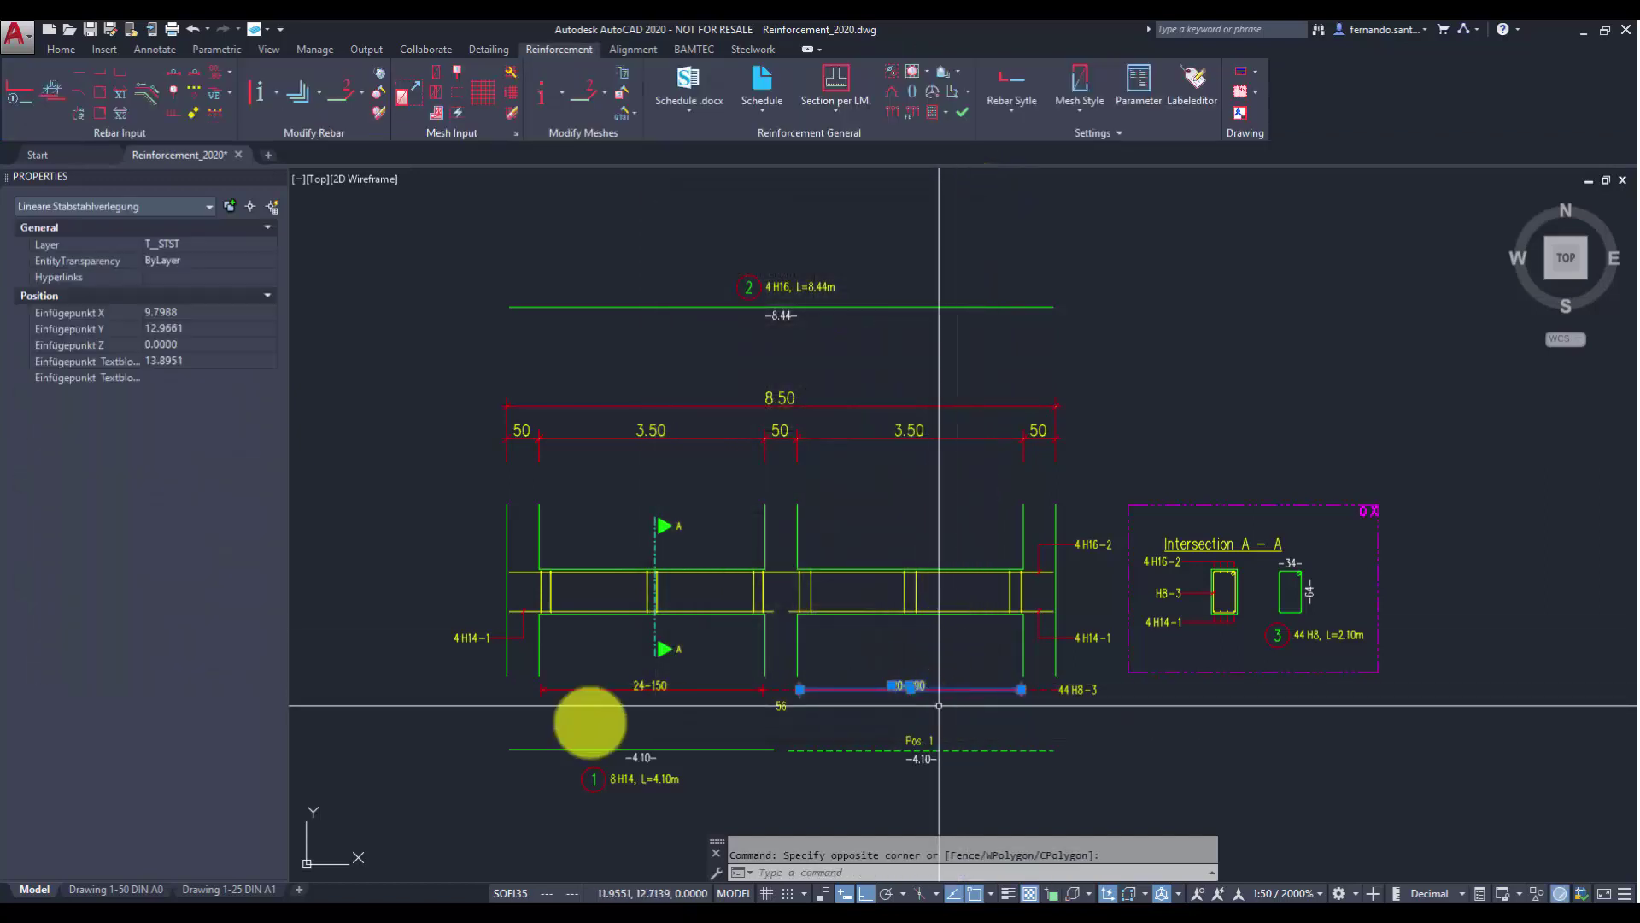
{"action": "left_click", "coordinate": [217, 849]}
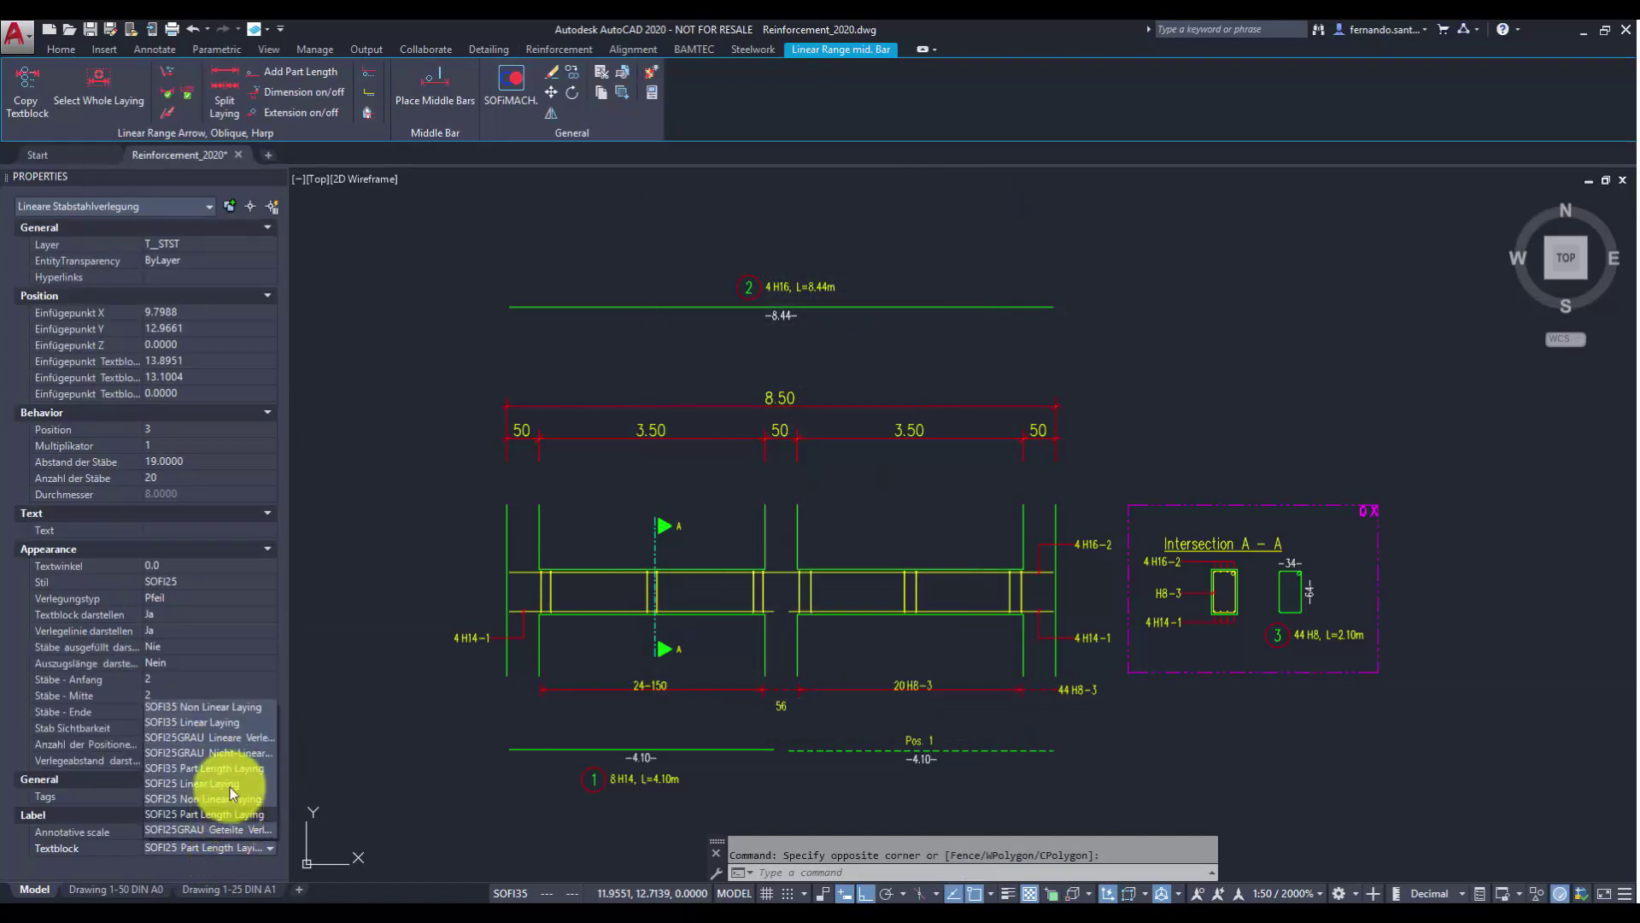
{"action": "left_click", "coordinate": [249, 751]}
{"action": "key", "text": "Escape"}
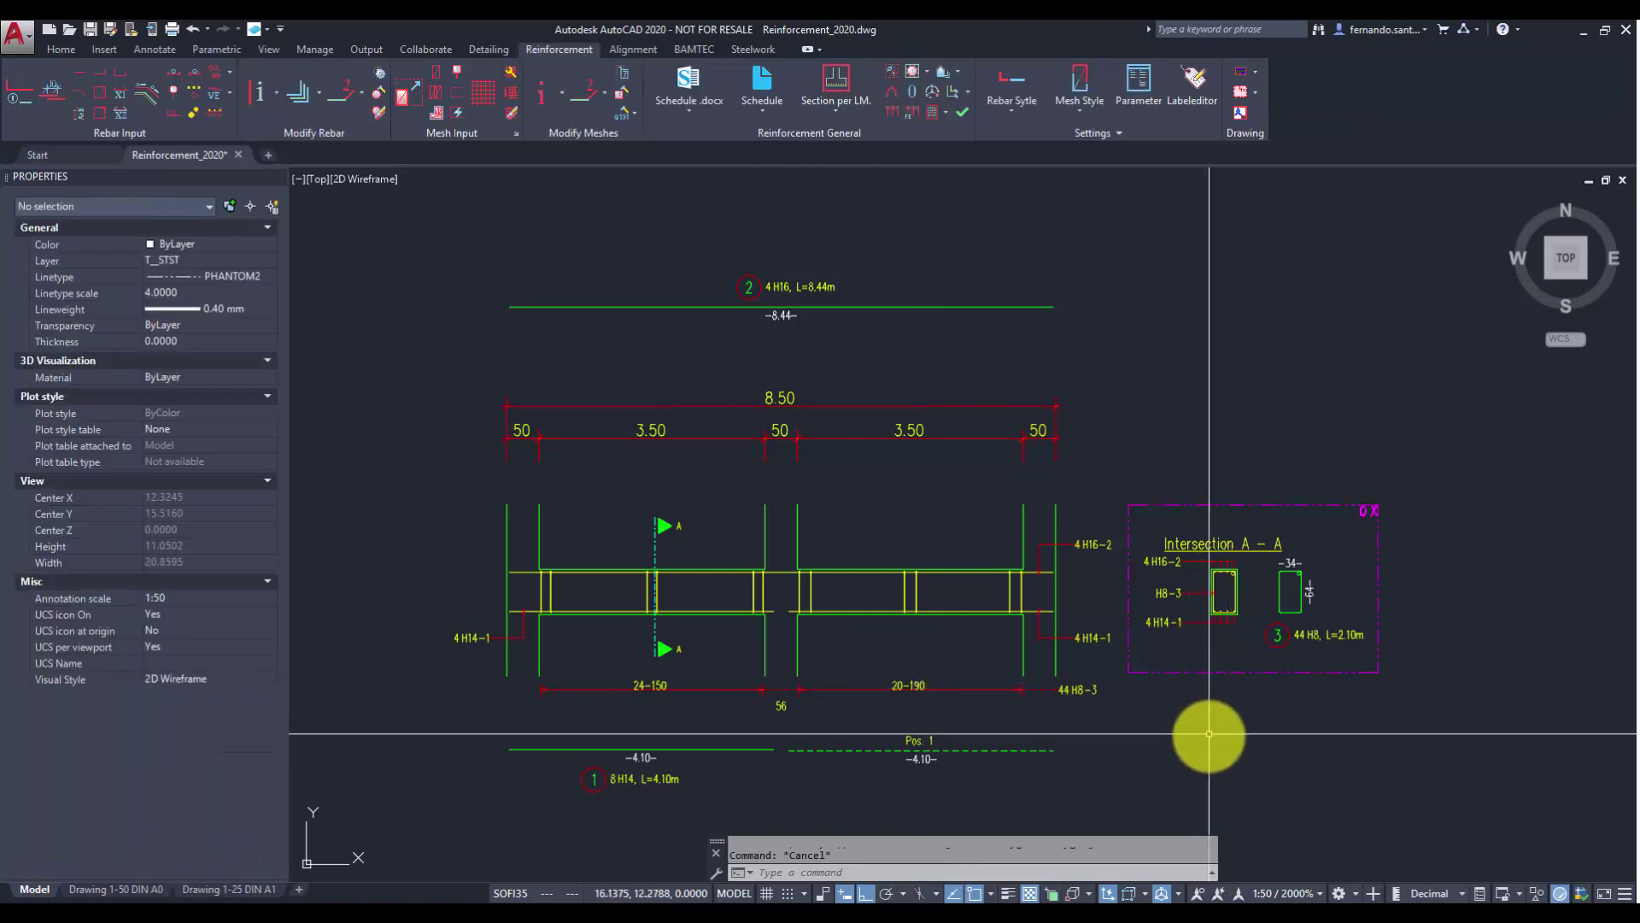
Select the six H10 layings for marks 4 to 6 and 8 to 10 and set their text to "above+below"
{"action": "mouse_move", "coordinate": [1212, 735]}
{"action": "middle_mouse_down"}
{"action": "mouse_move", "coordinate": [1201, 613]}
{"action": "mouse_move", "coordinate": [1238, 146]}
{"action": "mouse_move", "coordinate": [1117, 410]}
{"action": "middle_mouse_up"}
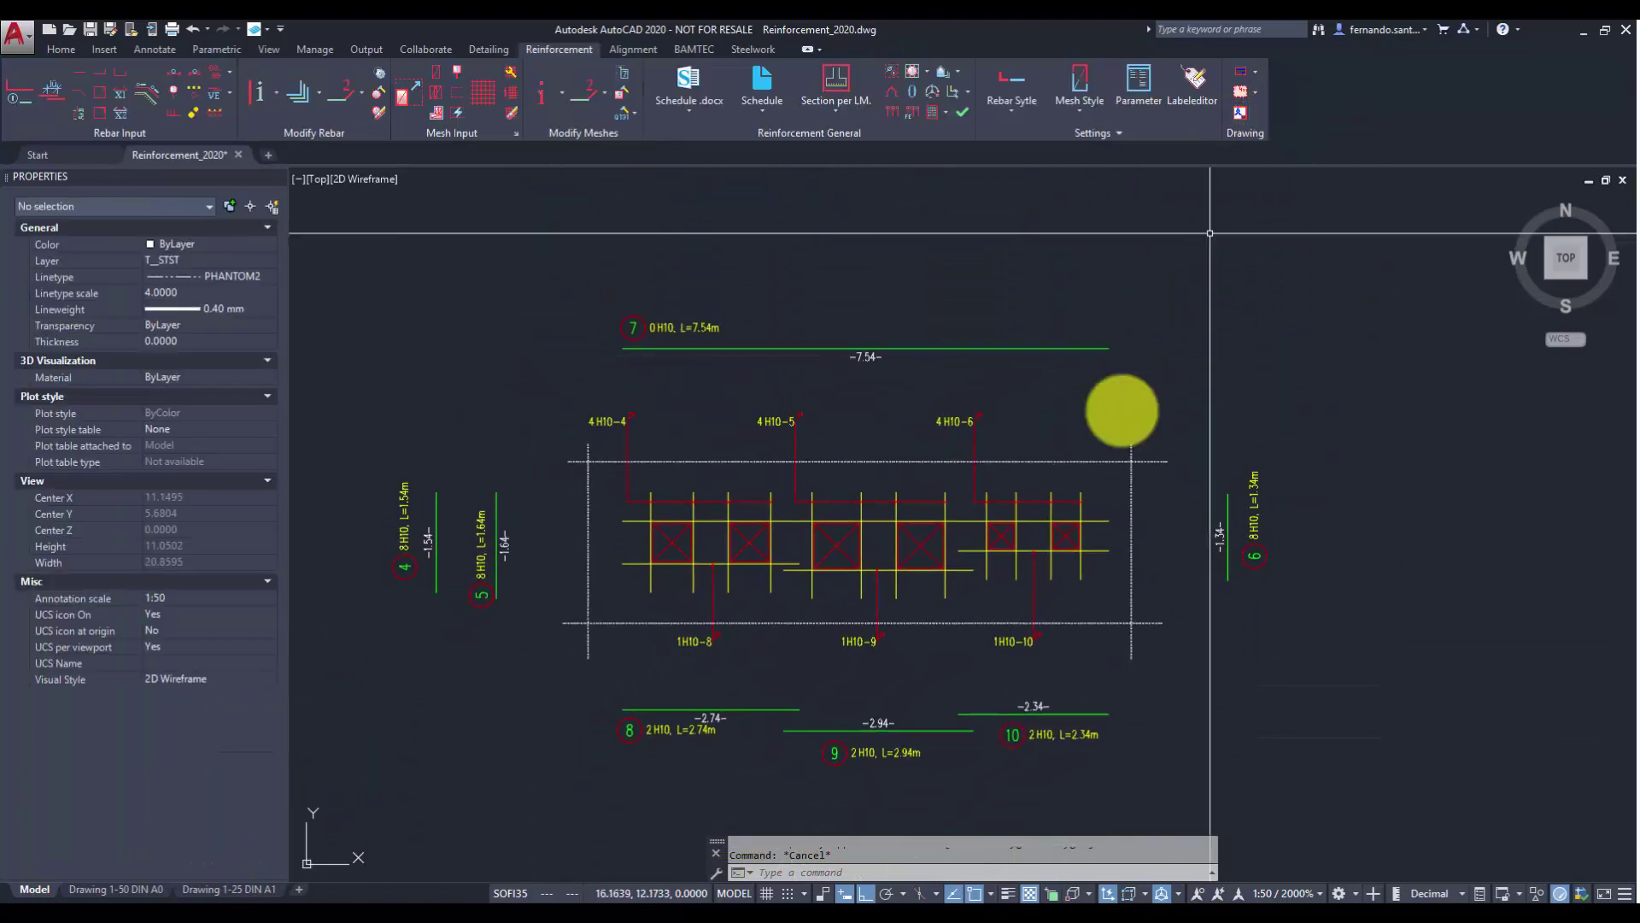
{"action": "left_click", "coordinate": [1064, 382]}
{"action": "left_click", "coordinate": [598, 437]}
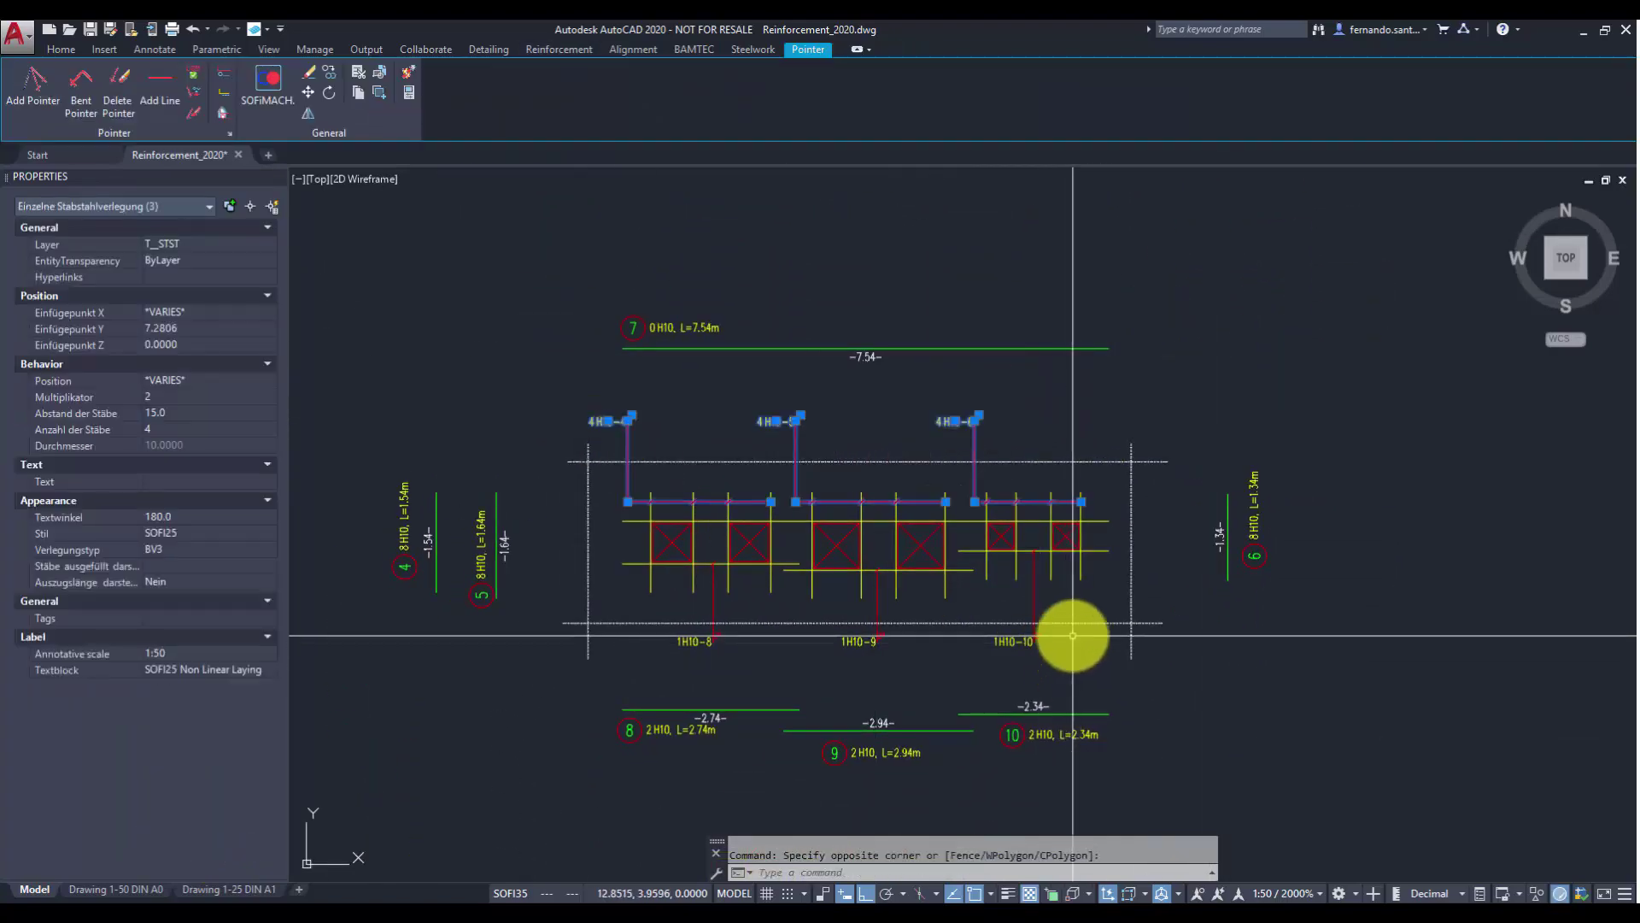
{"action": "left_click", "coordinate": [1073, 634]}
{"action": "left_click", "coordinate": [731, 669]}
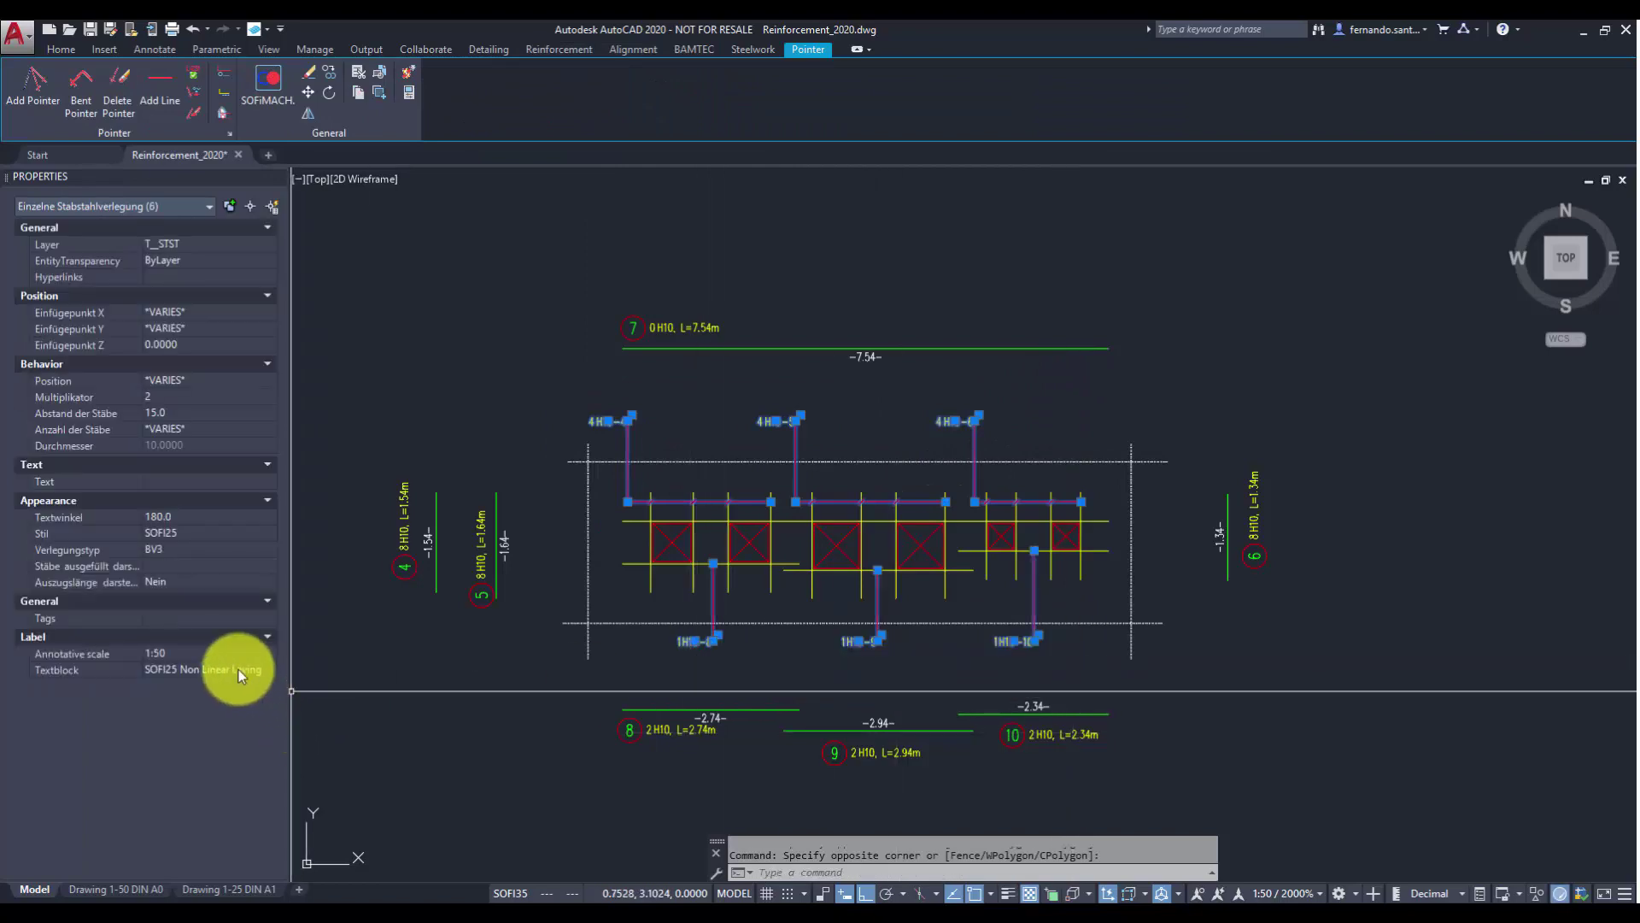
{"action": "left_click", "coordinate": [249, 670]}
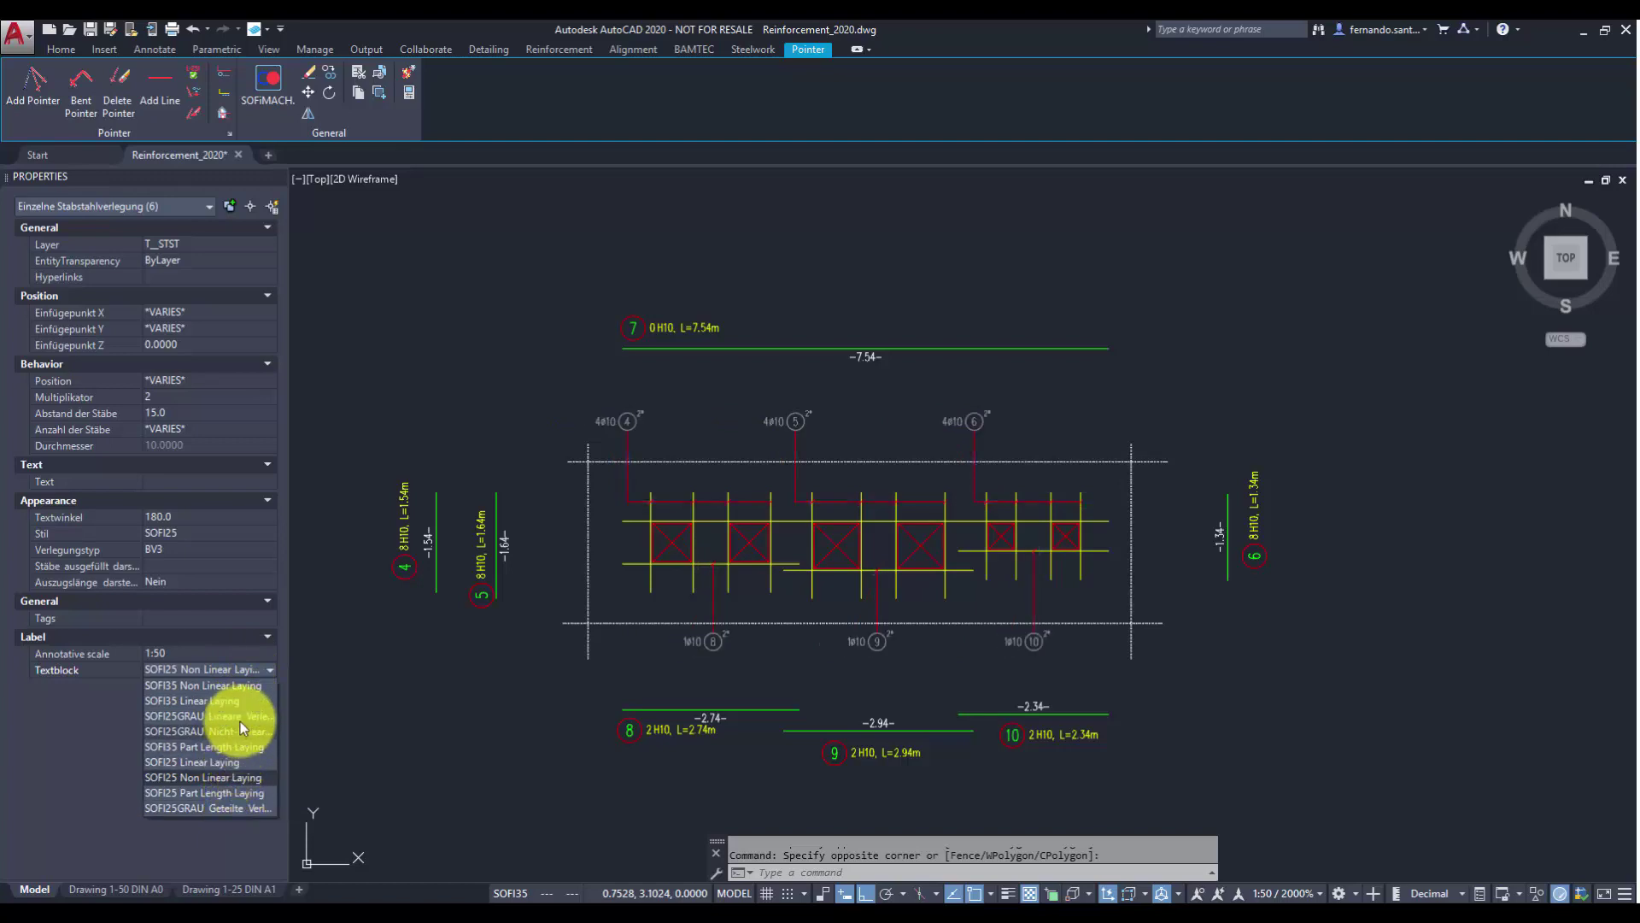
{"action": "left_click", "coordinate": [239, 479]}
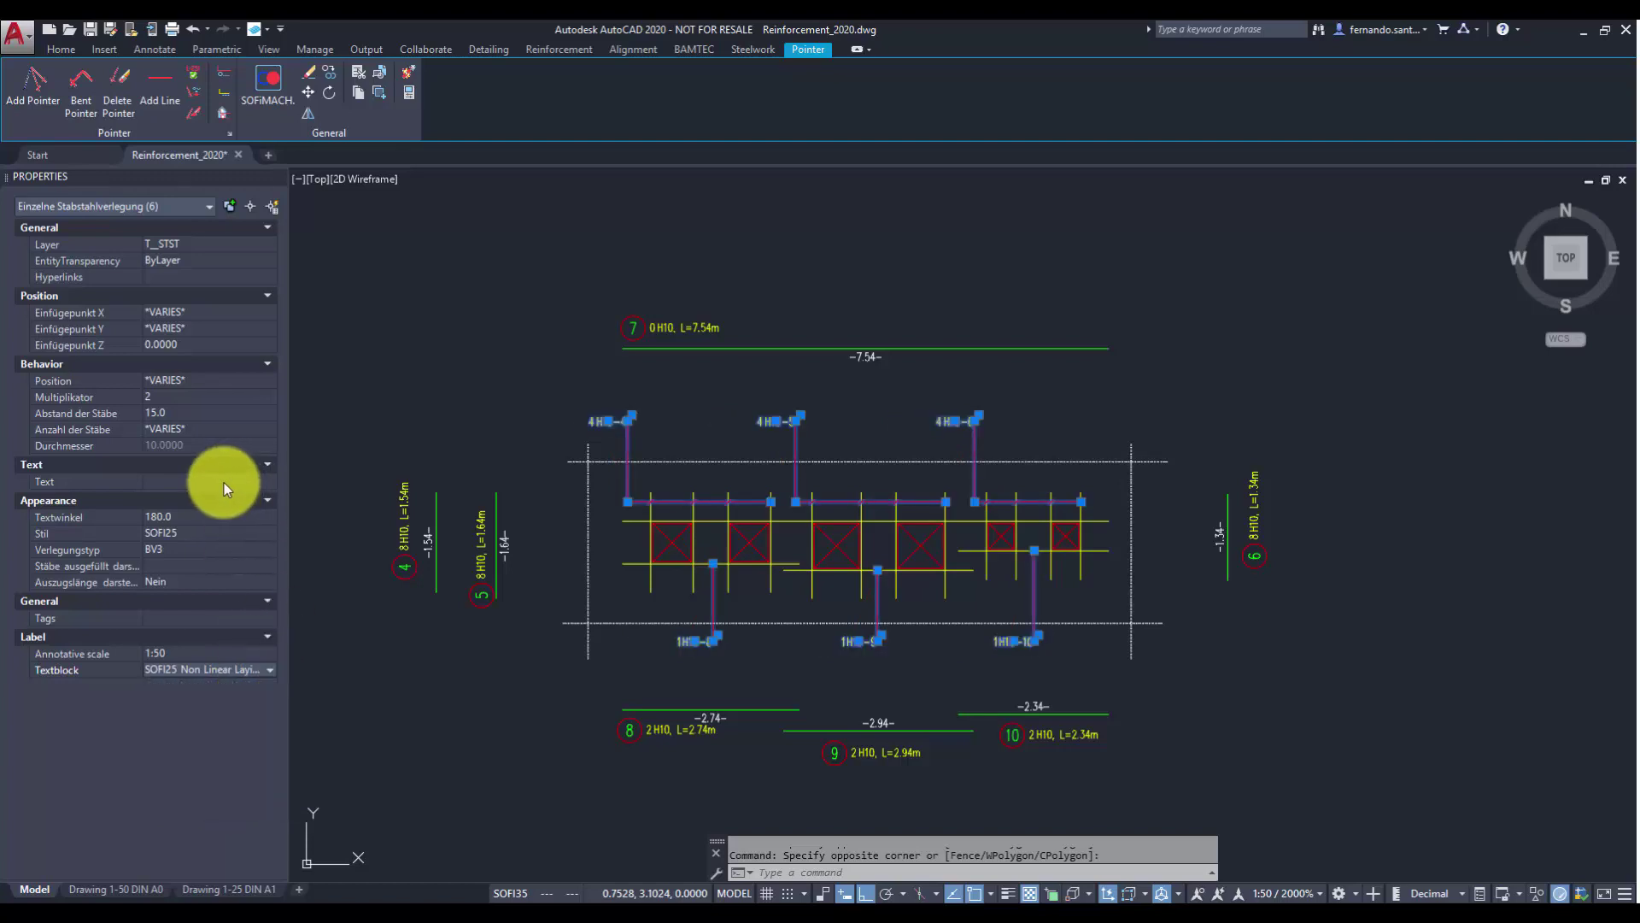
{"action": "left_click", "coordinate": [225, 483]}
{"action": "type", "text": "above+below"}
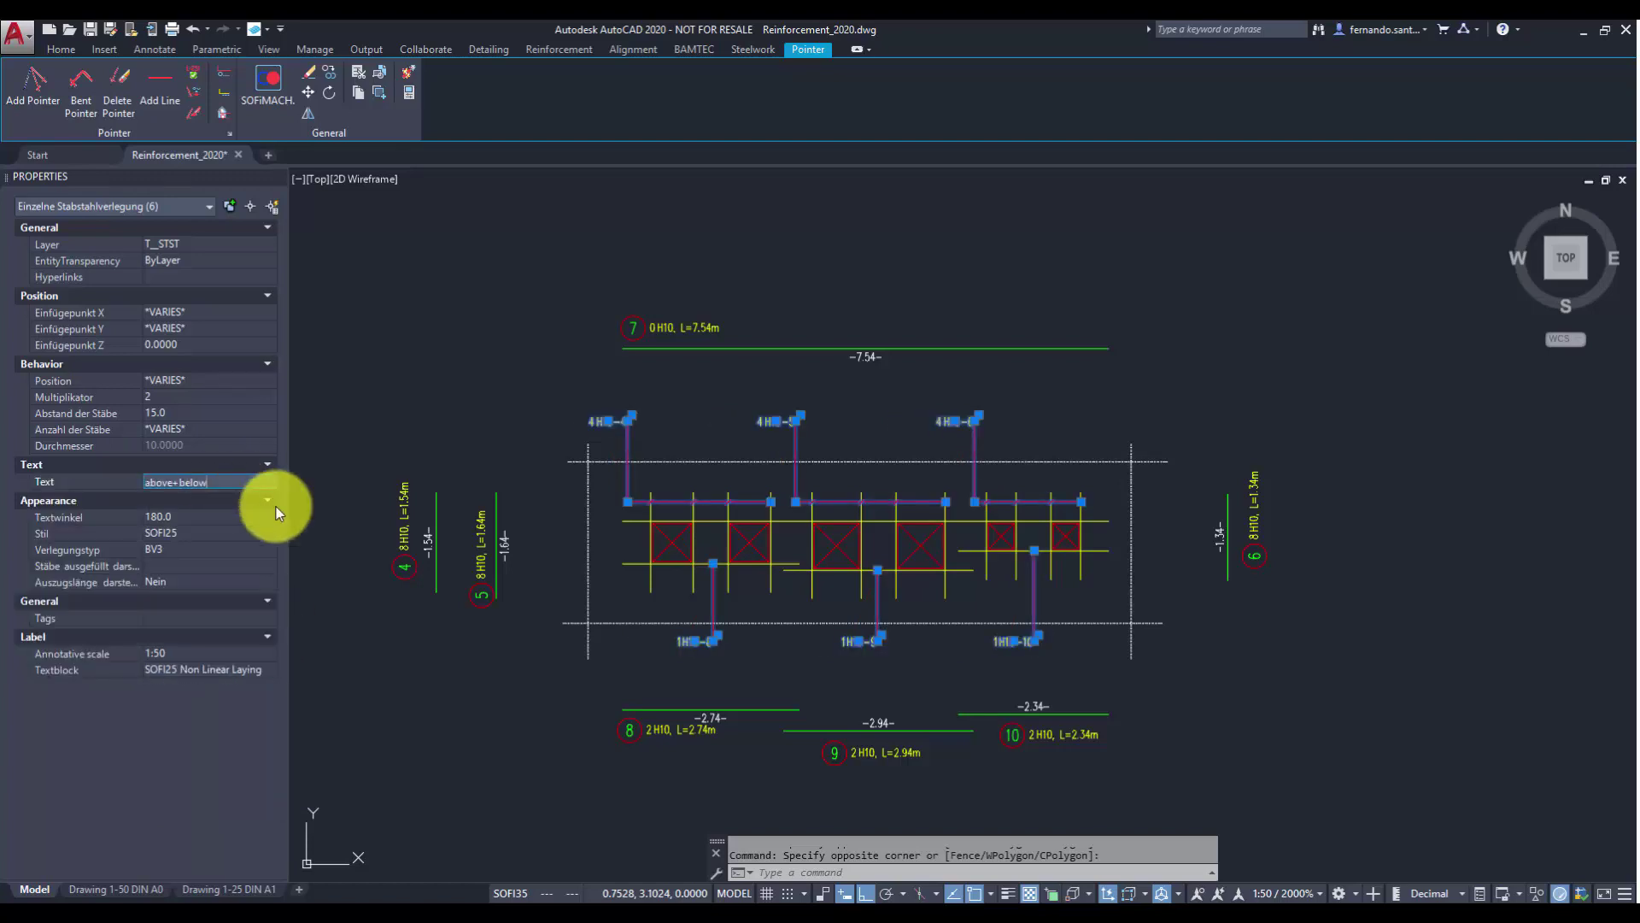
{"action": "key", "text": "Escape"}
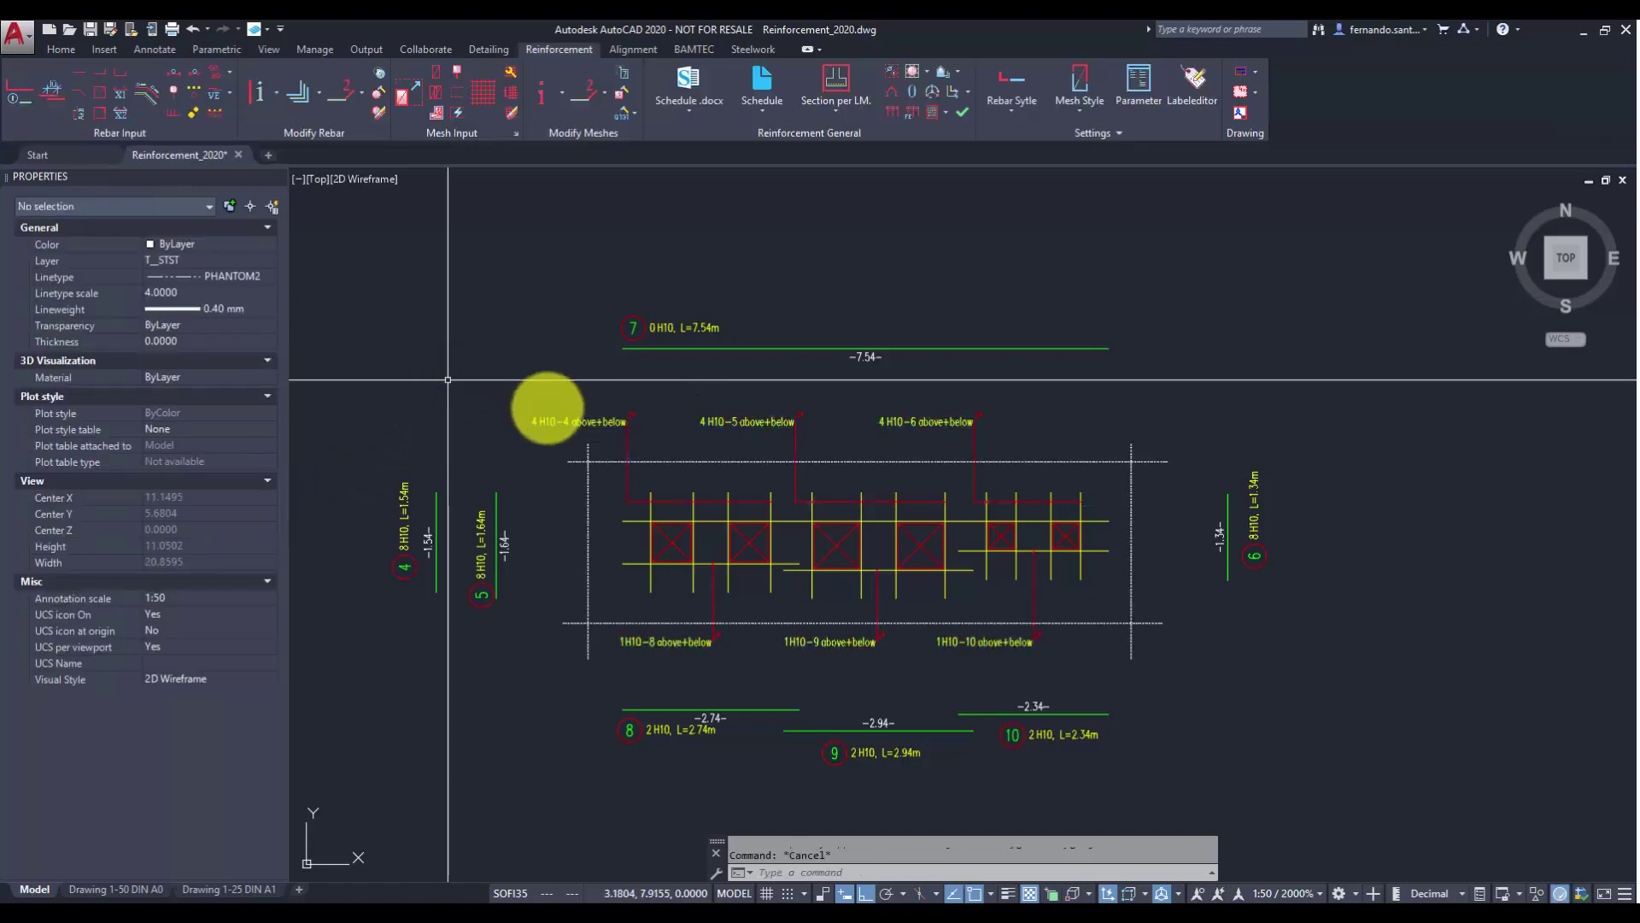
Open the label editor and examine the existing laying, mesh view and barmark view styles
{"action": "middle_click_drag", "start_coordinate": [549, 407], "coordinate": [623, 422]}
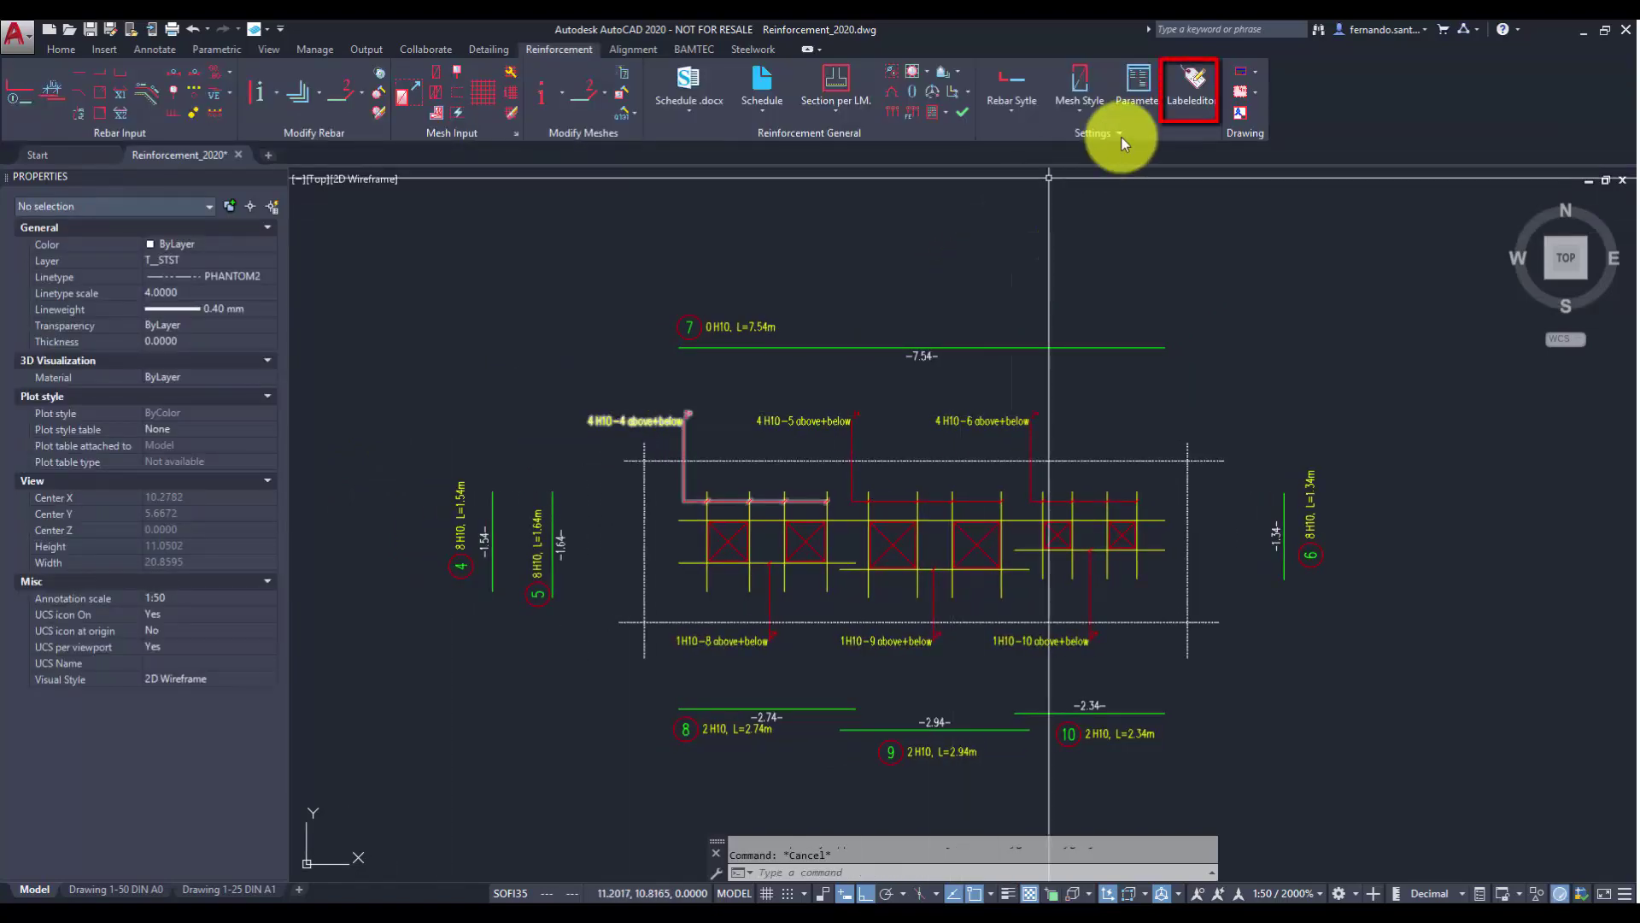
{"action": "left_click", "coordinate": [1186, 87]}
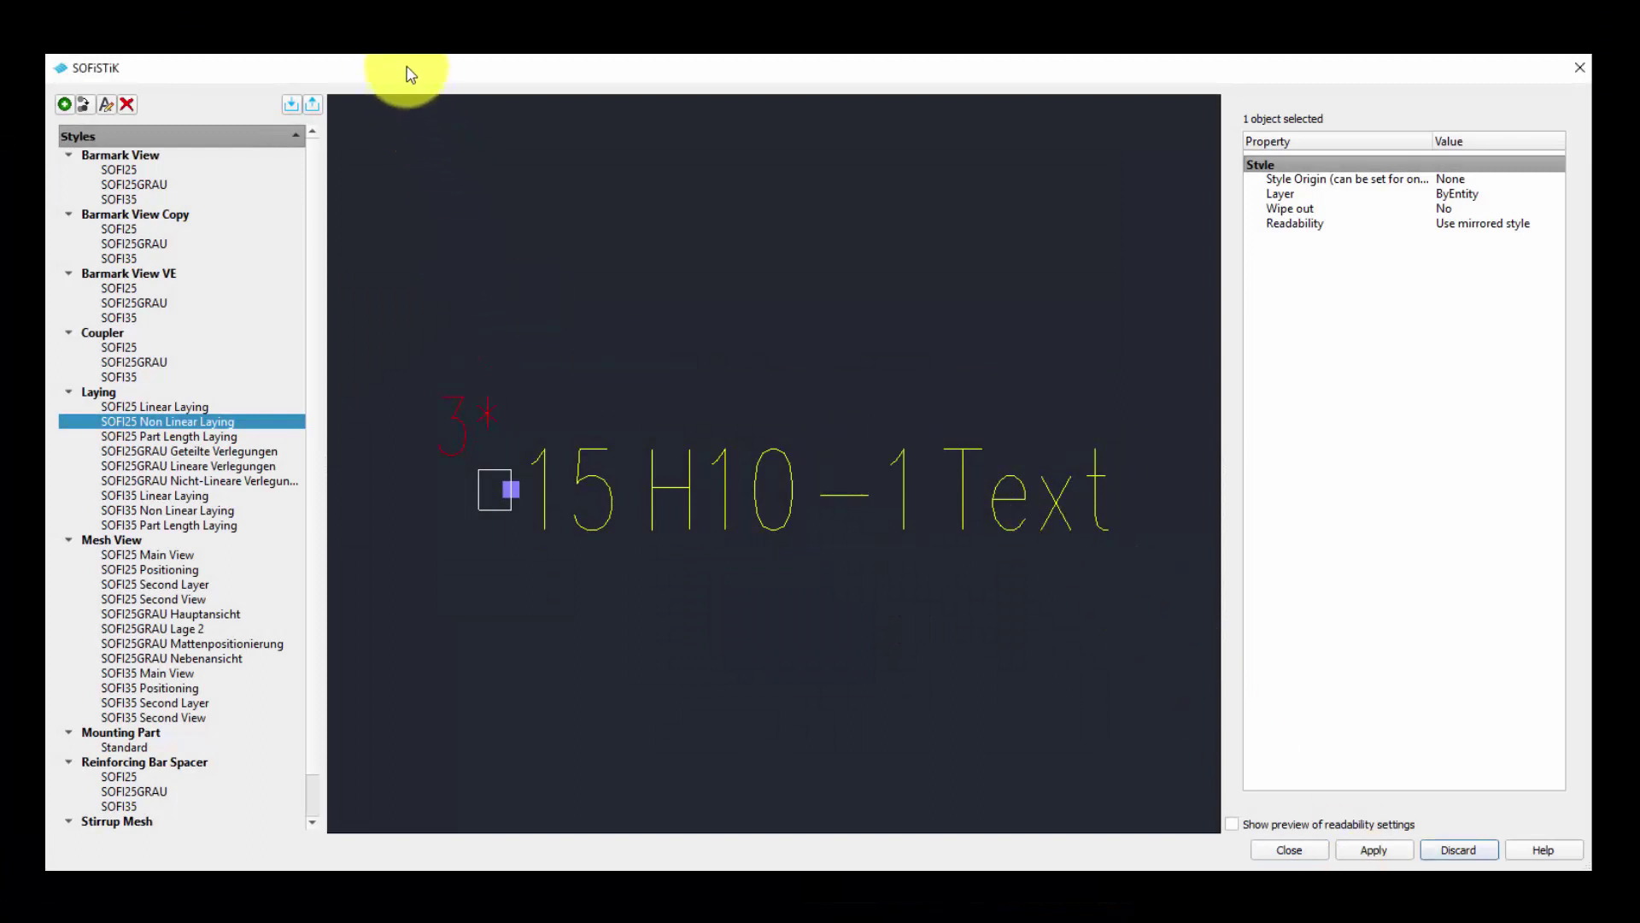
{"action": "left_click", "coordinate": [212, 453]}
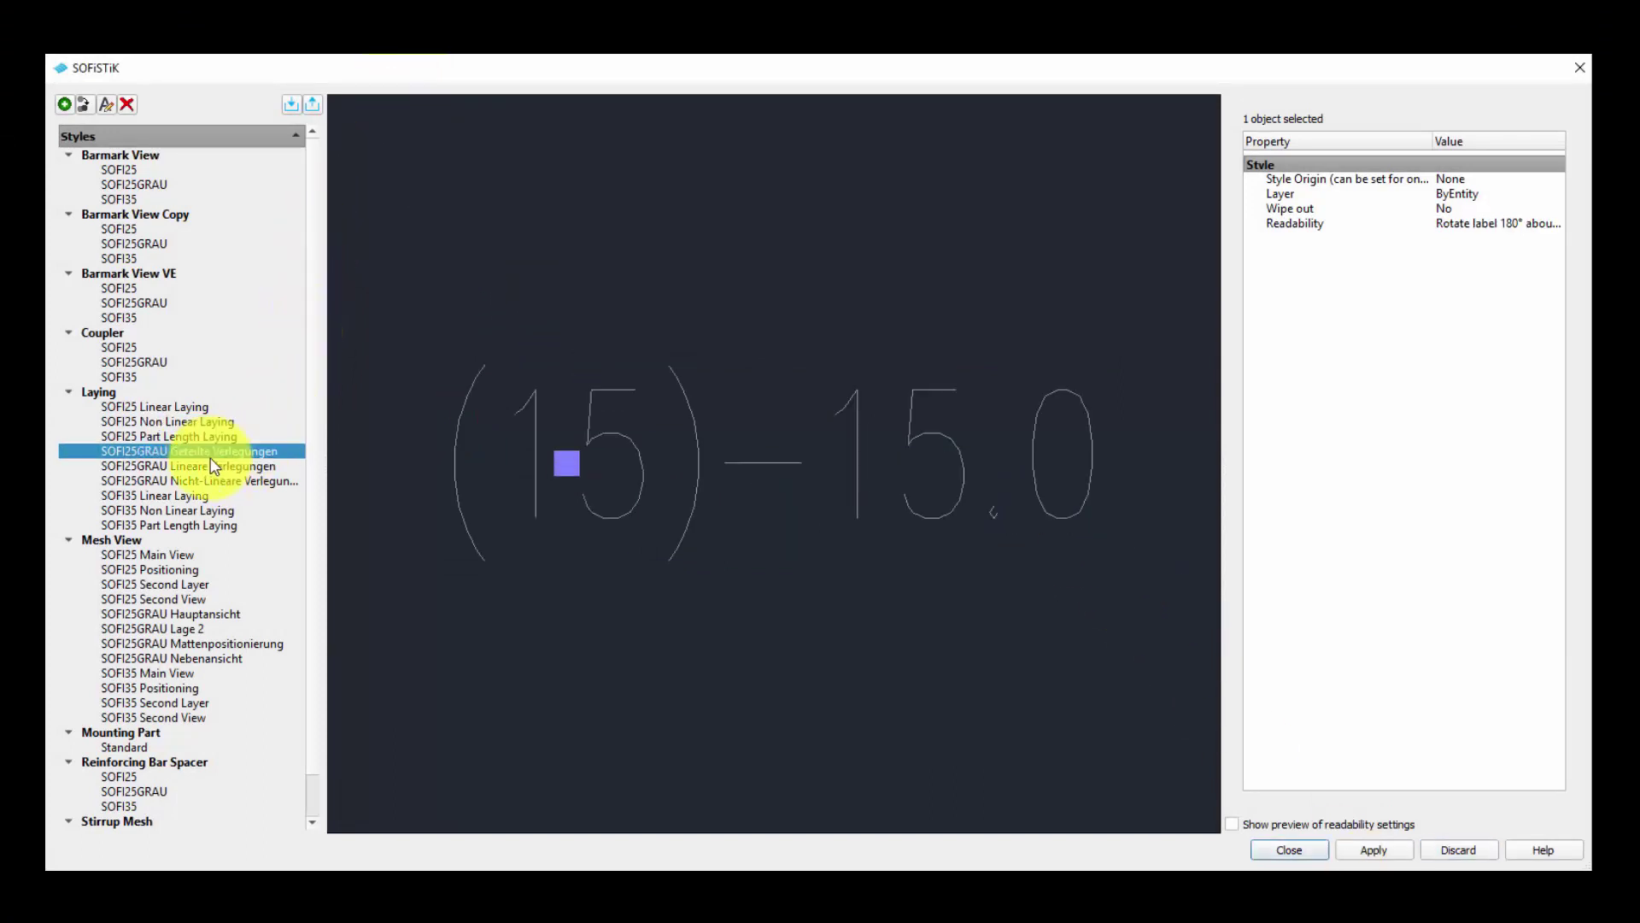
{"action": "left_click", "coordinate": [214, 465]}
{"action": "left_click", "coordinate": [173, 597]}
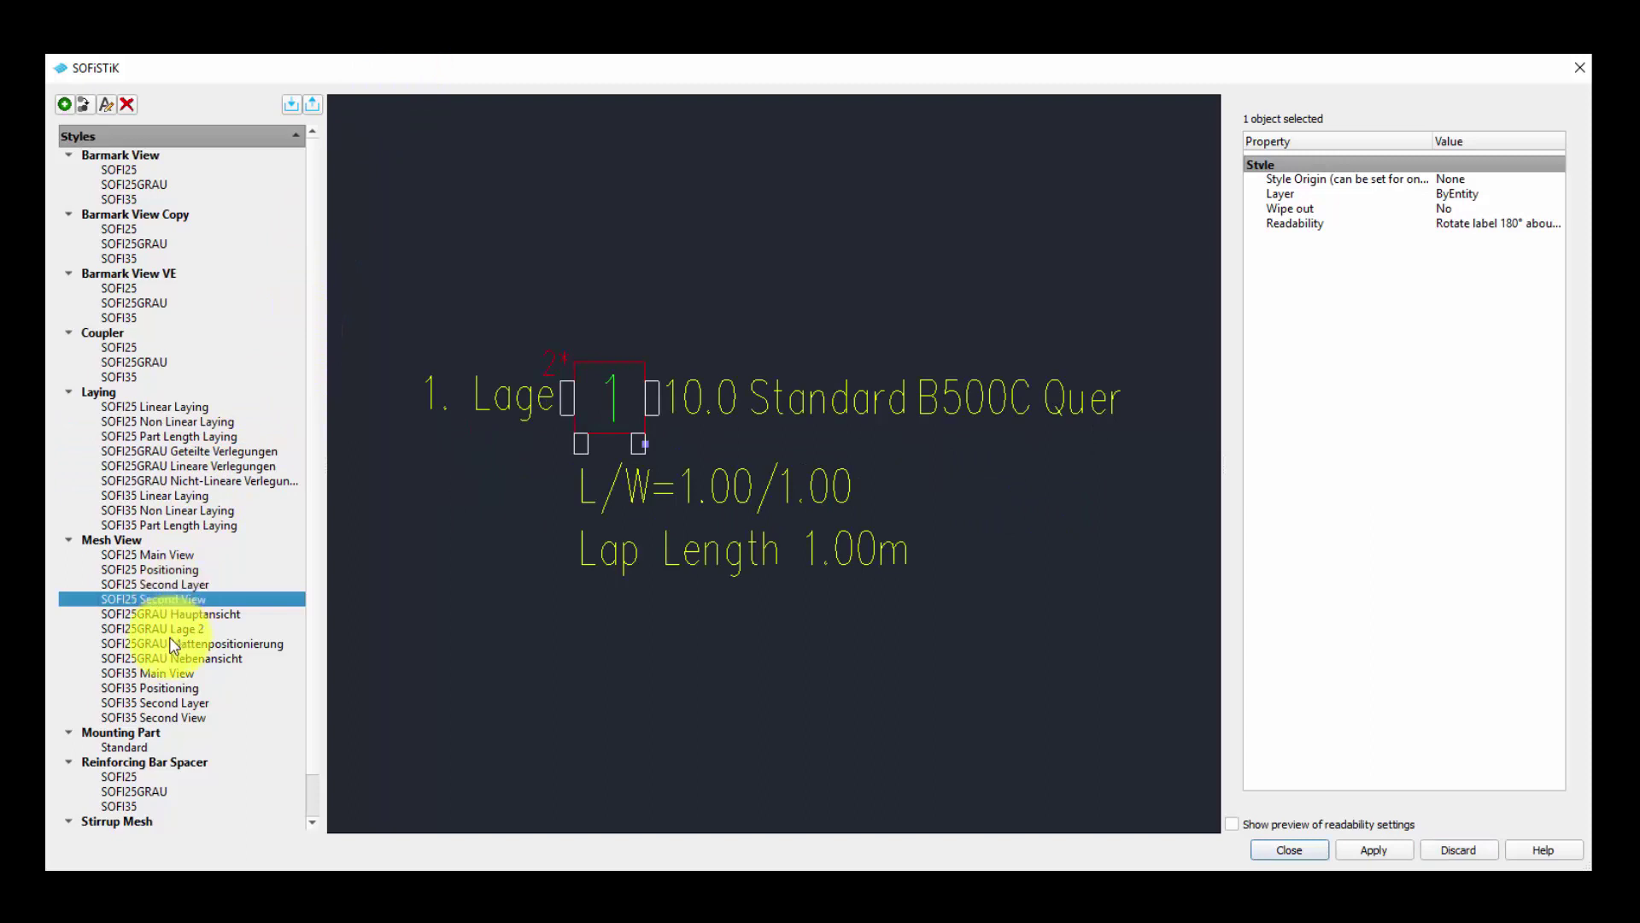
{"action": "left_click", "coordinate": [170, 672]}
{"action": "left_click", "coordinate": [137, 169]}
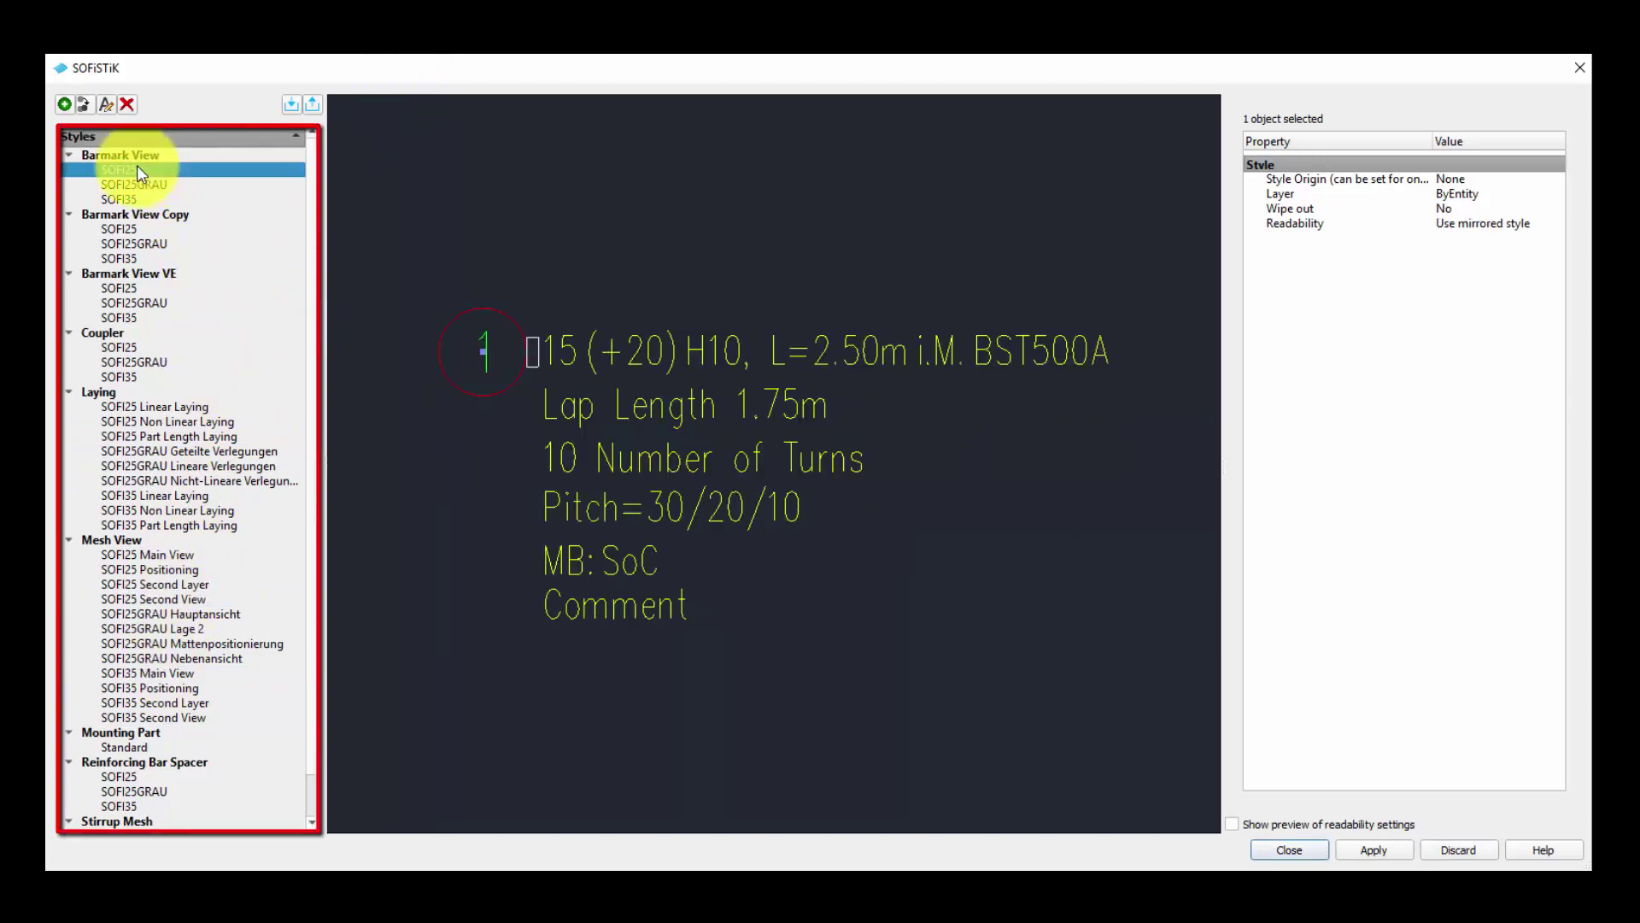
Duplicate the SOFI25 Non Linear Laying style, rename the copy "My new Labelstyle" and save it
{"action": "left_click", "coordinate": [215, 422]}
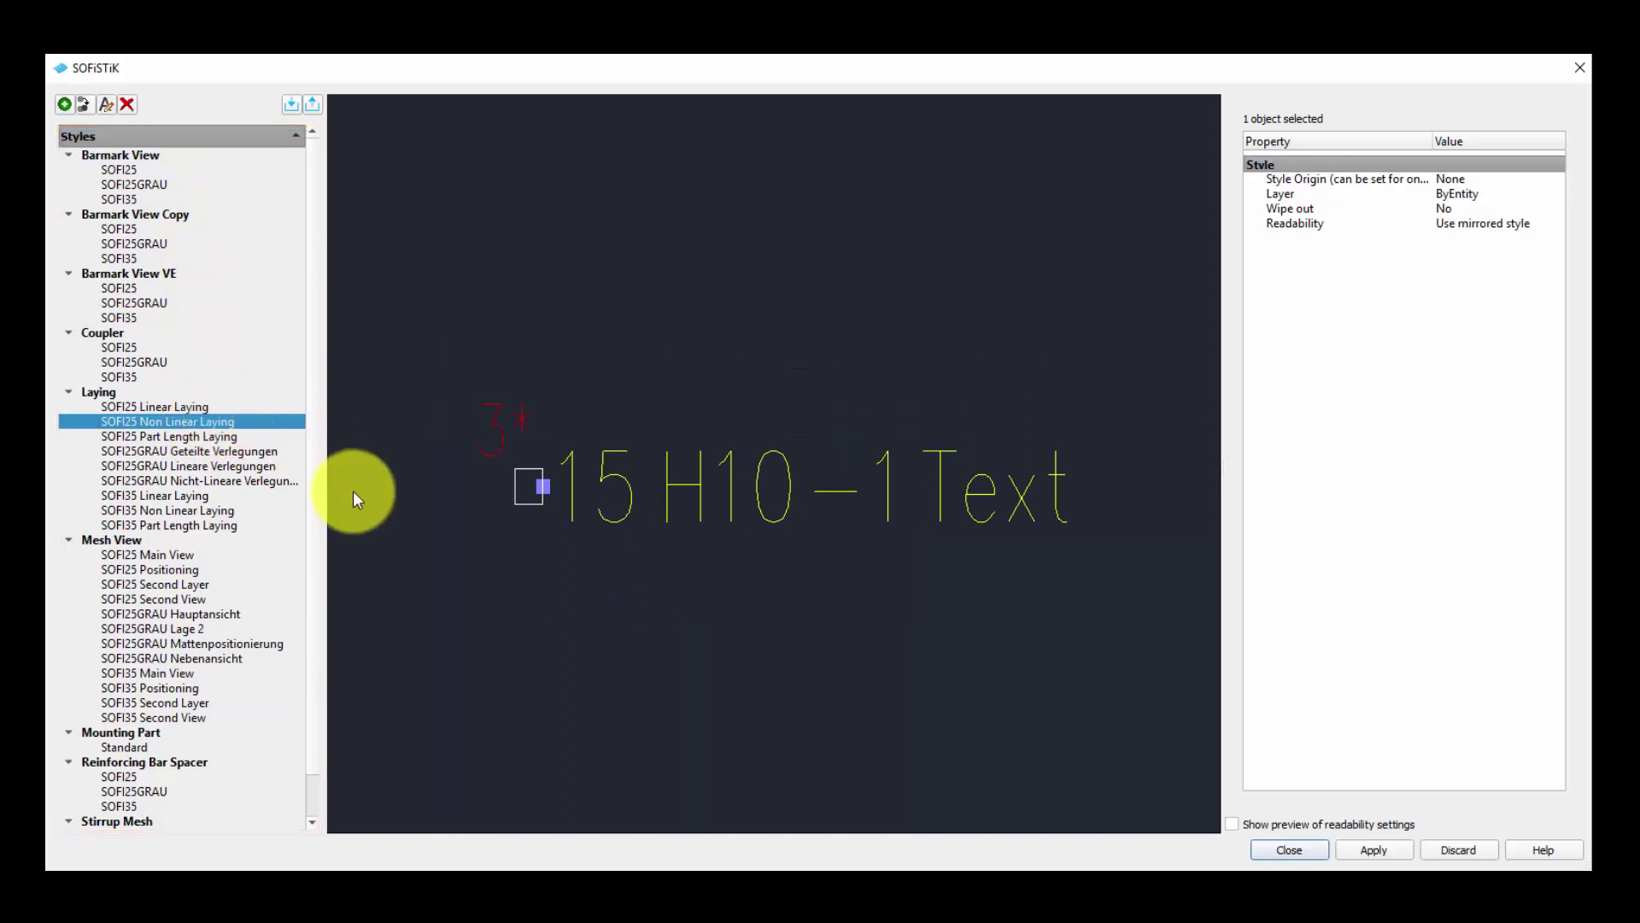
{"action": "left_click", "coordinate": [89, 105]}
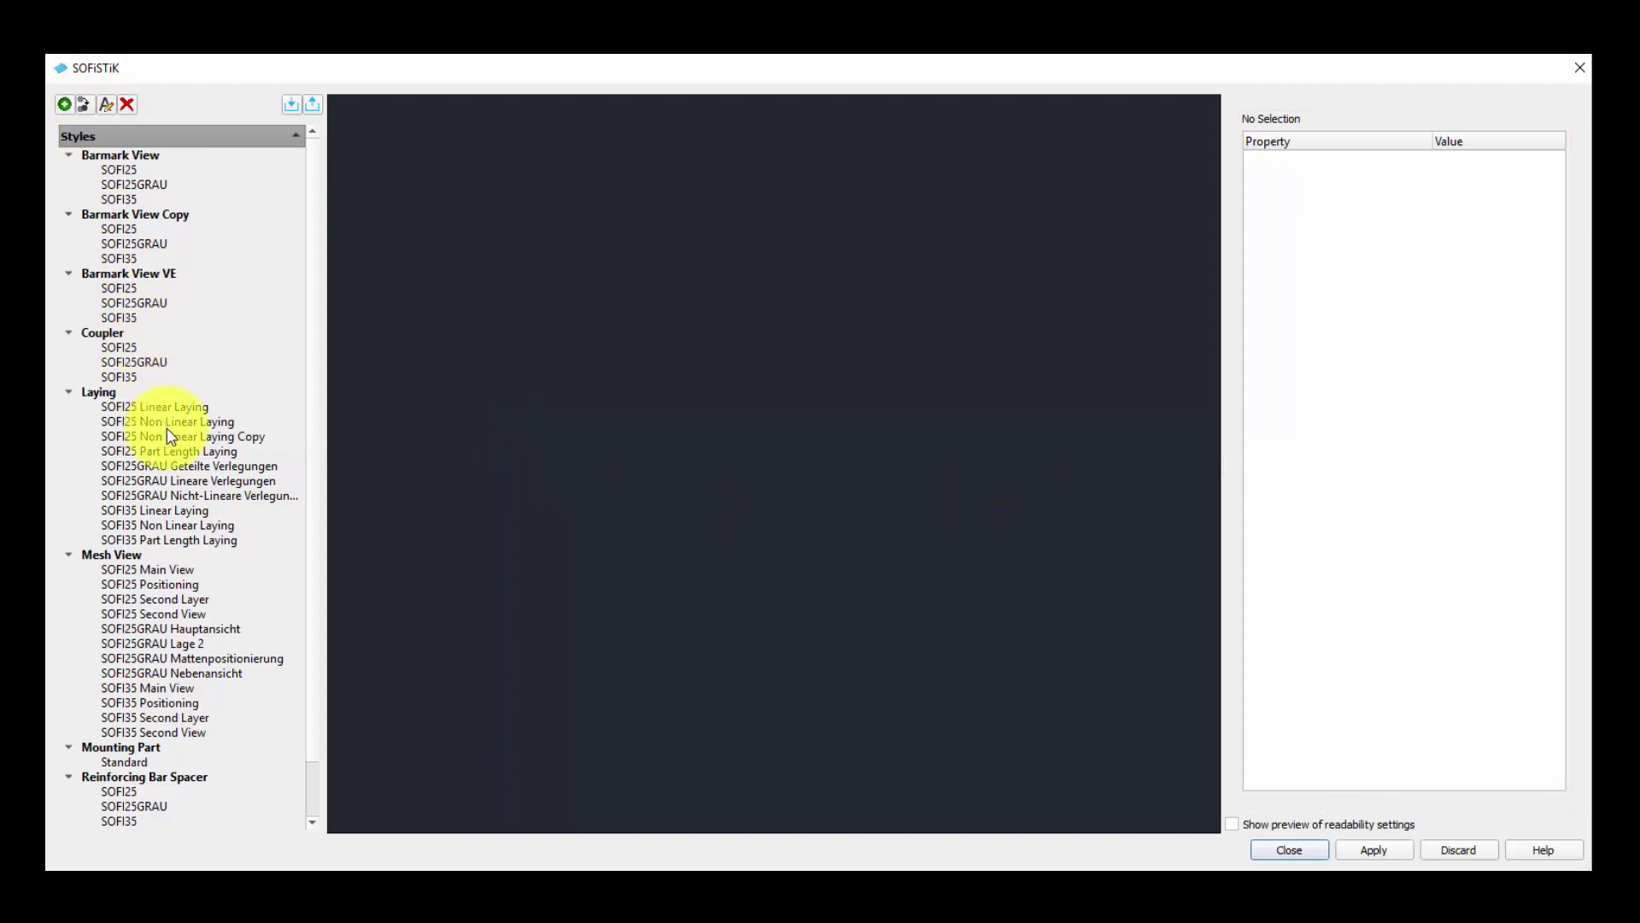
{"action": "left_click", "coordinate": [167, 436]}
{"action": "left_click", "coordinate": [105, 105]}
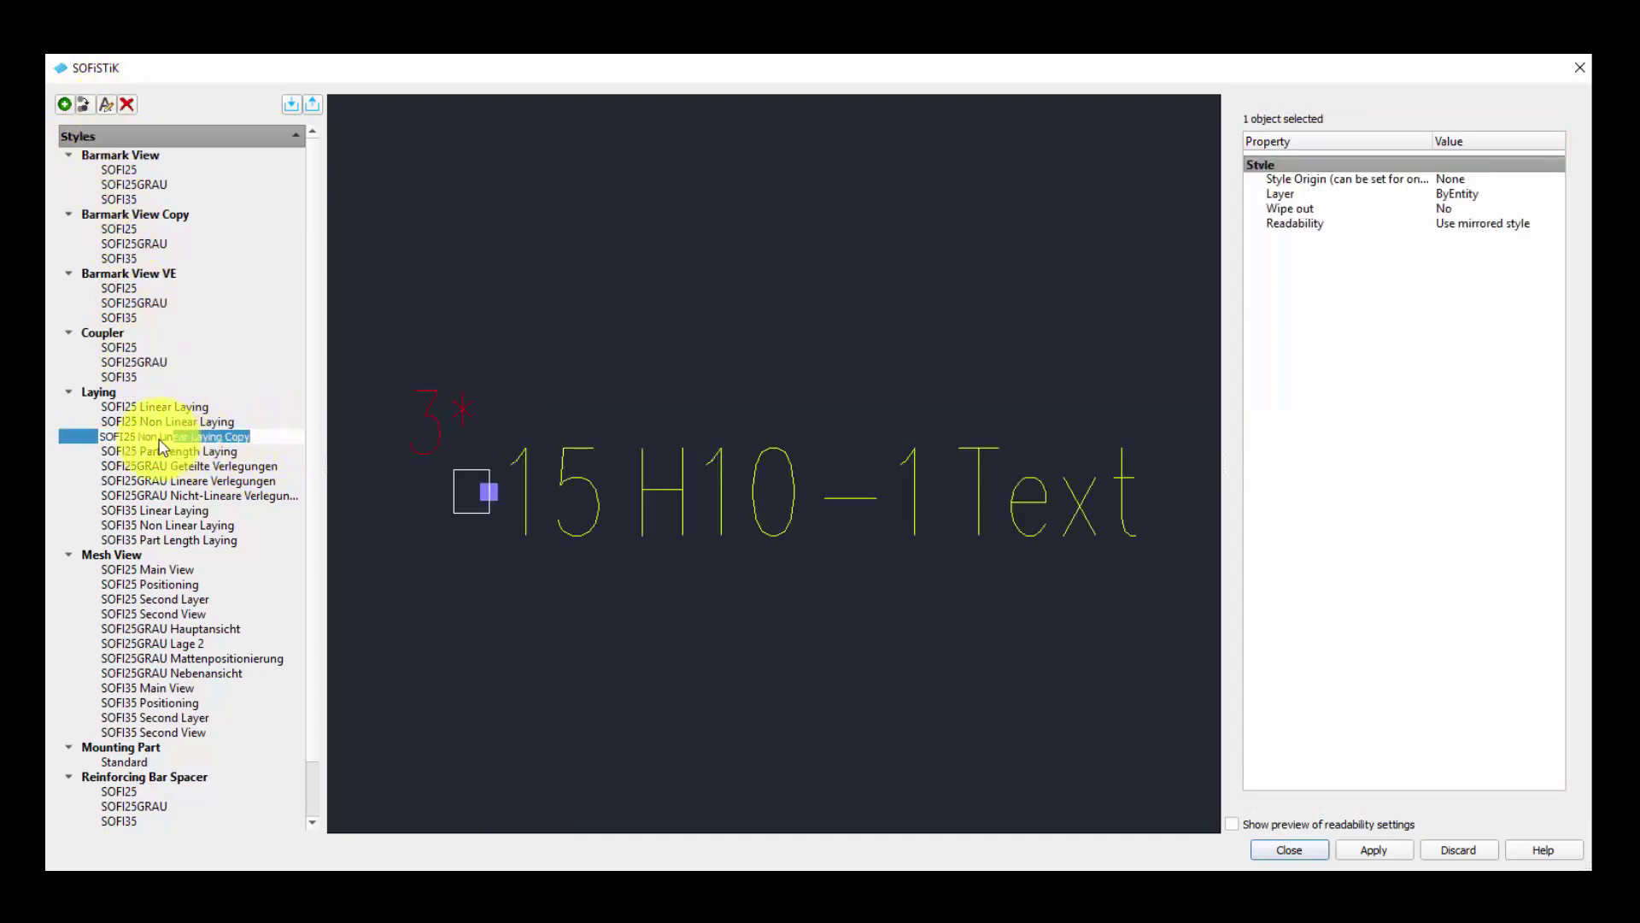
{"action": "type", "text": "My new"}
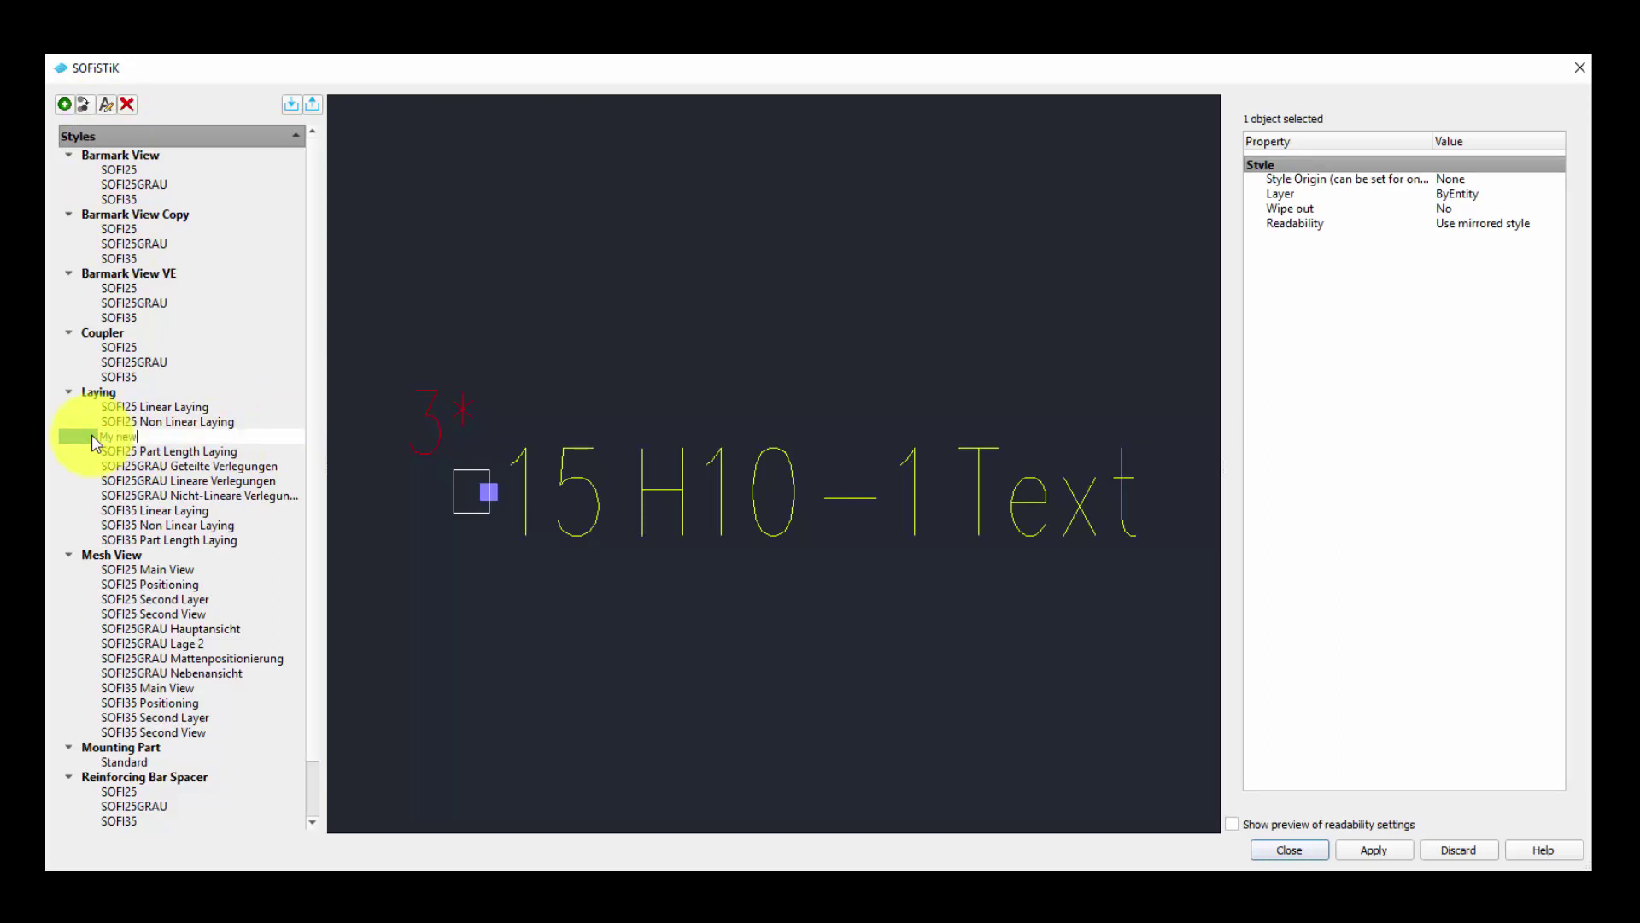
{"action": "type", "text": " Labelstyle"}
{"action": "left_click", "coordinate": [216, 483]}
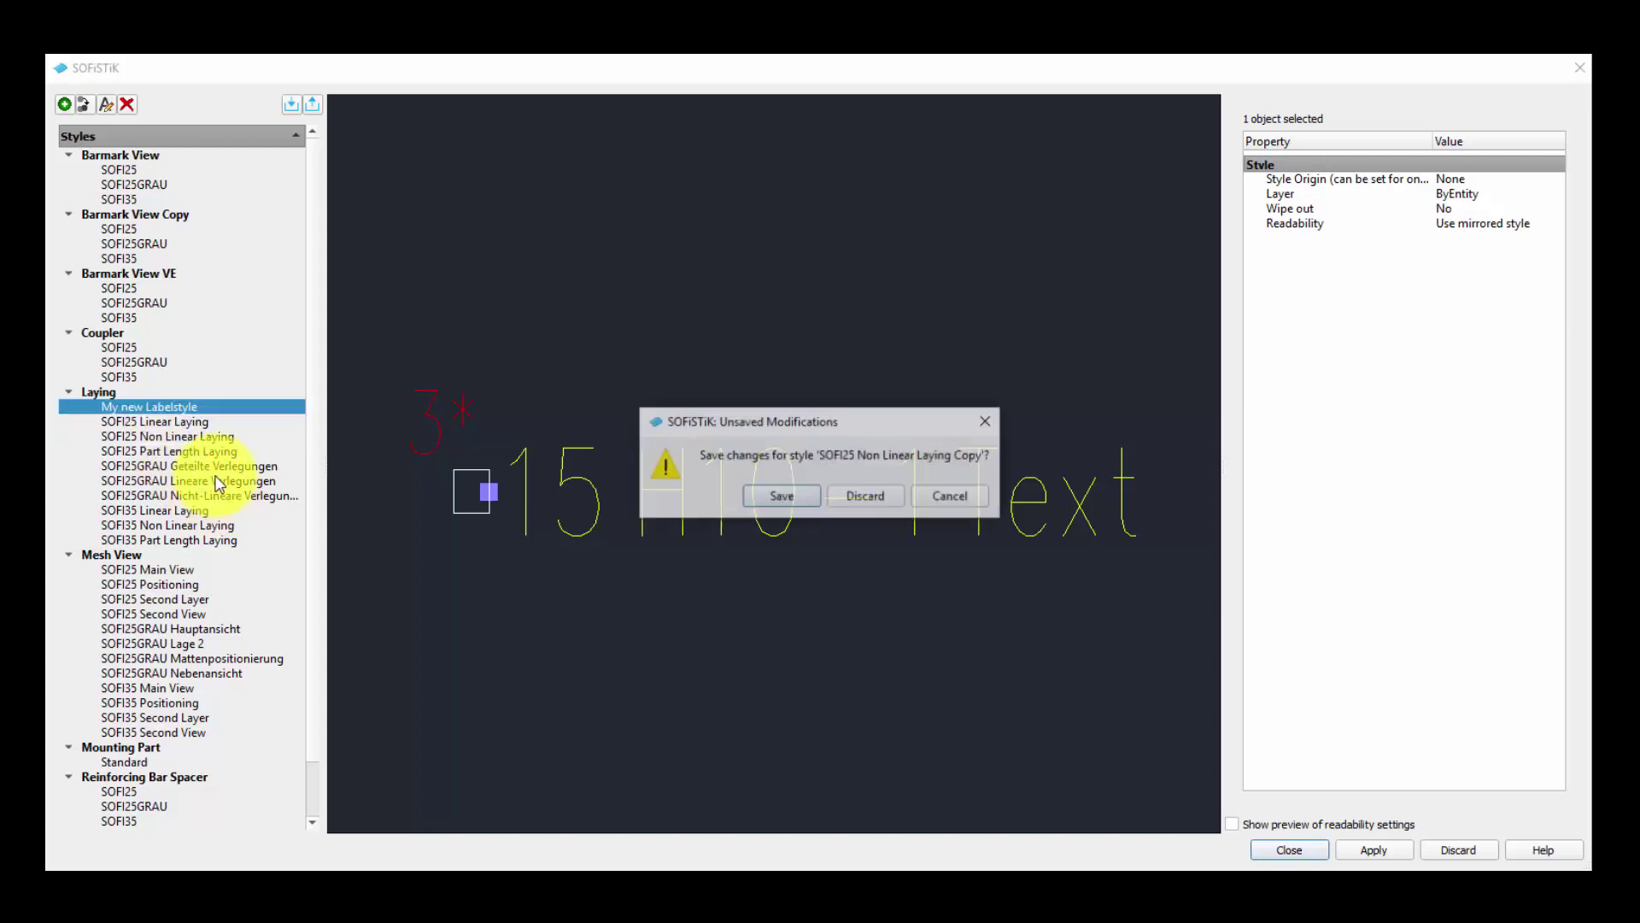
{"action": "left_click", "coordinate": [792, 495]}
Add a new field on a second line below the main text of My new Labelstyle
{"action": "left_click", "coordinate": [175, 408]}
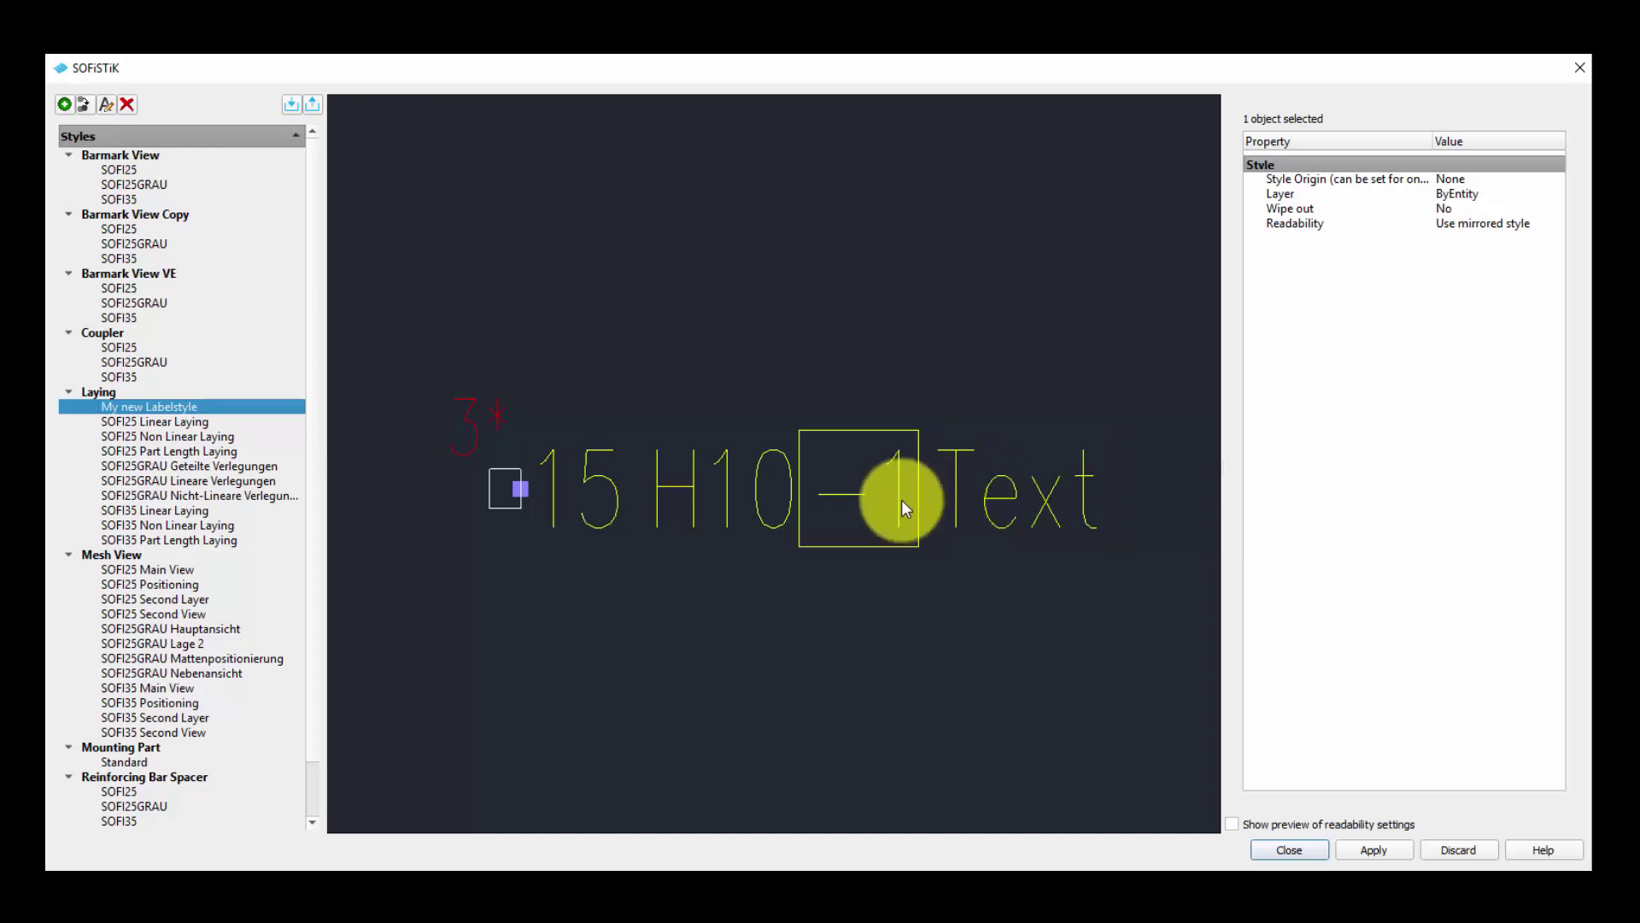
{"action": "left_click", "coordinate": [737, 550]}
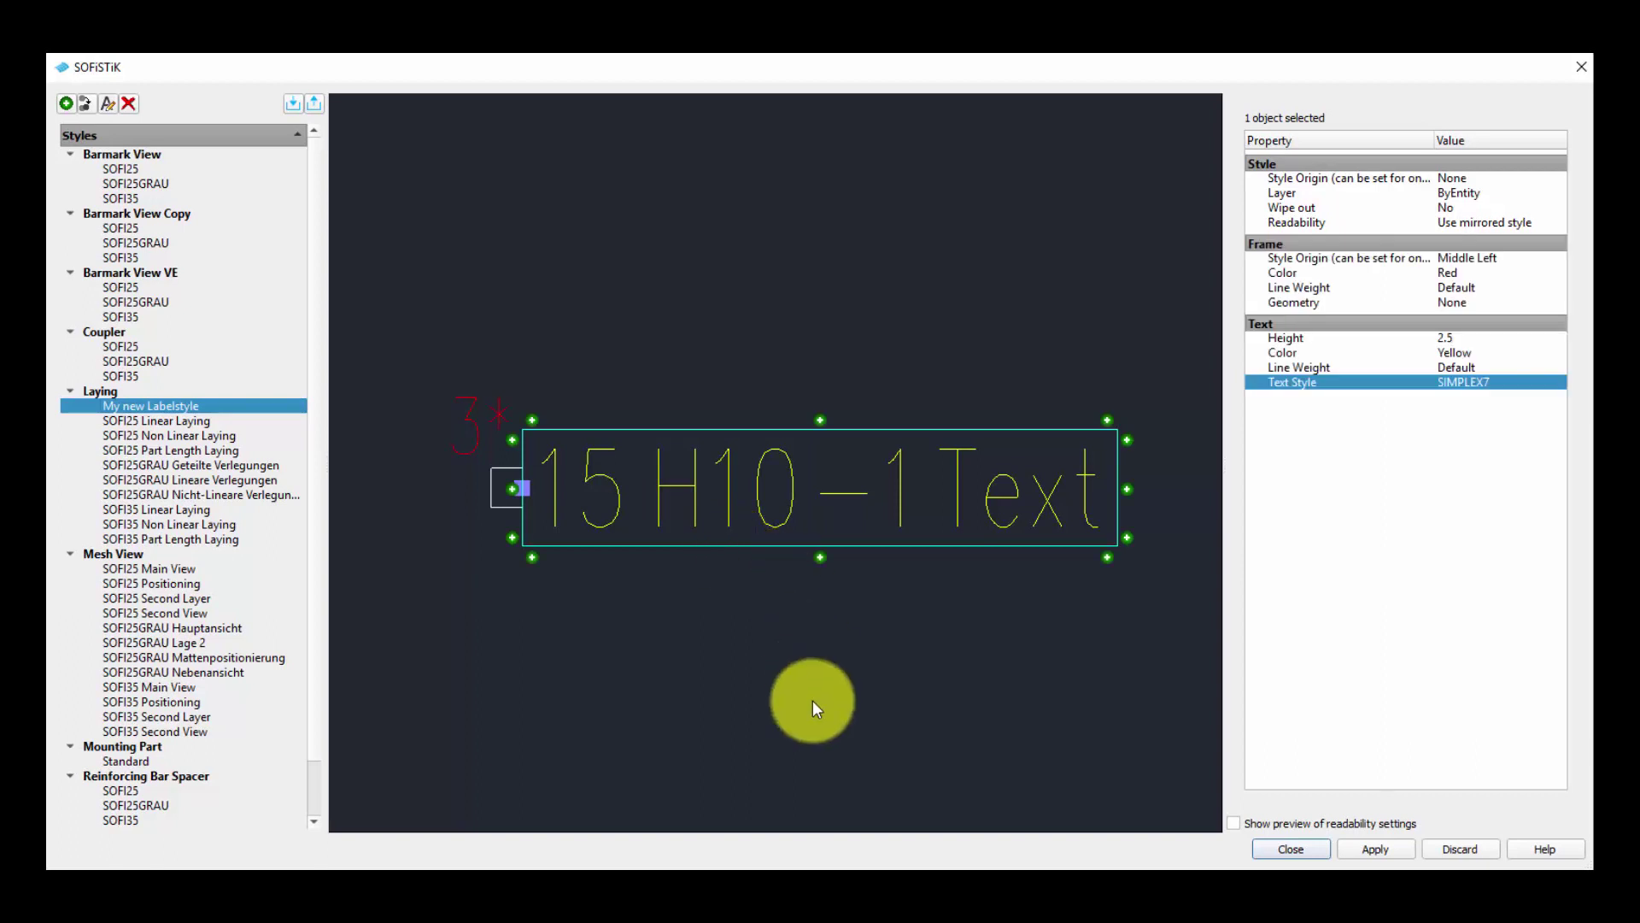
{"action": "left_click", "coordinate": [535, 556]}
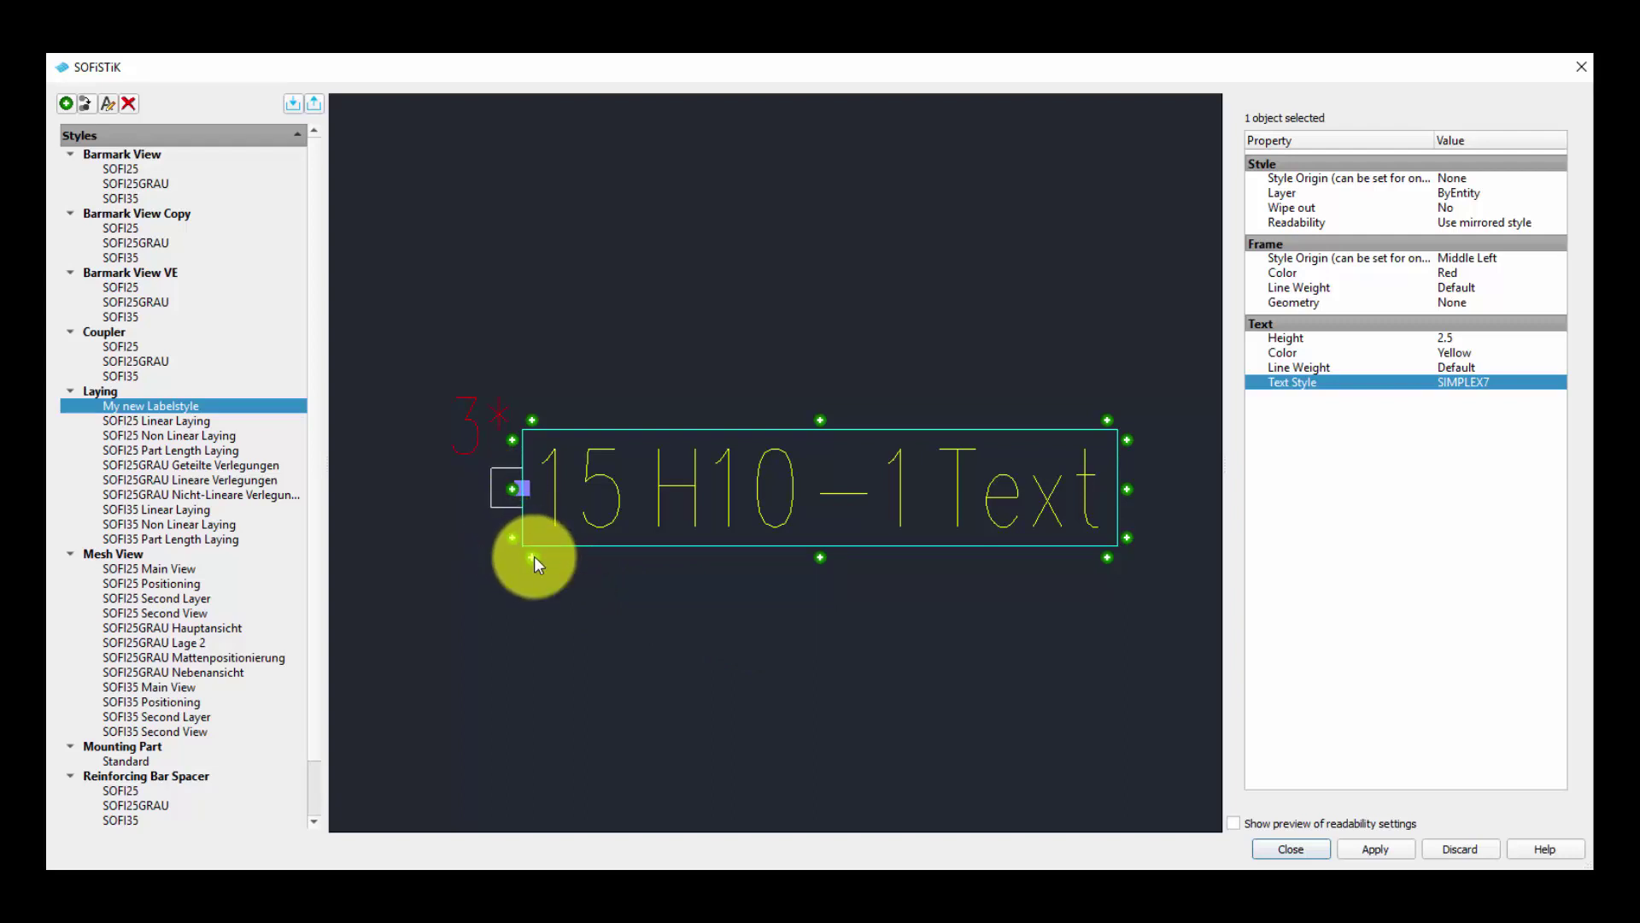
{"action": "left_click", "coordinate": [622, 652]}
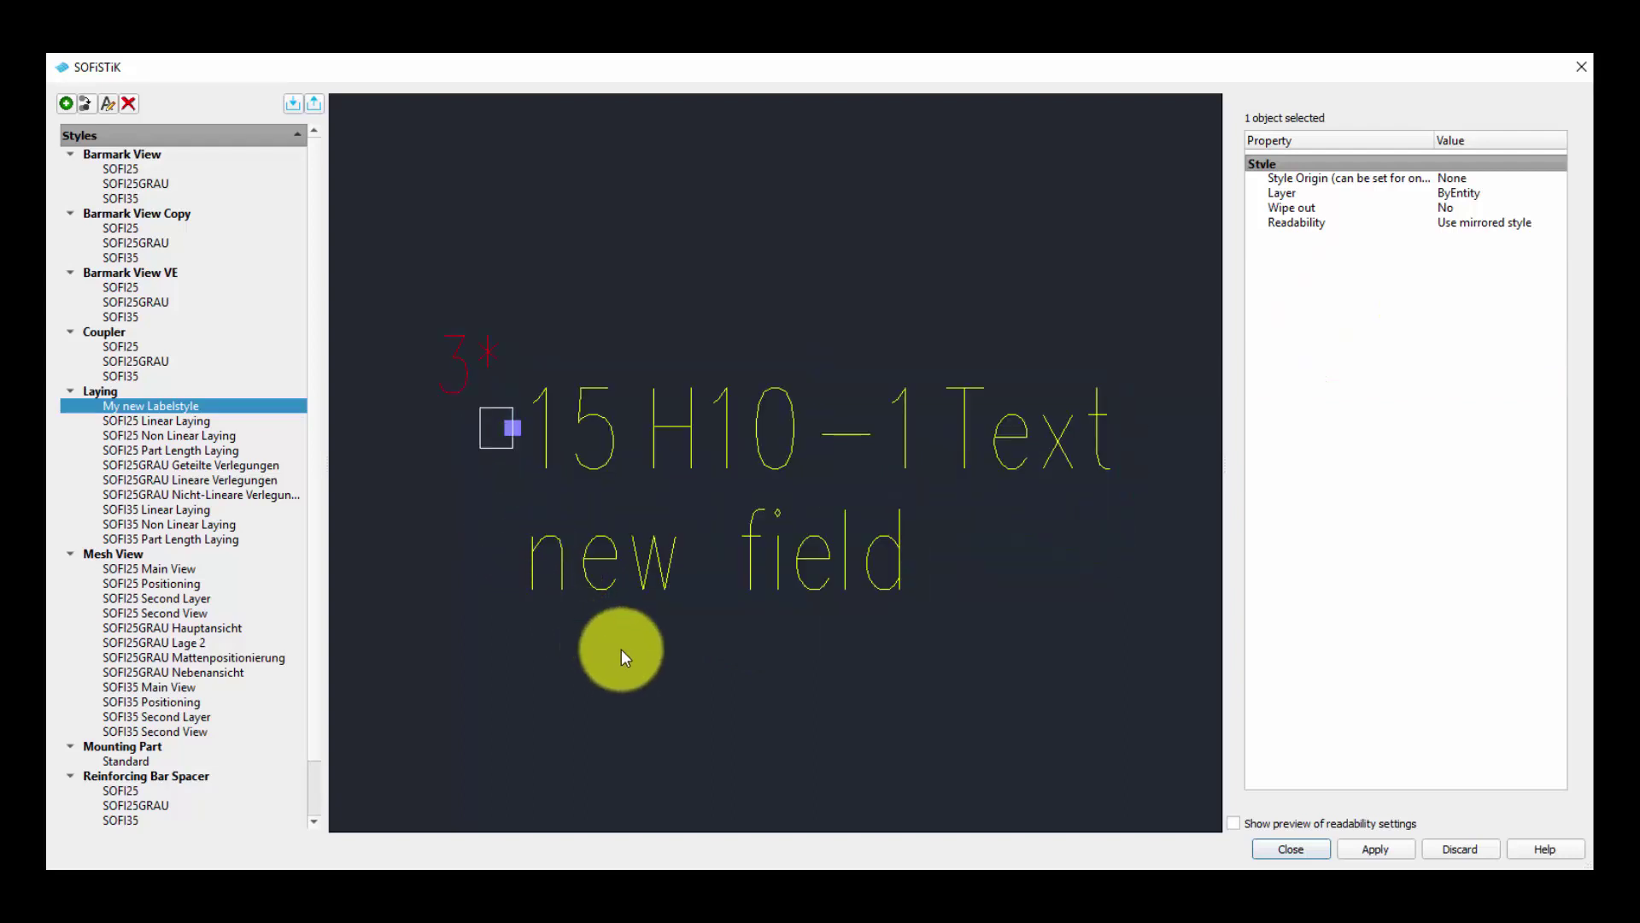
Check the type and attribute name of the Text field on the label's first line
{"action": "left_click", "coordinate": [1019, 442]}
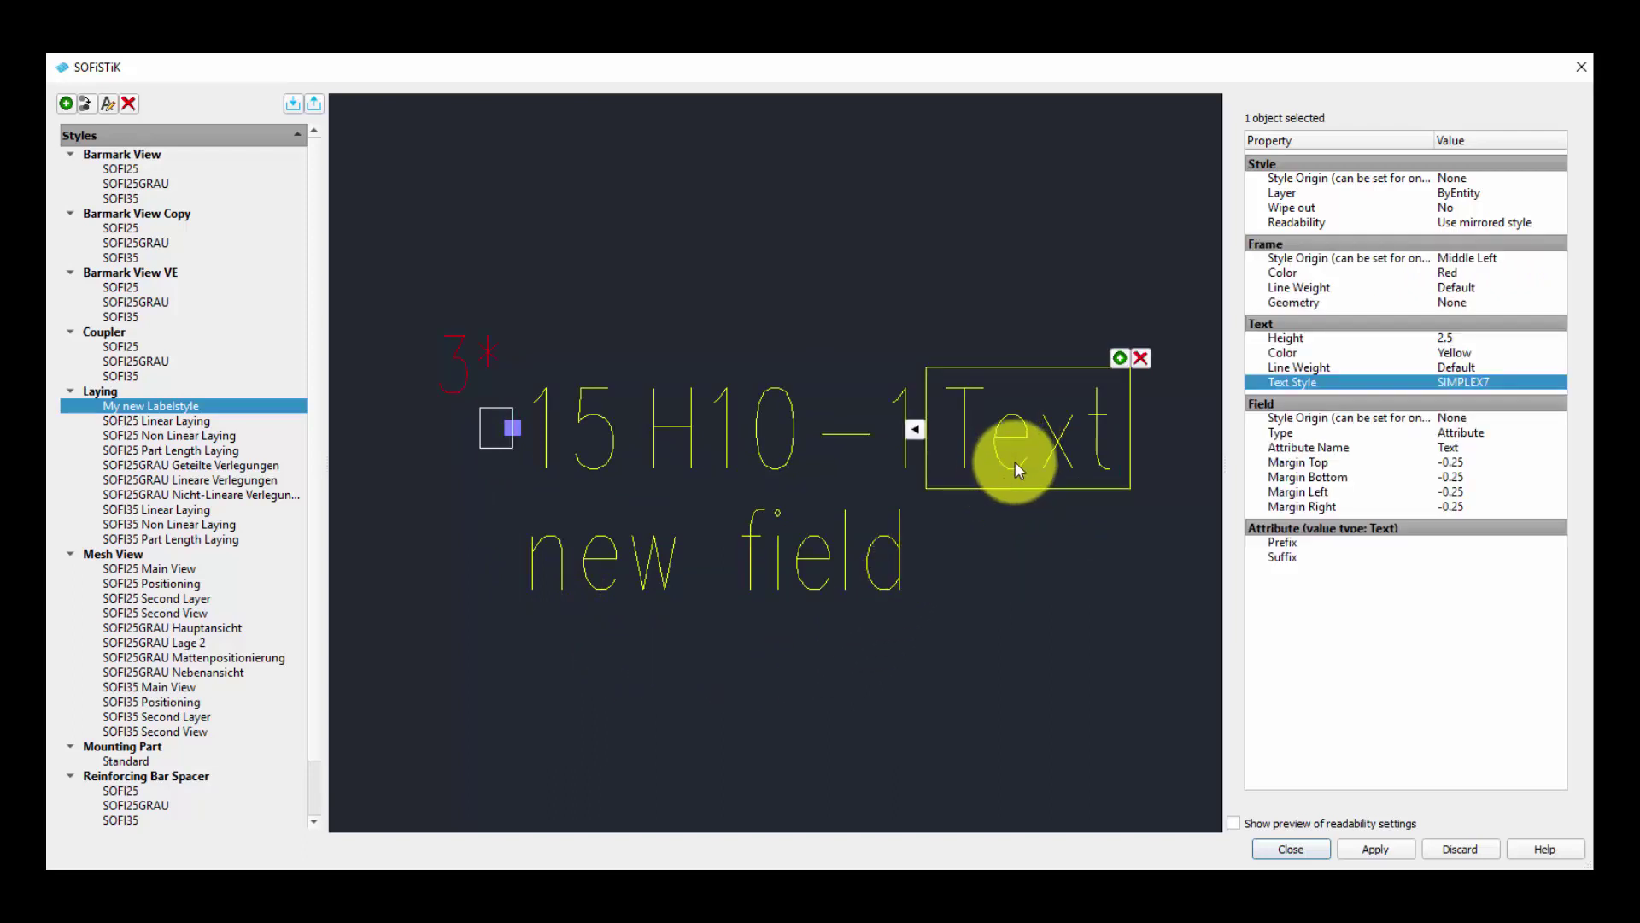
{"action": "left_click", "coordinate": [1405, 434]}
{"action": "left_click", "coordinate": [1380, 448]}
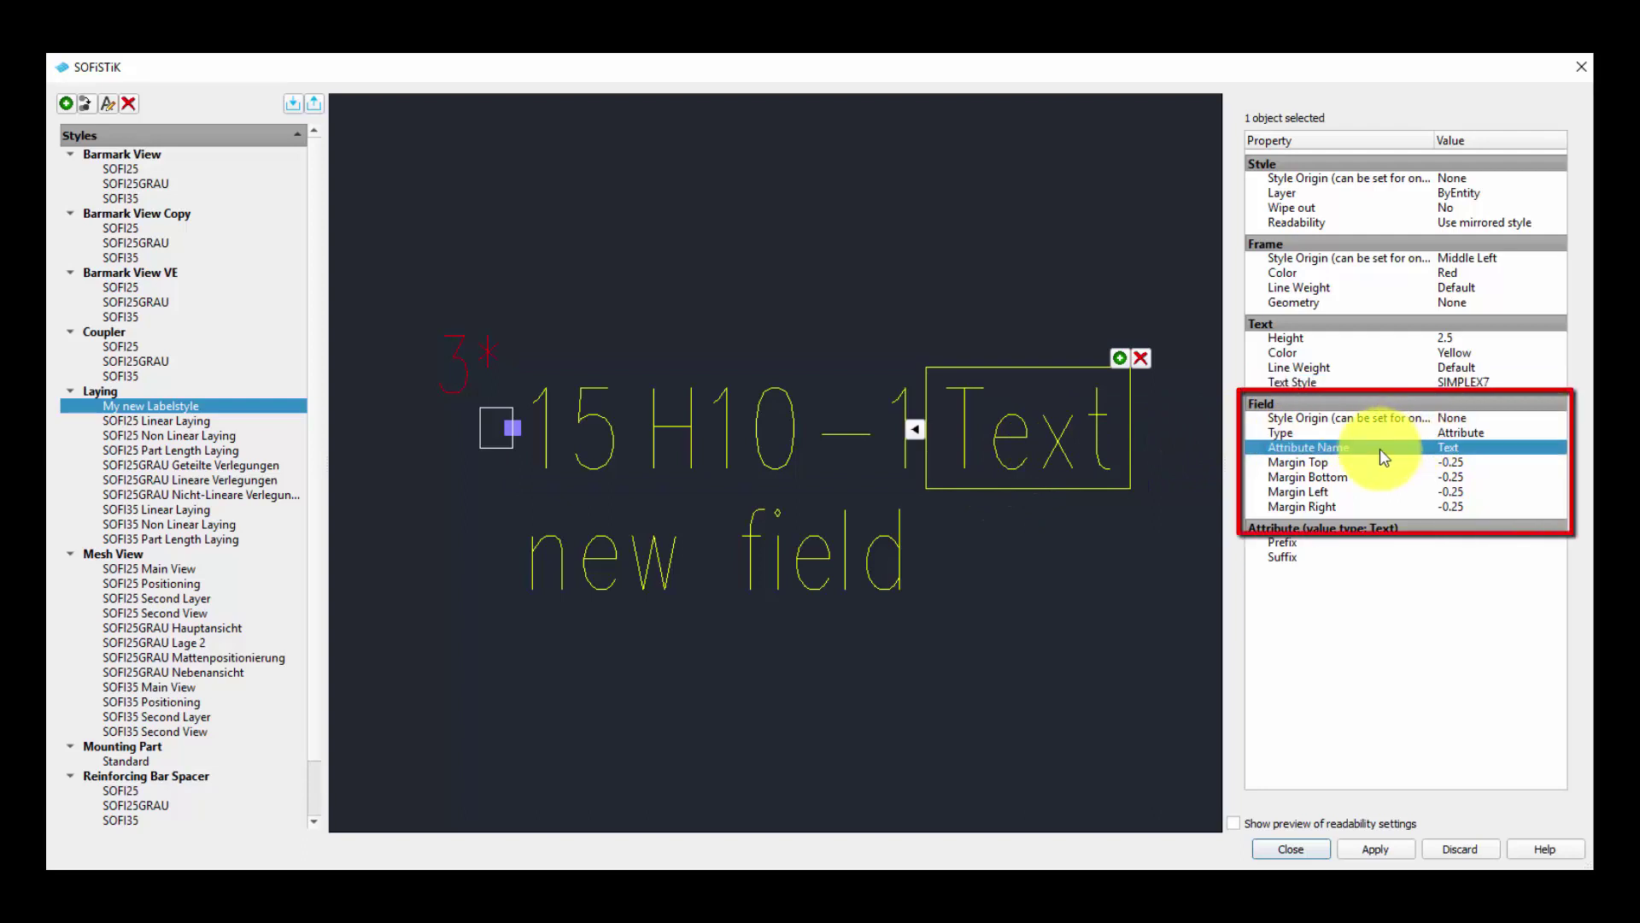
Set the second-line field's type to Attribute and its attribute name to Text
{"action": "left_click", "coordinate": [839, 538]}
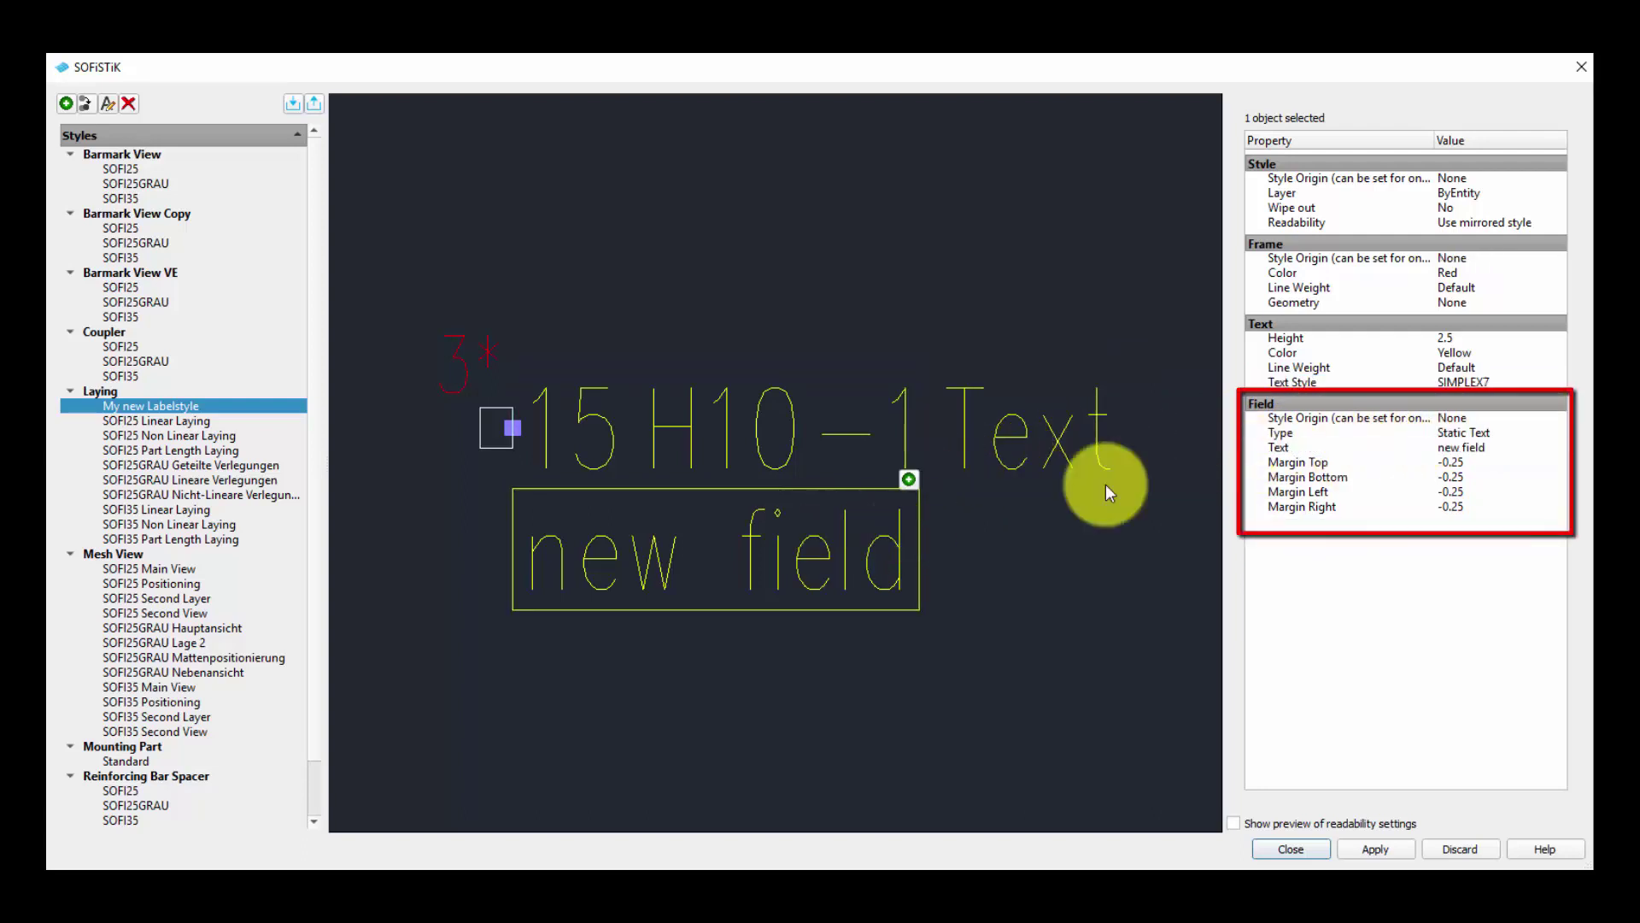
{"action": "left_click", "coordinate": [1469, 430]}
{"action": "left_click", "coordinate": [1512, 435]}
{"action": "left_click", "coordinate": [1514, 446]}
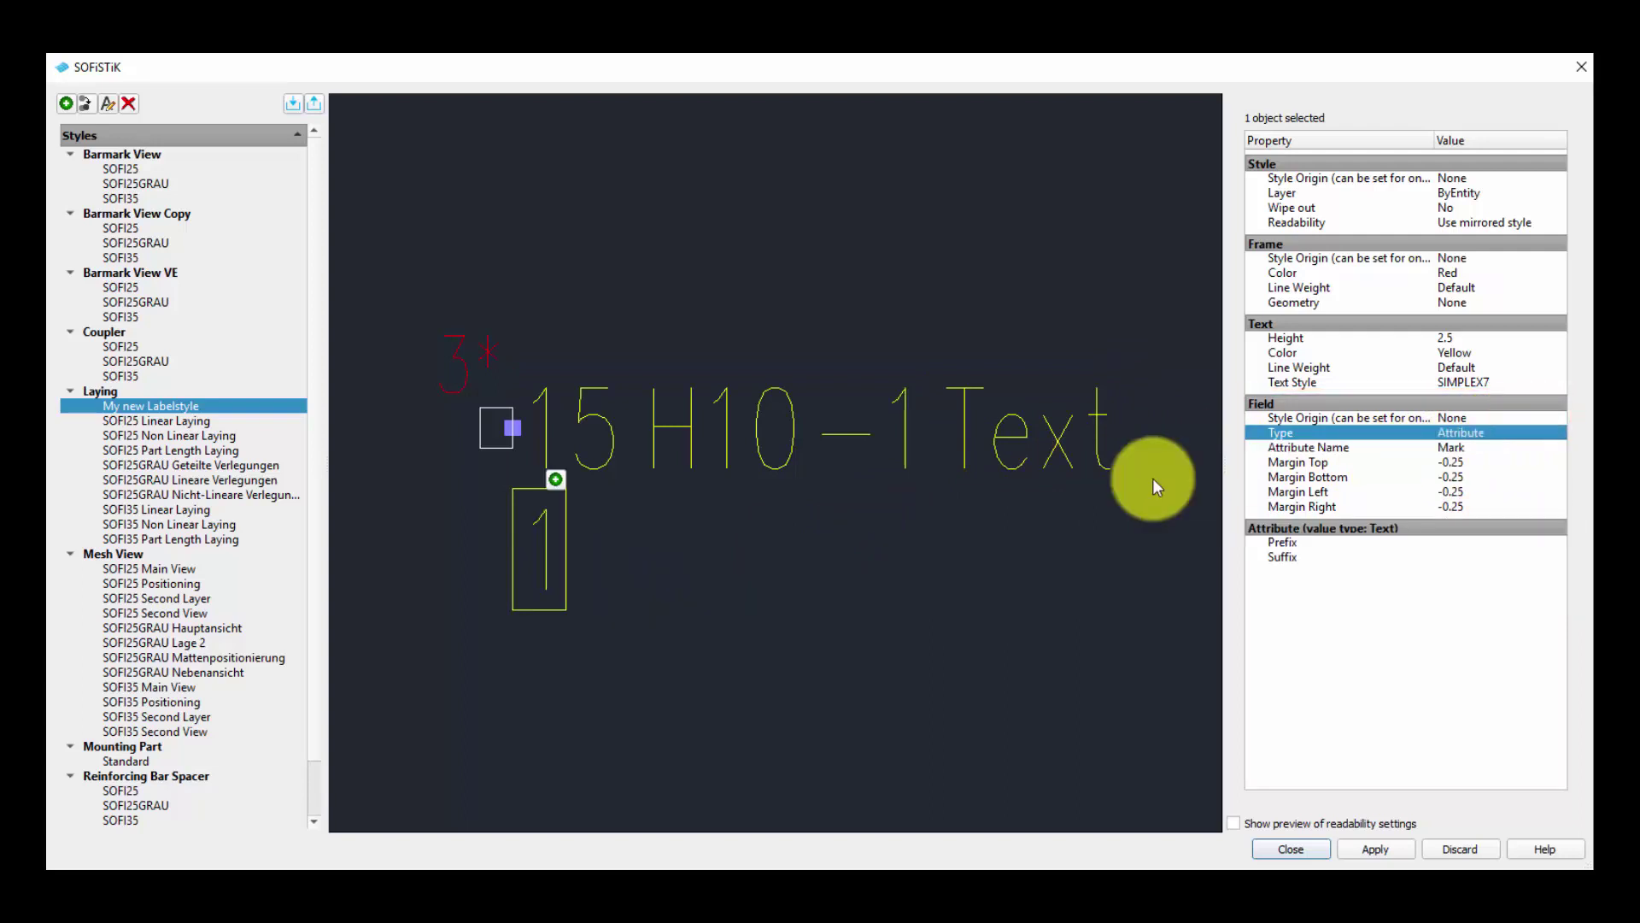
{"action": "left_click", "coordinate": [1489, 451]}
{"action": "left_click", "coordinate": [1489, 453]}
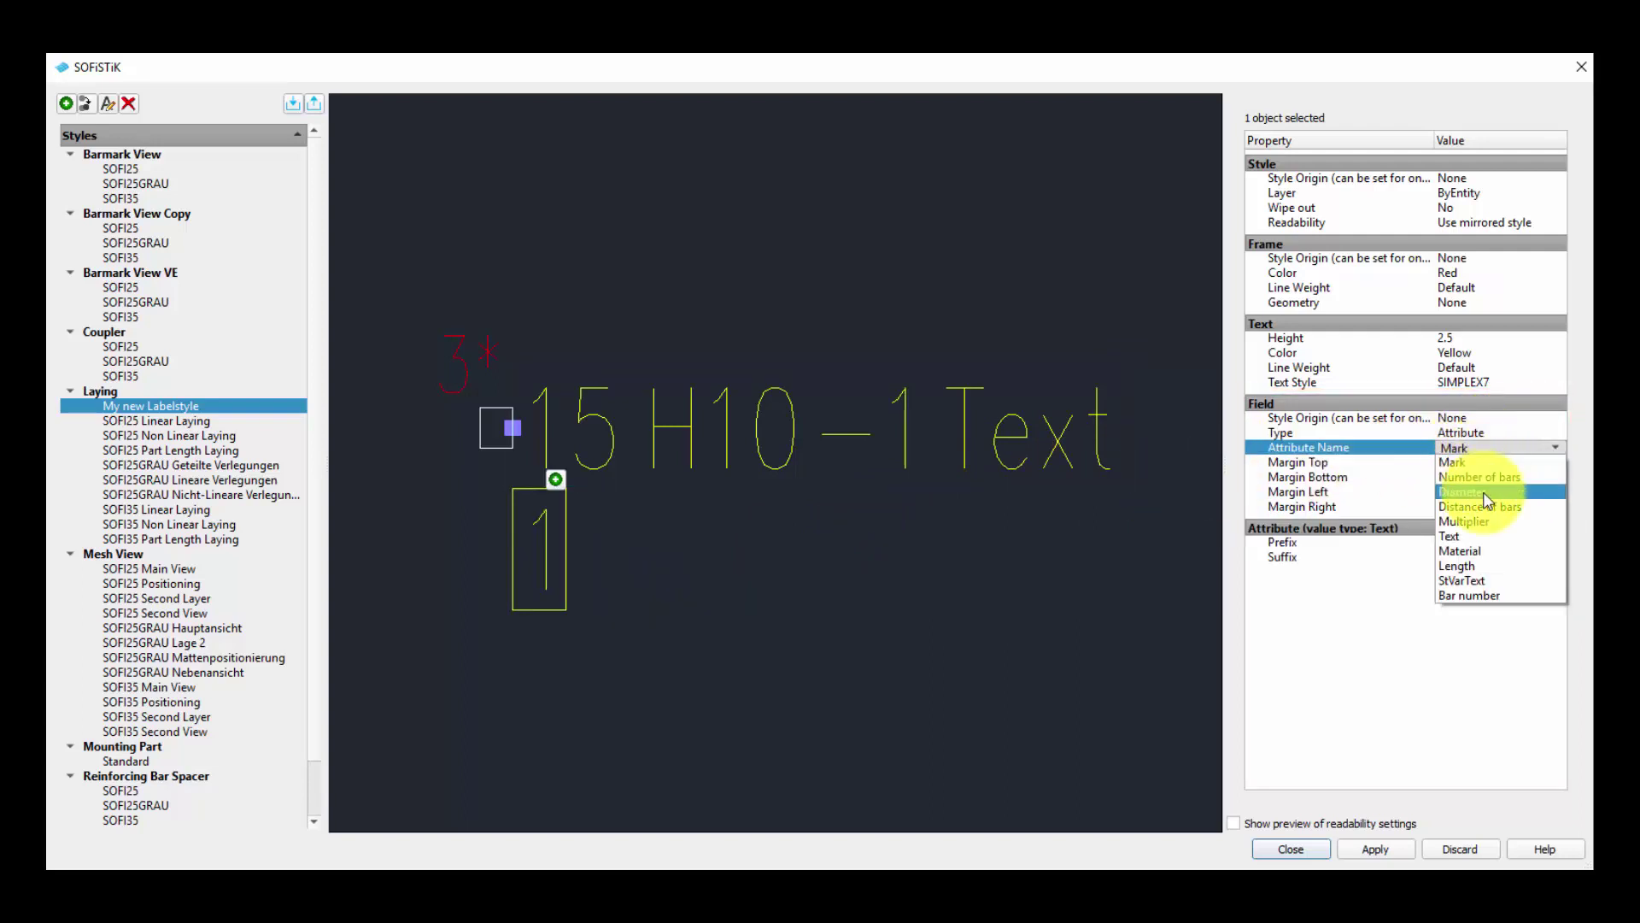
{"action": "left_click", "coordinate": [1475, 542]}
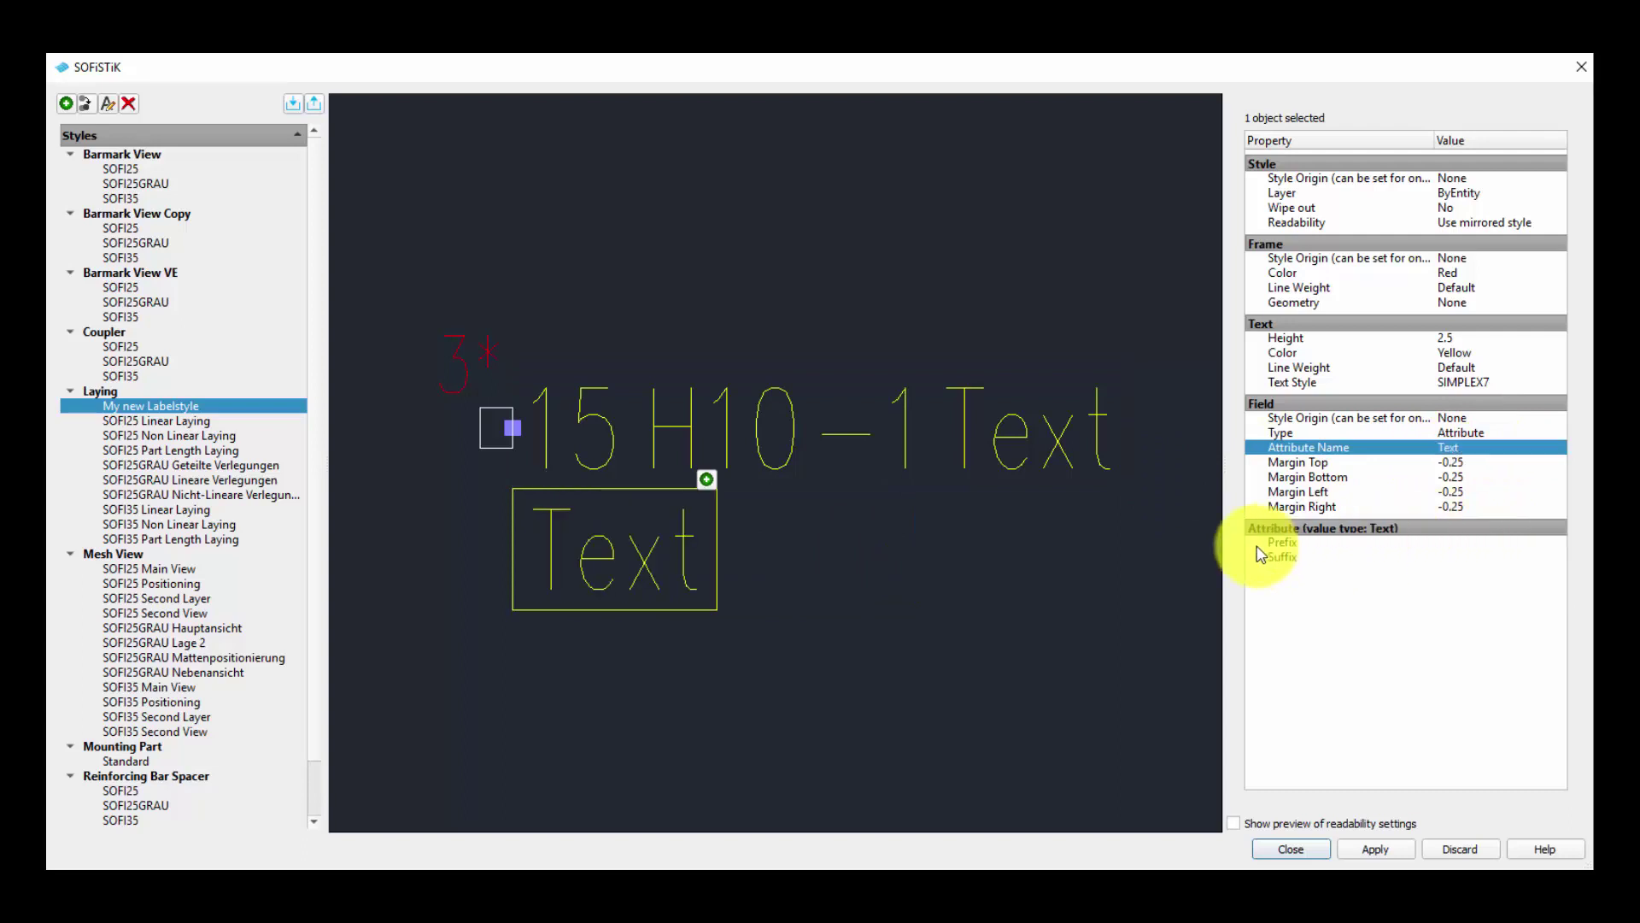
{"action": "left_click", "coordinate": [1116, 518]}
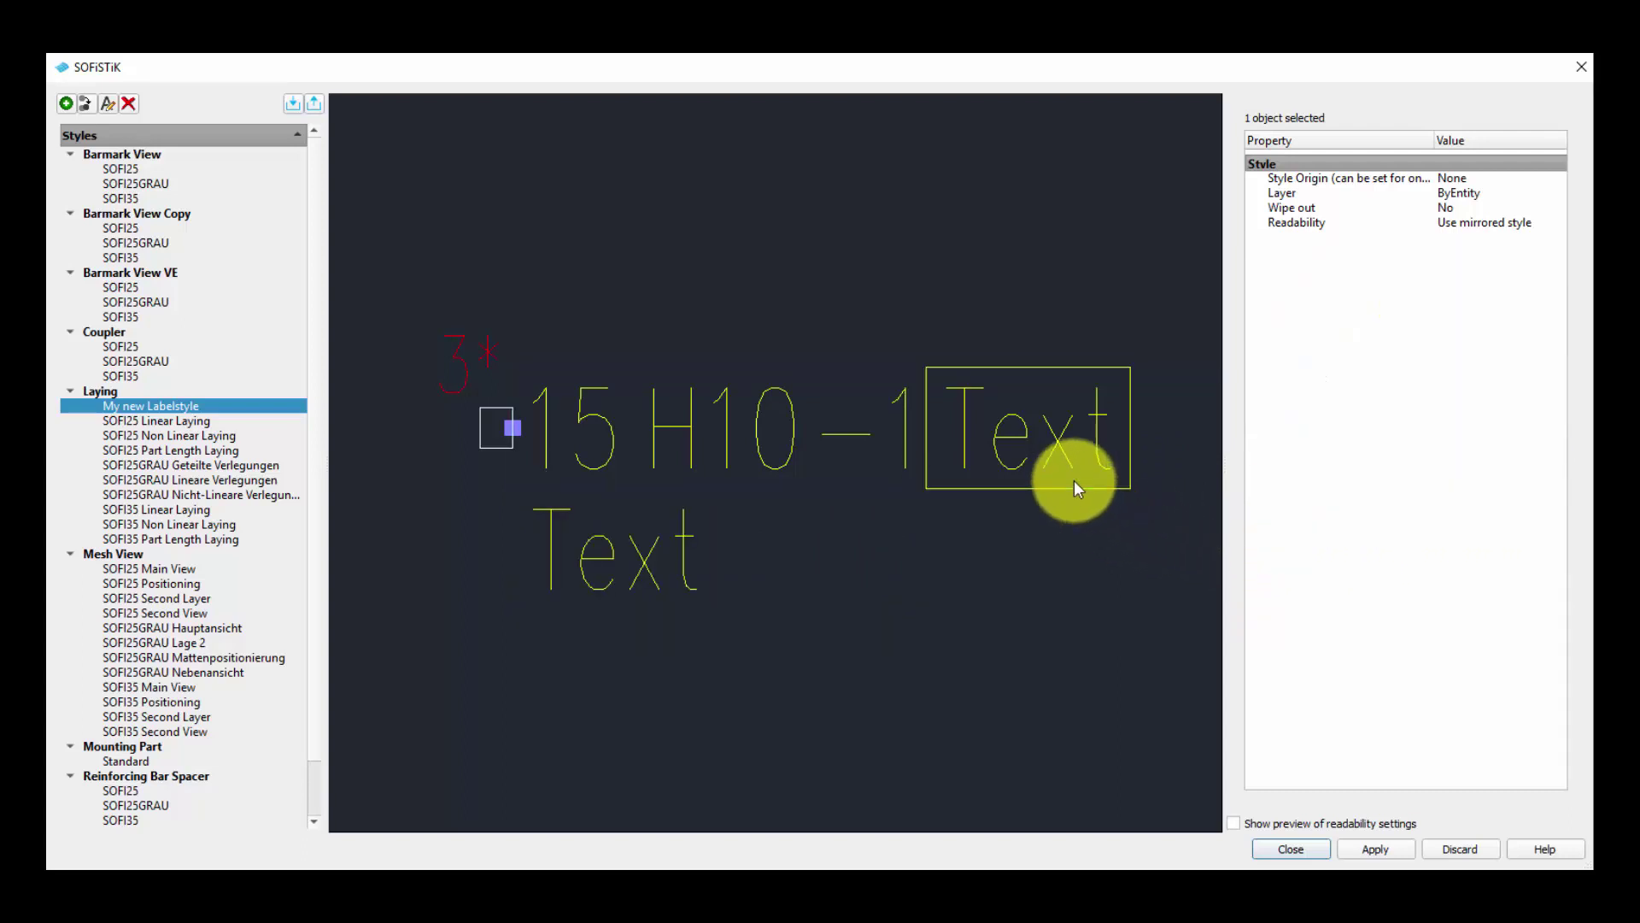
Delete the Text field from the label's first line and add a new field on a third line below the remaining Text
{"action": "left_click", "coordinate": [1059, 450]}
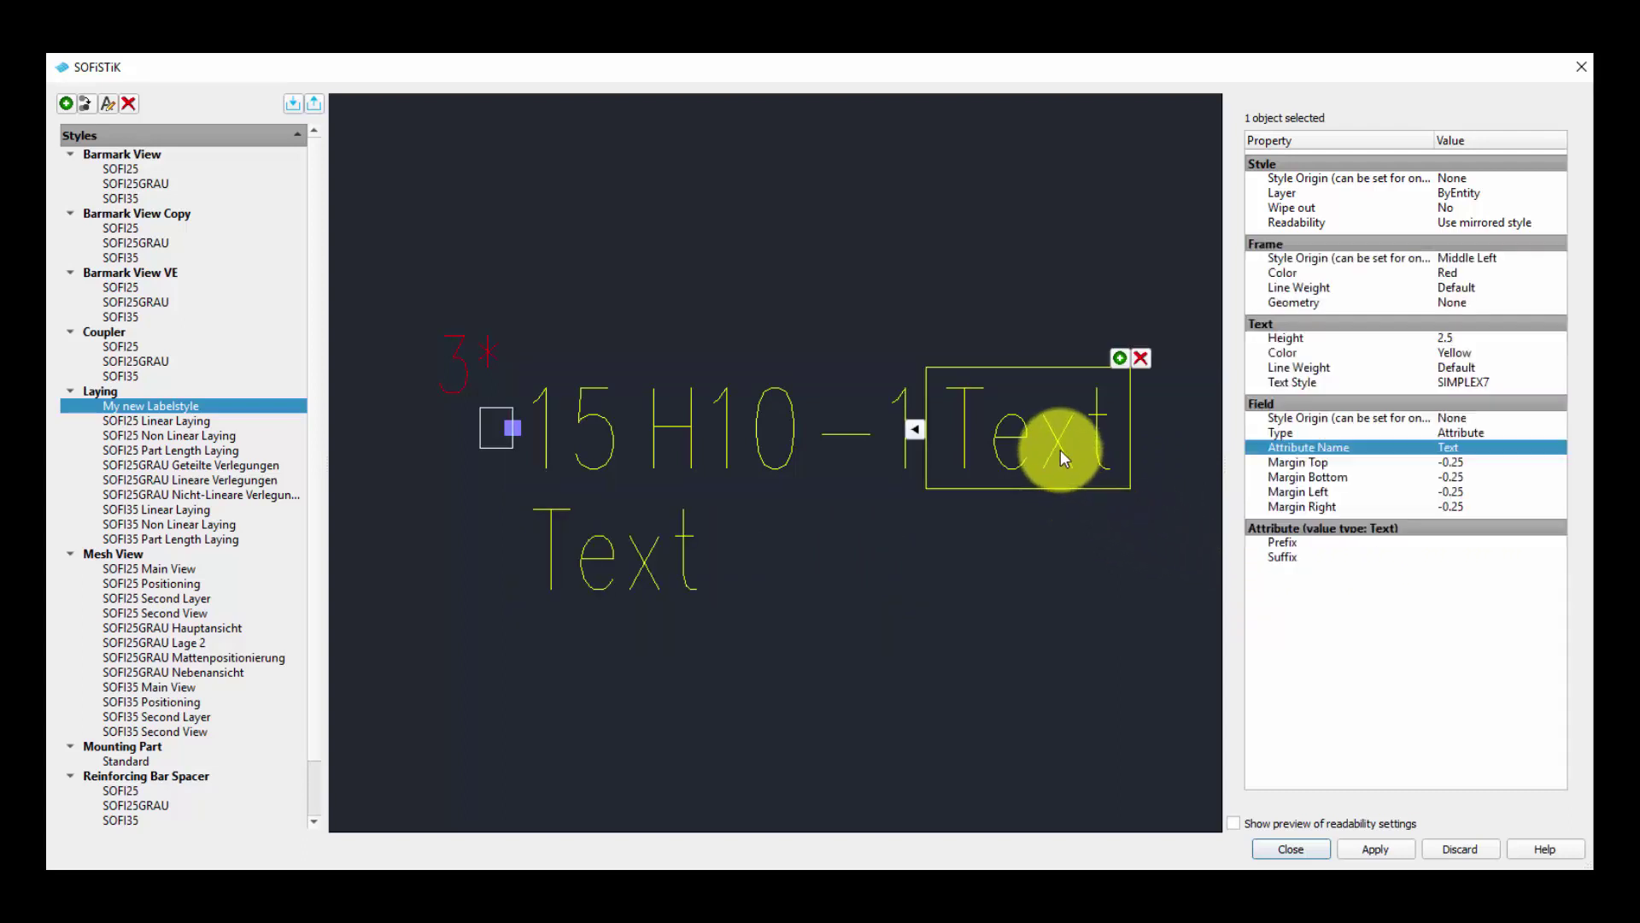
{"action": "left_click", "coordinate": [1142, 358]}
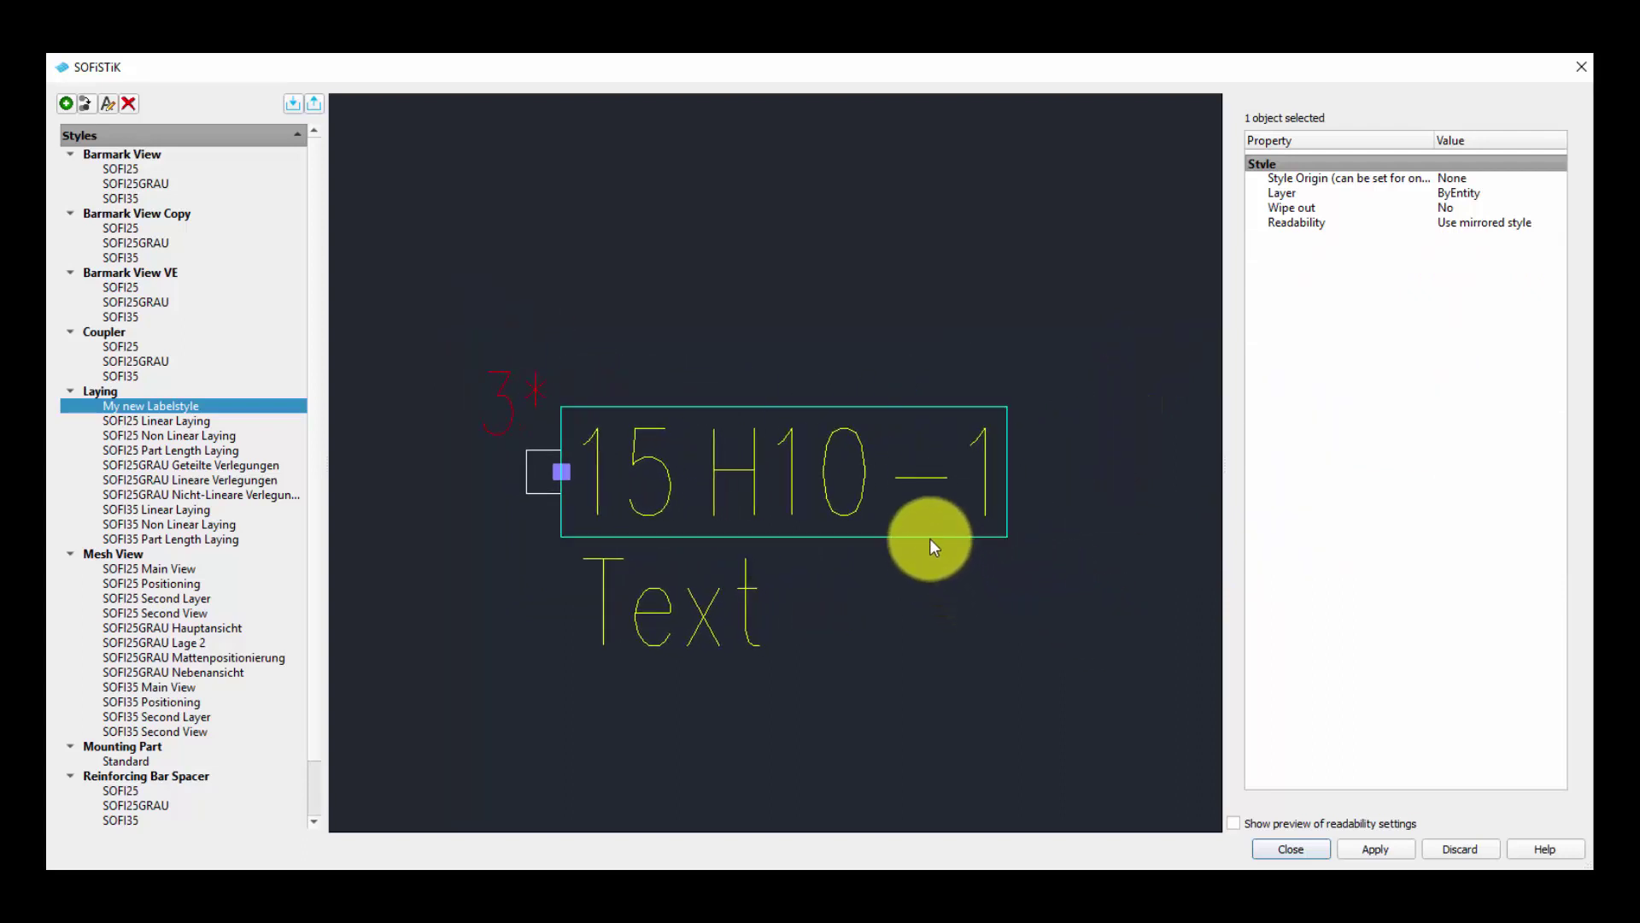
{"action": "left_click", "coordinate": [791, 613]}
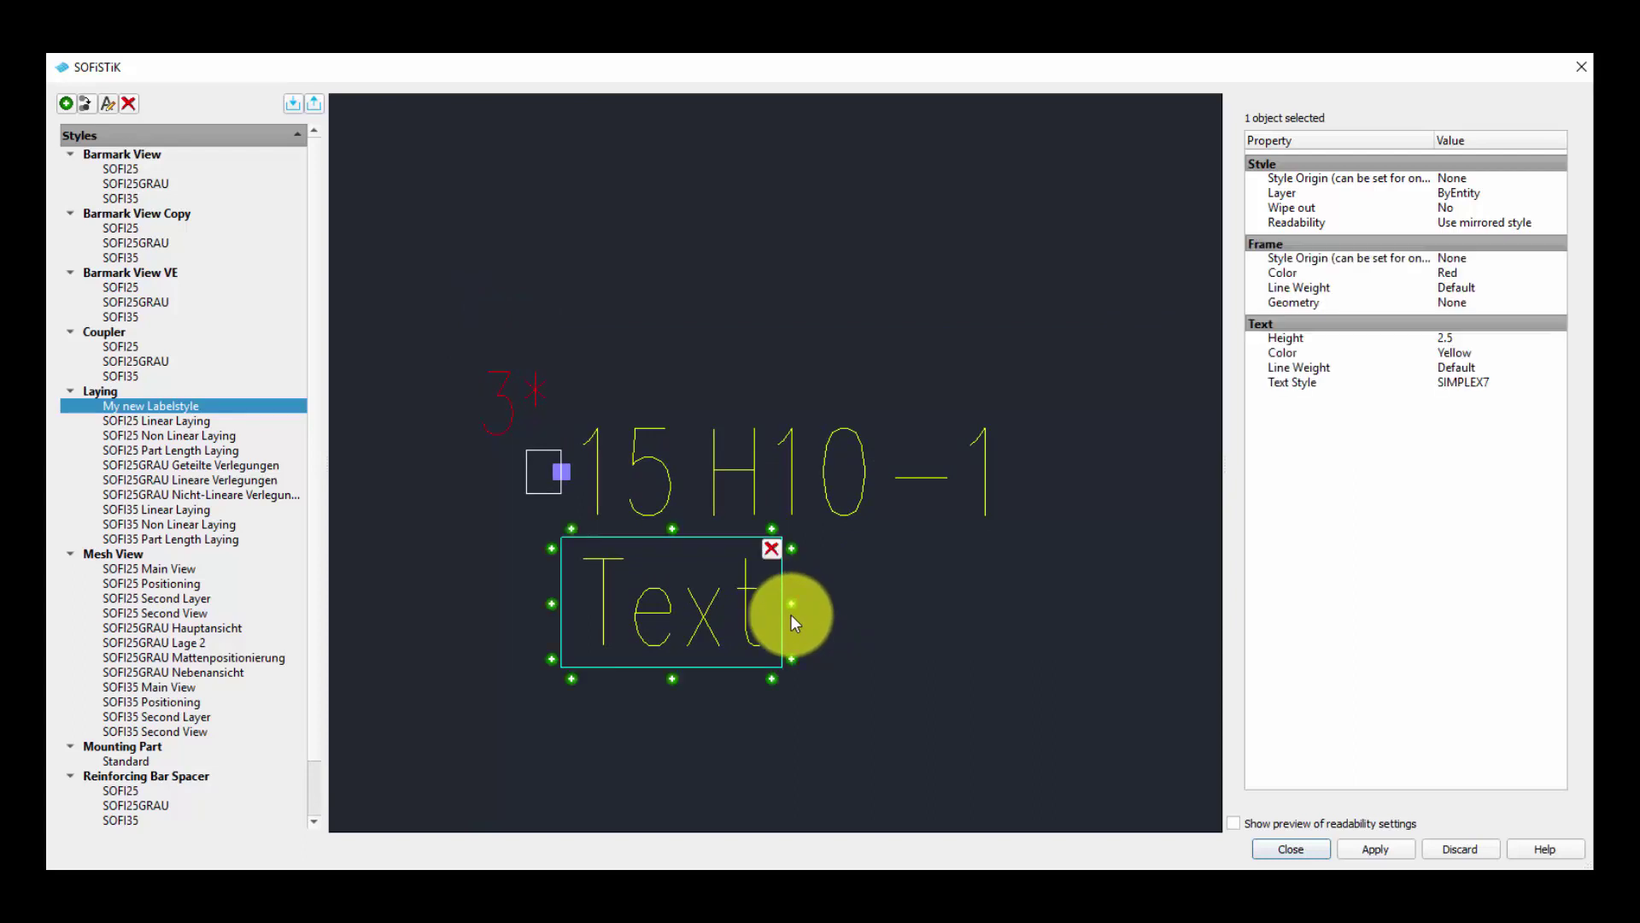
{"action": "left_click", "coordinate": [572, 680]}
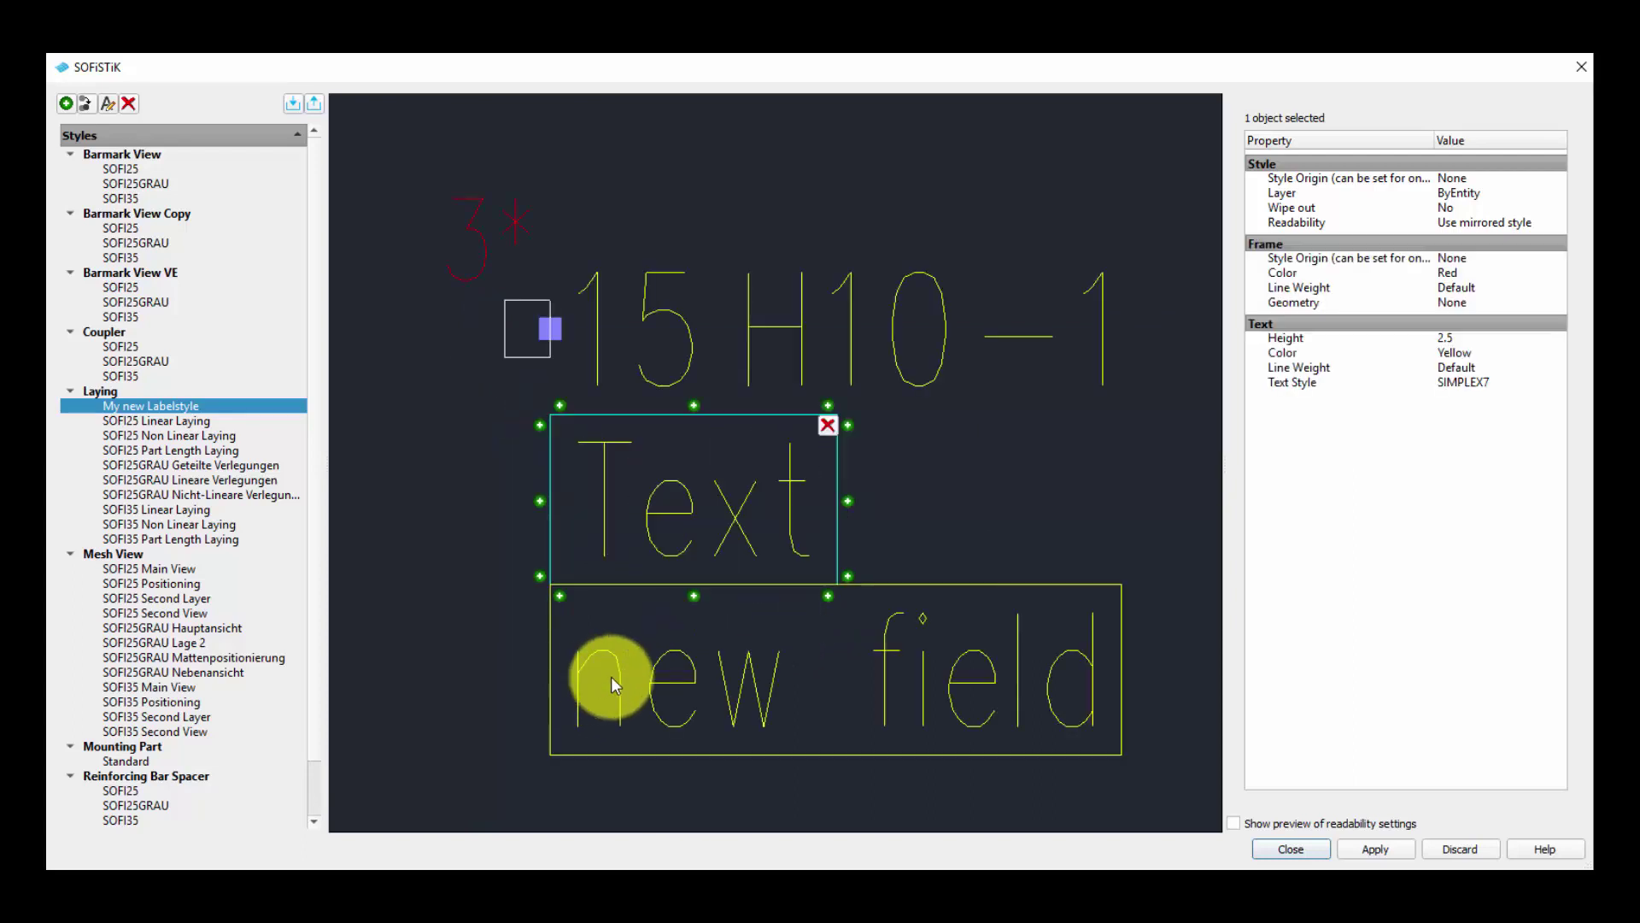
Set the third-line field's type to Attribute and its attribute name to Material
{"action": "left_click", "coordinate": [611, 675]}
{"action": "left_click", "coordinate": [1487, 433]}
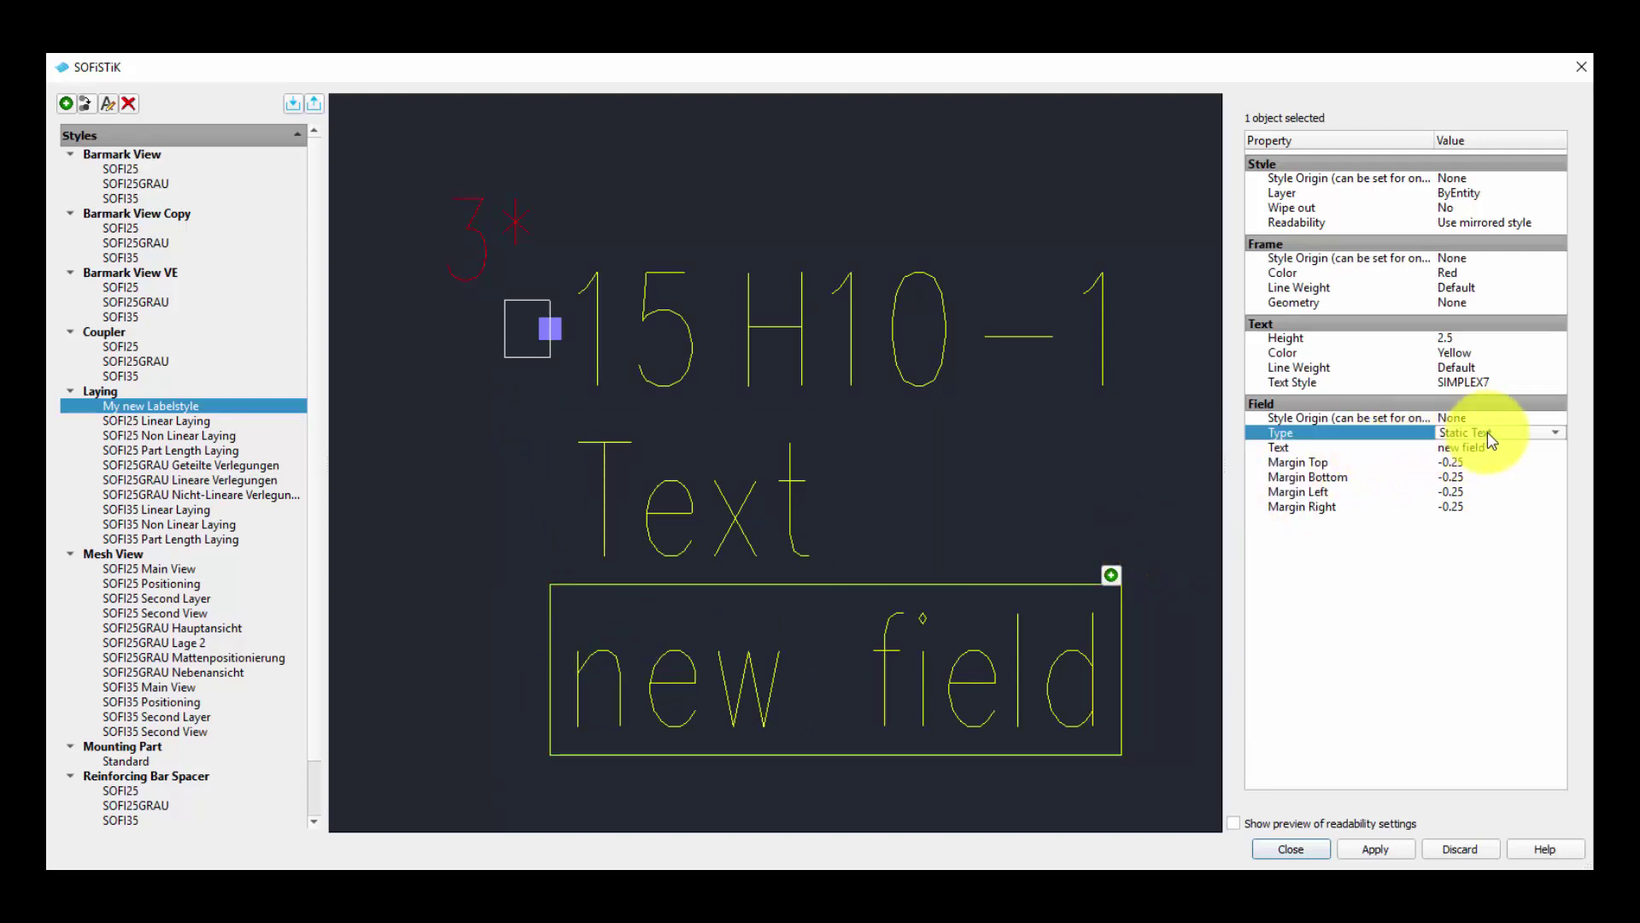
{"action": "left_click", "coordinate": [1524, 438]}
{"action": "left_click", "coordinate": [1518, 448]}
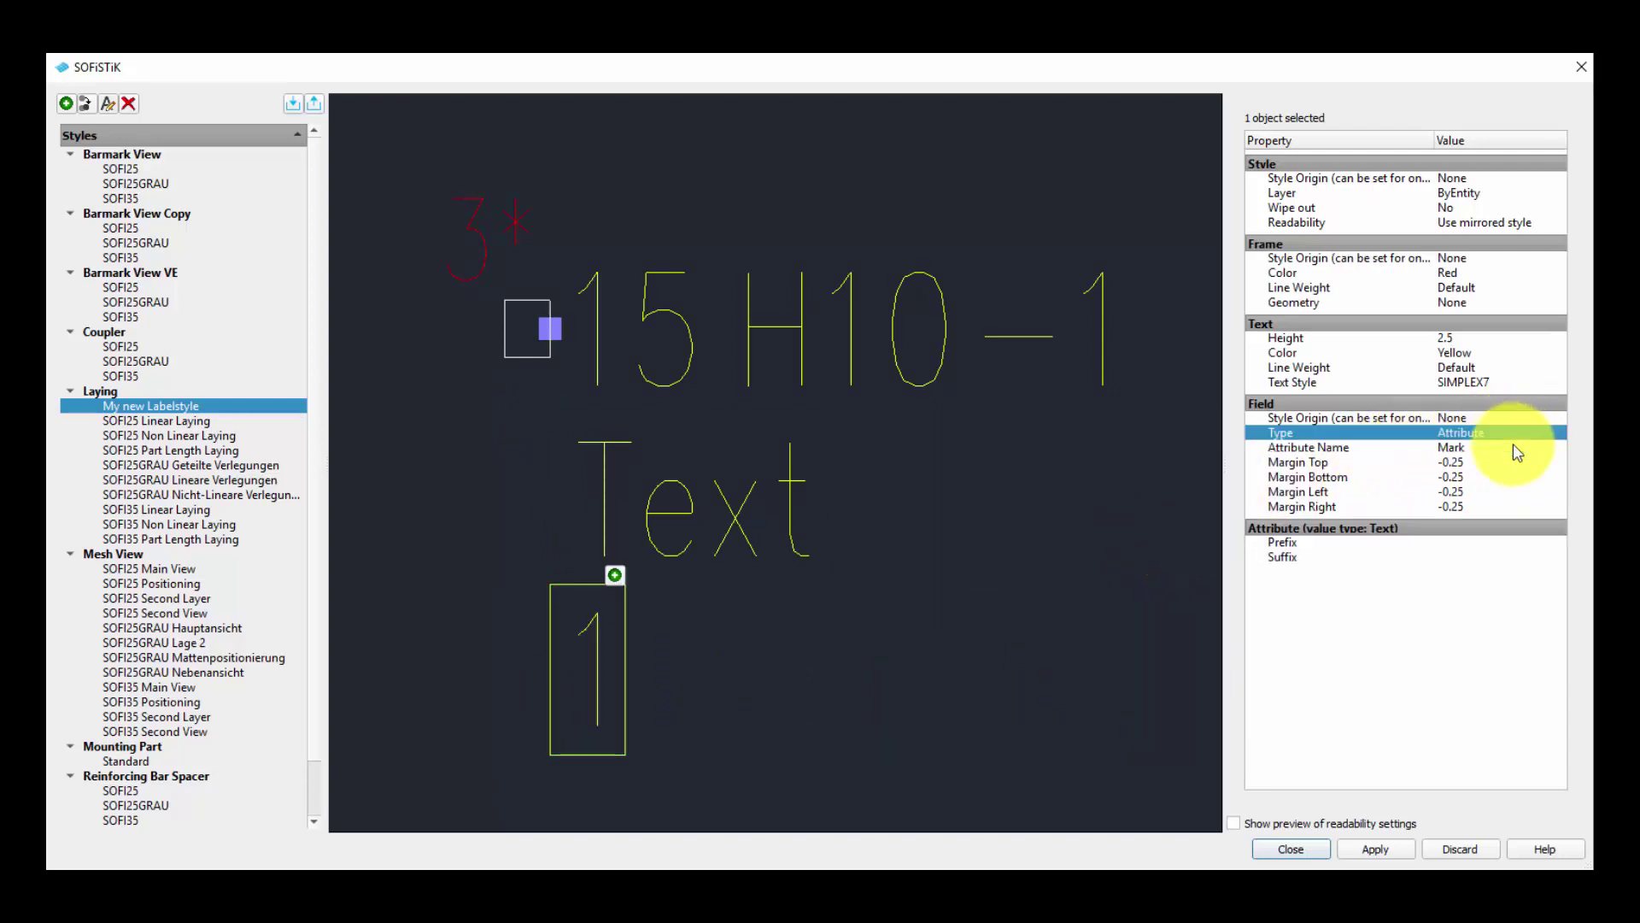
{"action": "left_click", "coordinate": [1512, 447]}
{"action": "left_click", "coordinate": [1512, 448]}
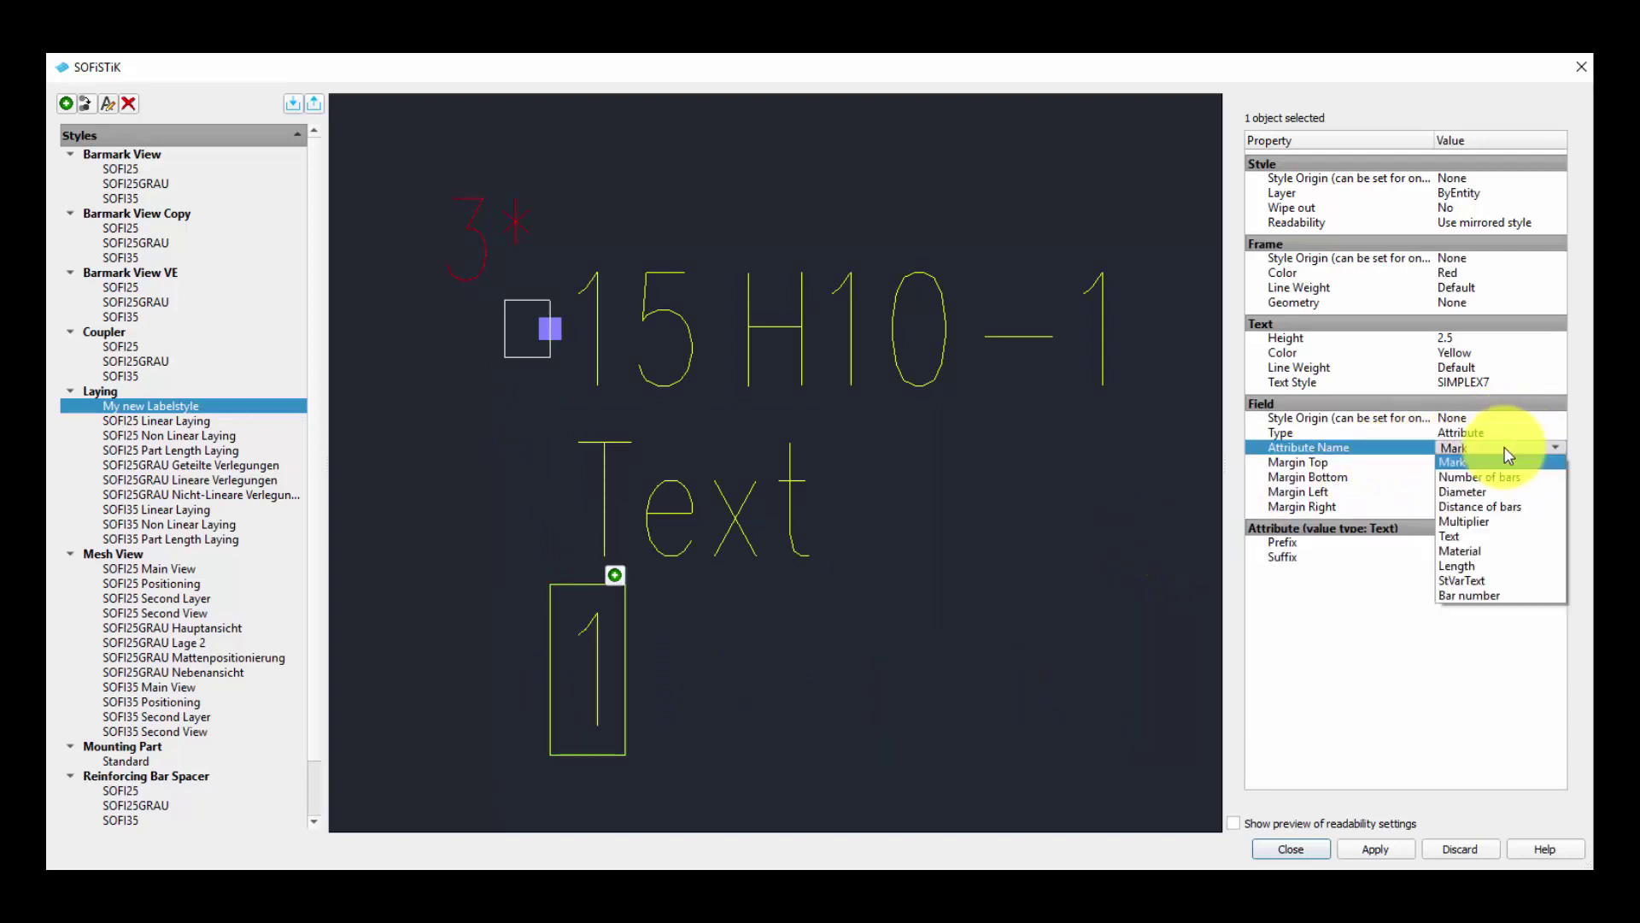
{"action": "left_click", "coordinate": [1509, 551]}
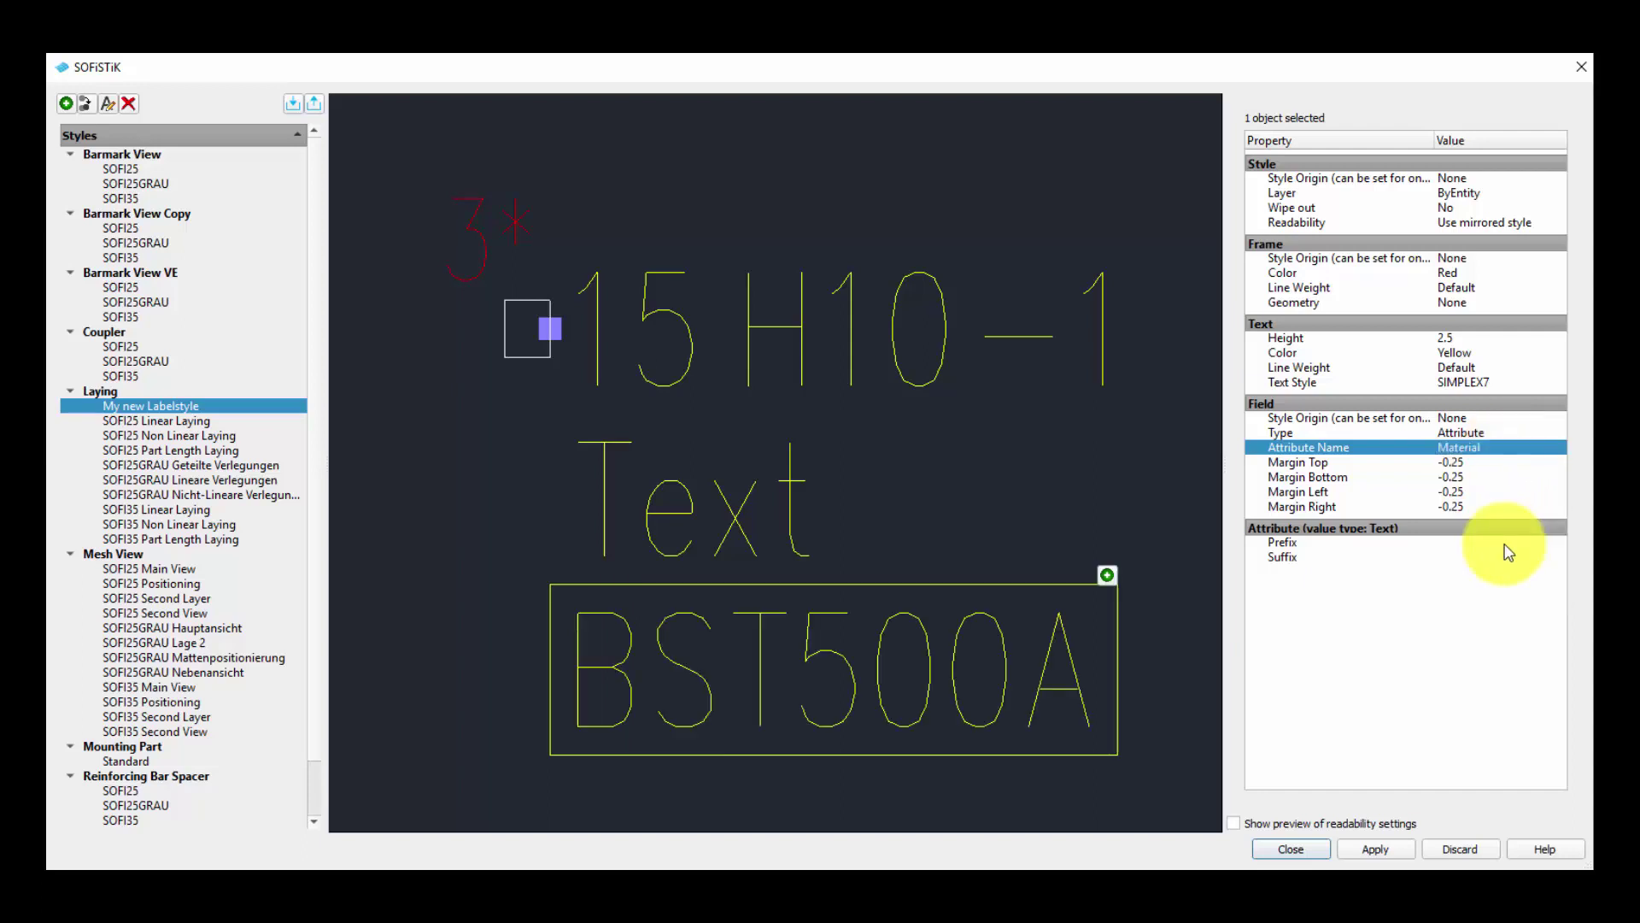
{"action": "left_click", "coordinate": [1147, 489]}
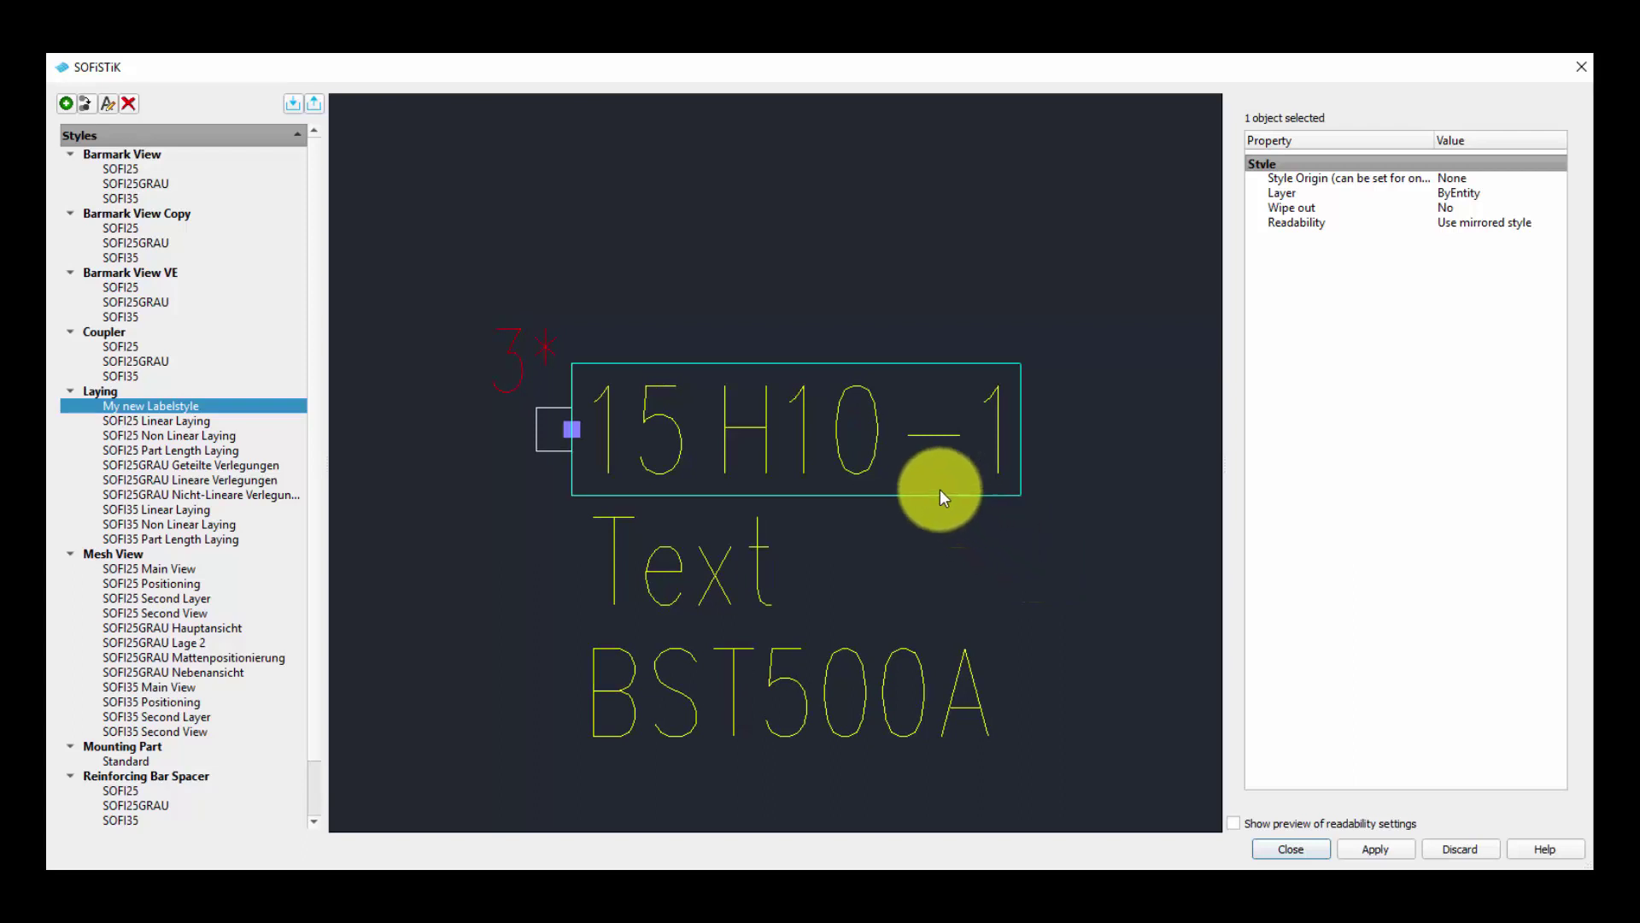
Set the text color of the label's first line to Green, with SIMPLEX7 as its text style
{"action": "left_click", "coordinate": [820, 496]}
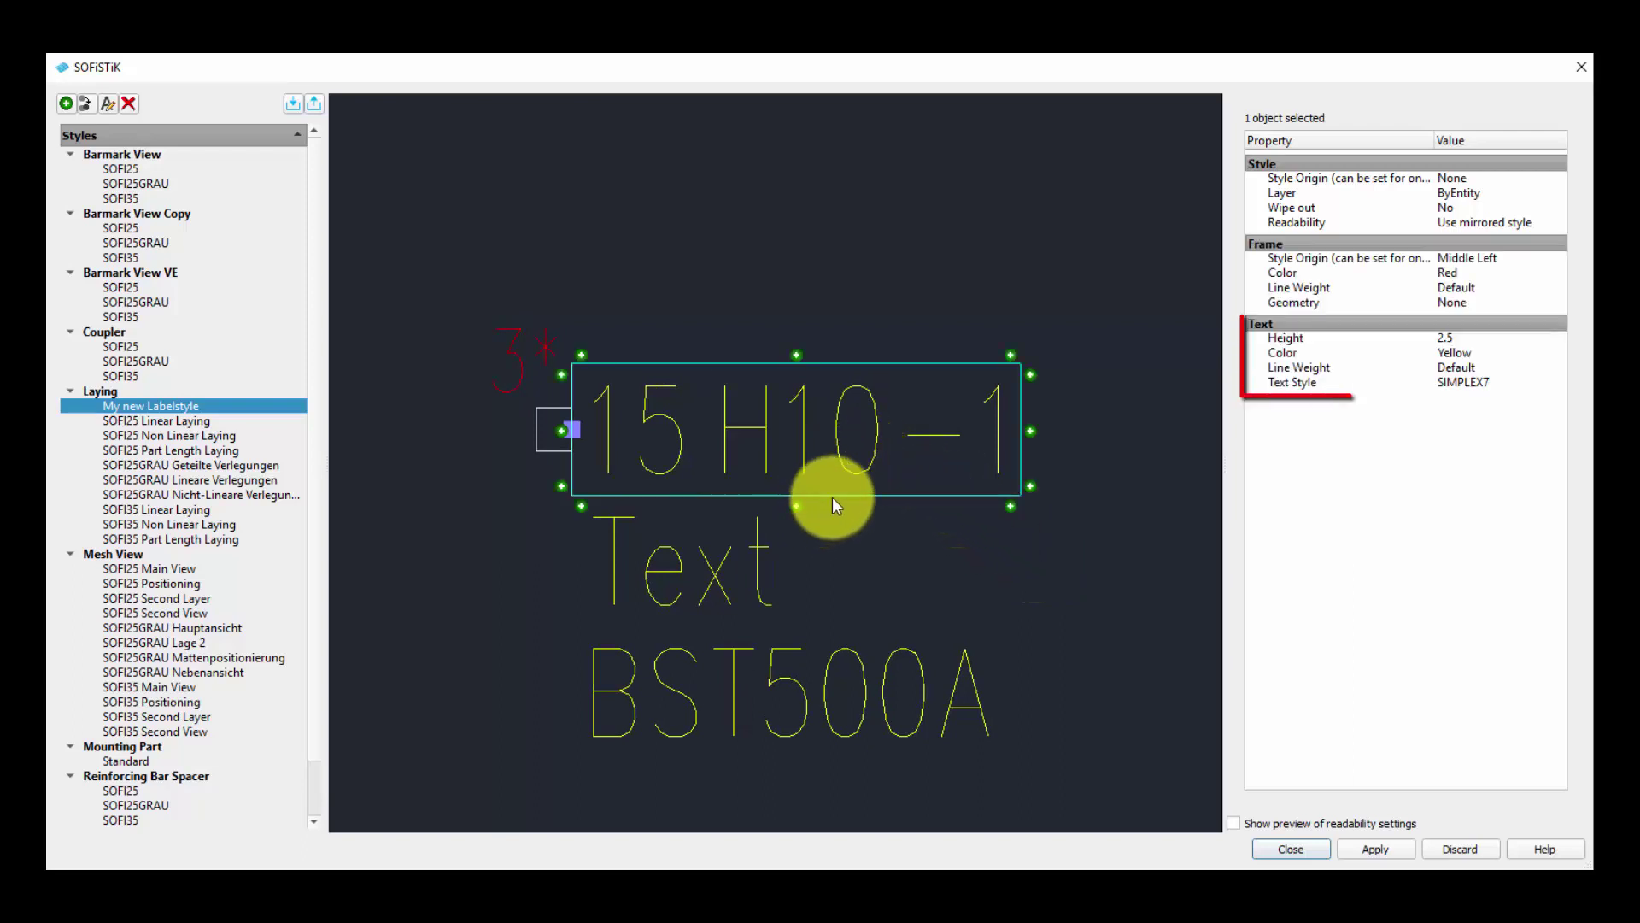
{"action": "left_click", "coordinate": [1509, 352]}
{"action": "left_click", "coordinate": [1474, 440]}
{"action": "left_click", "coordinate": [1489, 386]}
{"action": "left_click", "coordinate": [1491, 389]}
{"action": "left_click", "coordinate": [1485, 412]}
{"action": "left_click", "coordinate": [1491, 390]}
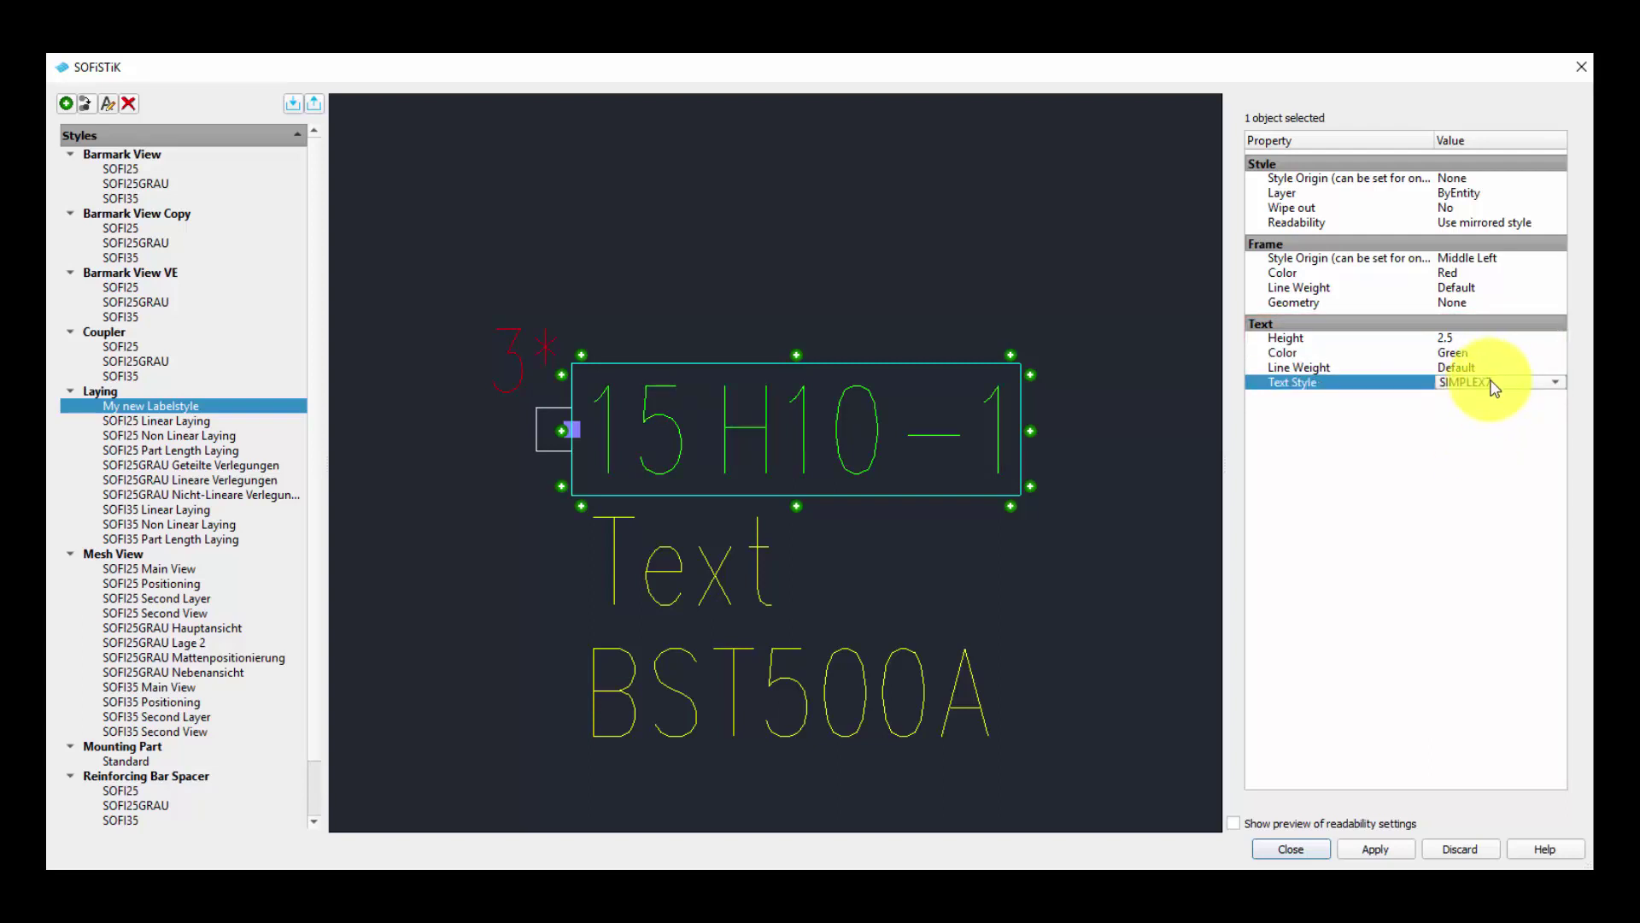
{"action": "left_click", "coordinate": [1490, 382]}
{"action": "left_click", "coordinate": [1482, 414]}
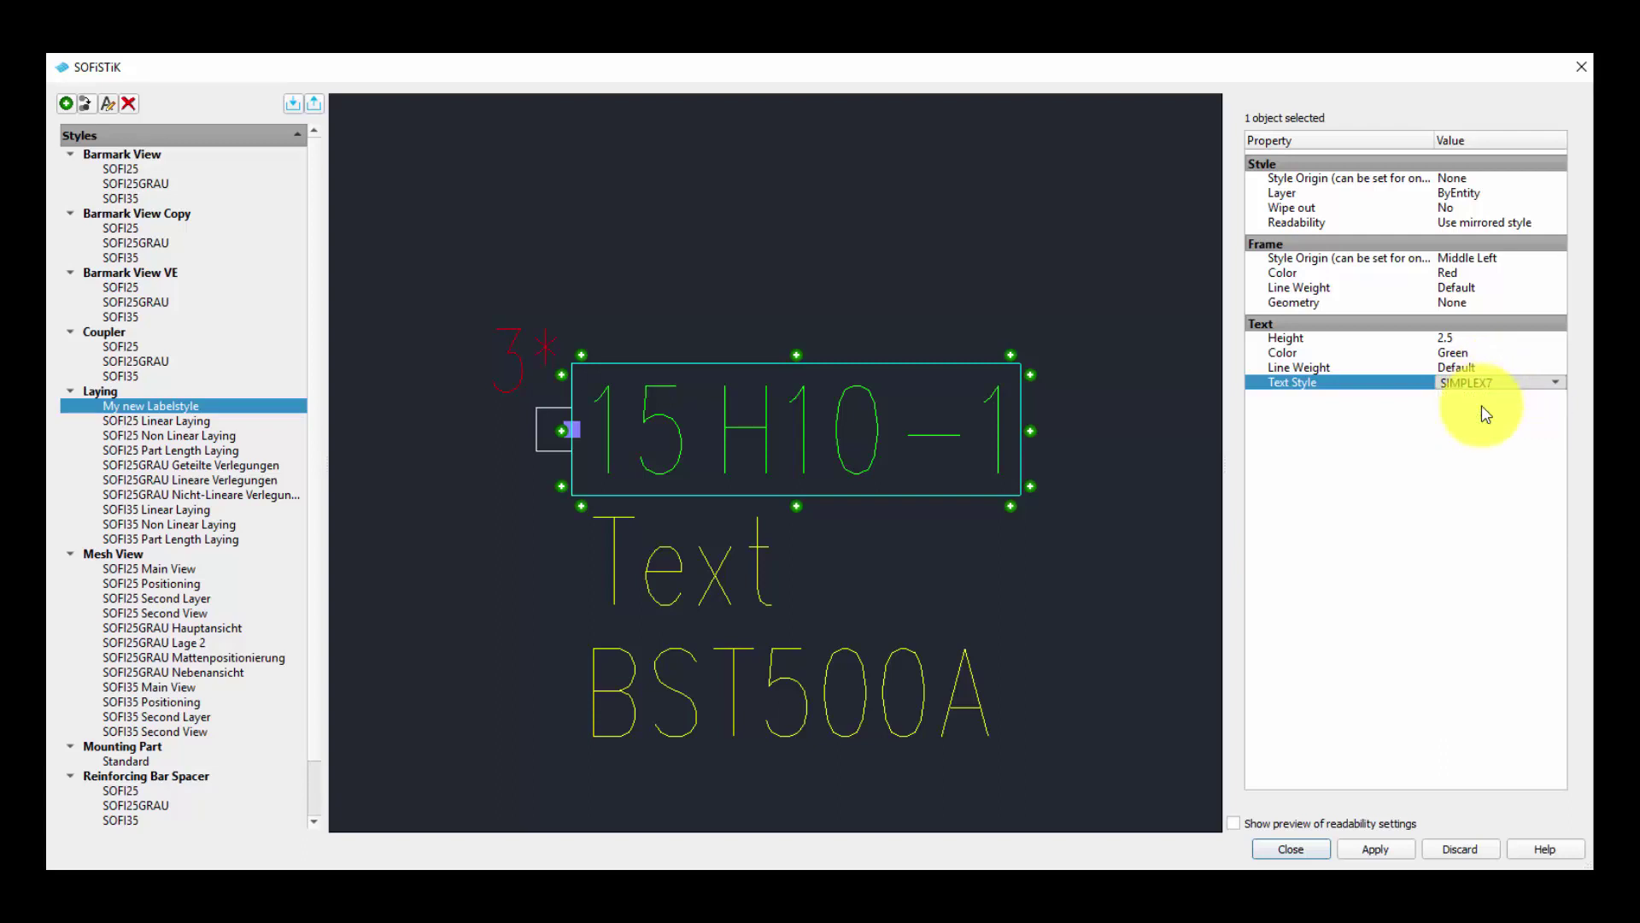
{"action": "left_click", "coordinate": [1142, 536]}
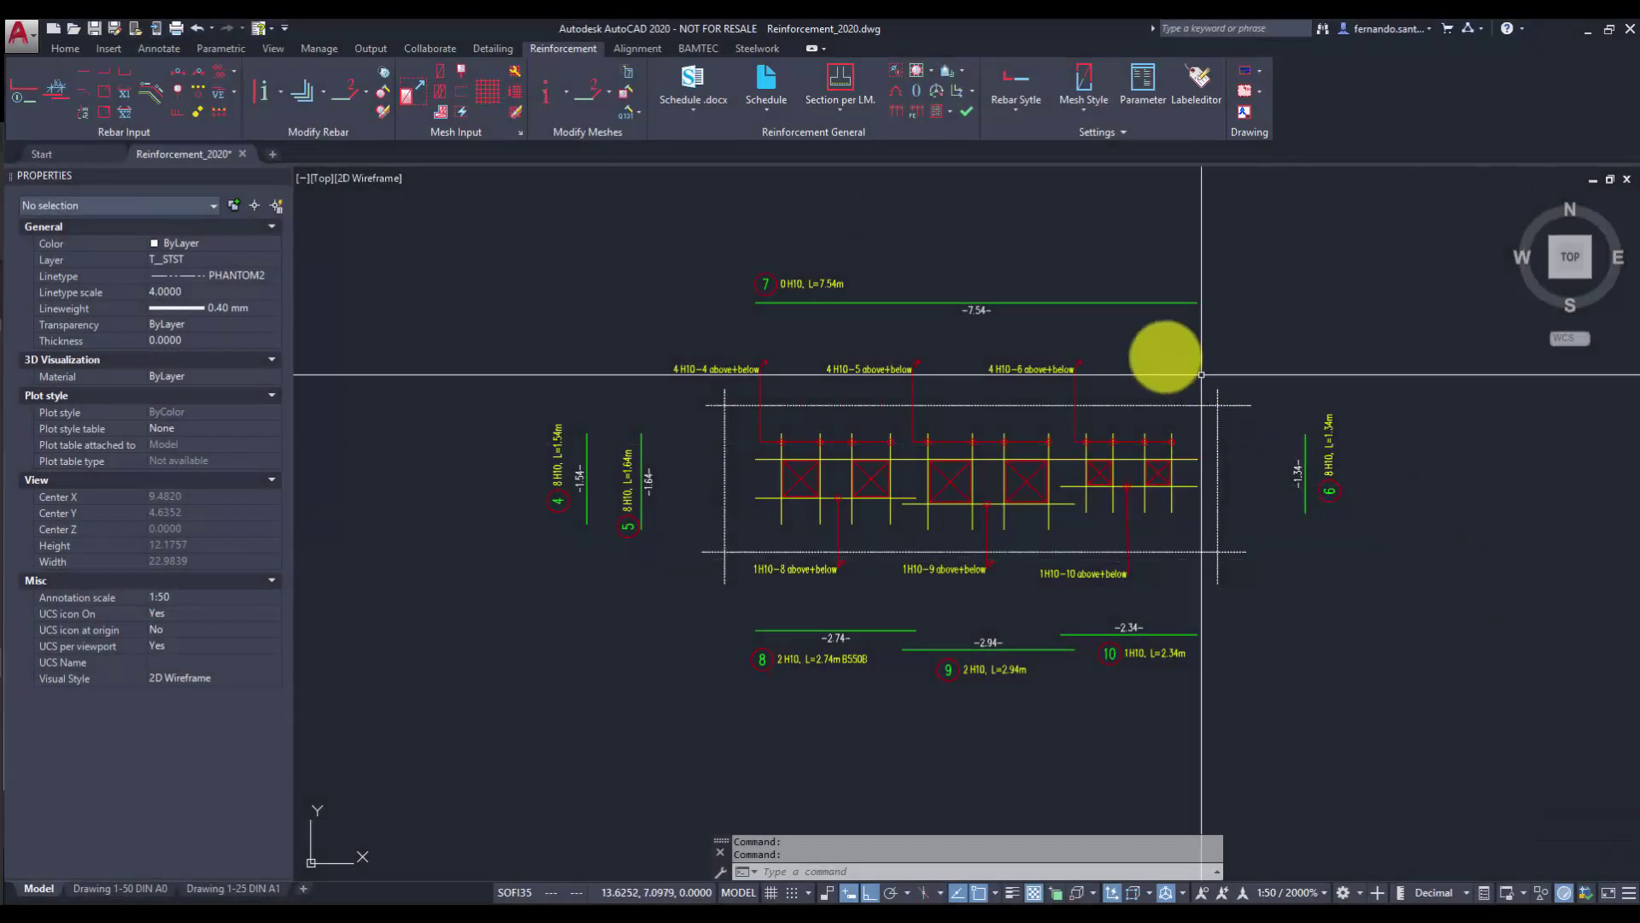
Select the six rebar laying labels above and below the section and set their text block to My new Labelstyle
{"action": "left_click", "coordinate": [1155, 351]}
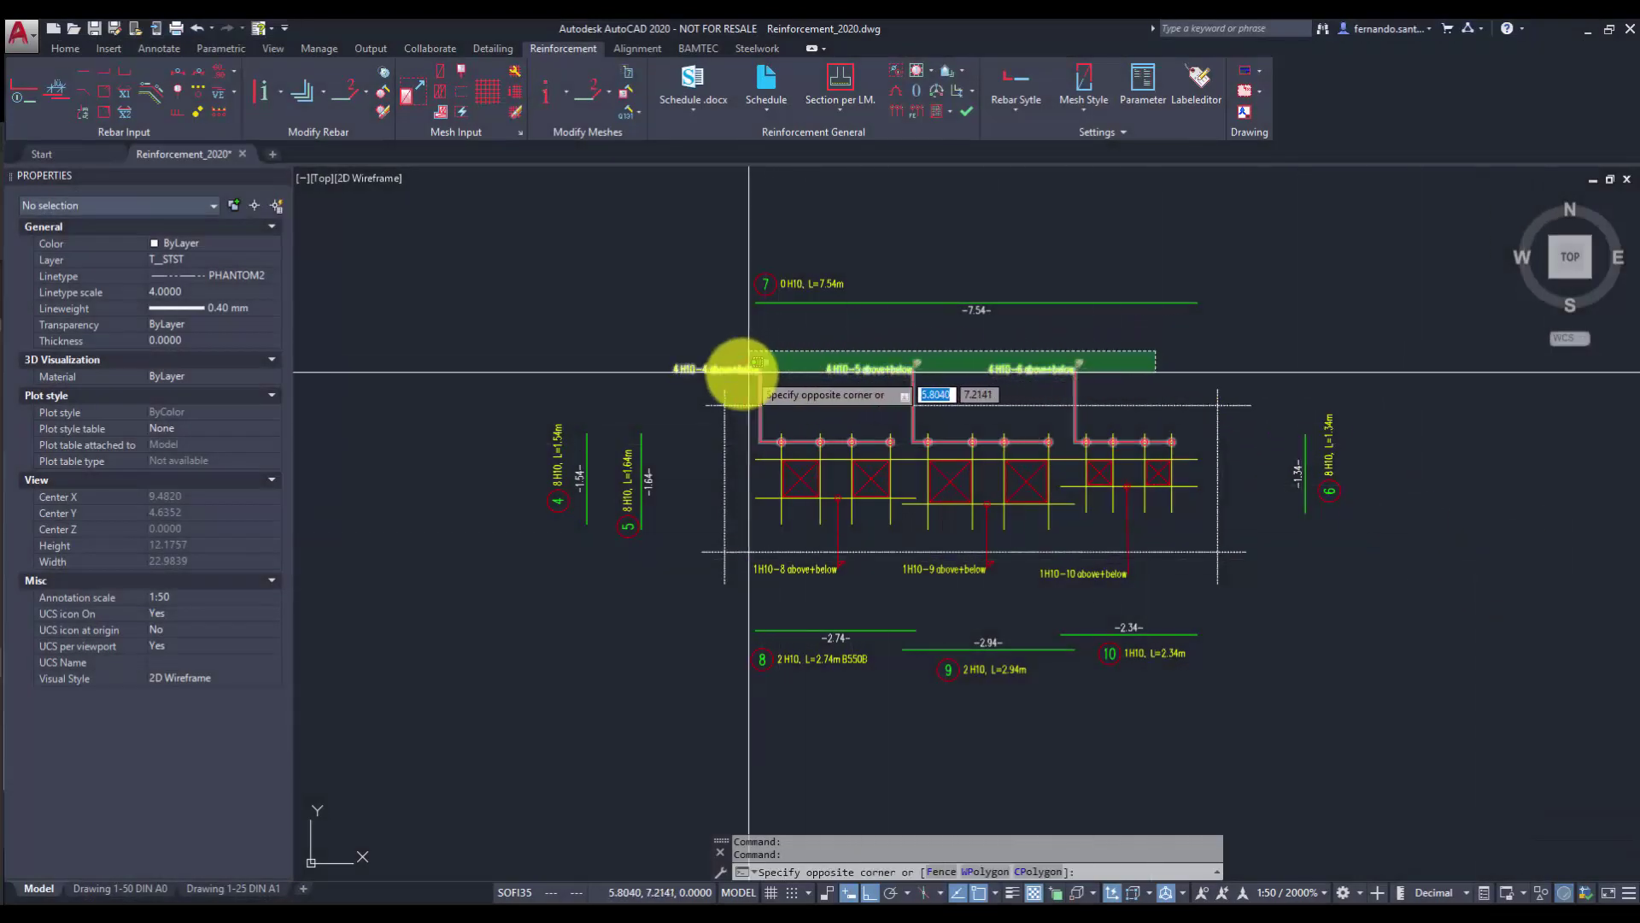
{"action": "left_click", "coordinate": [732, 373]}
{"action": "left_click", "coordinate": [1162, 571]}
{"action": "left_click", "coordinate": [810, 587]}
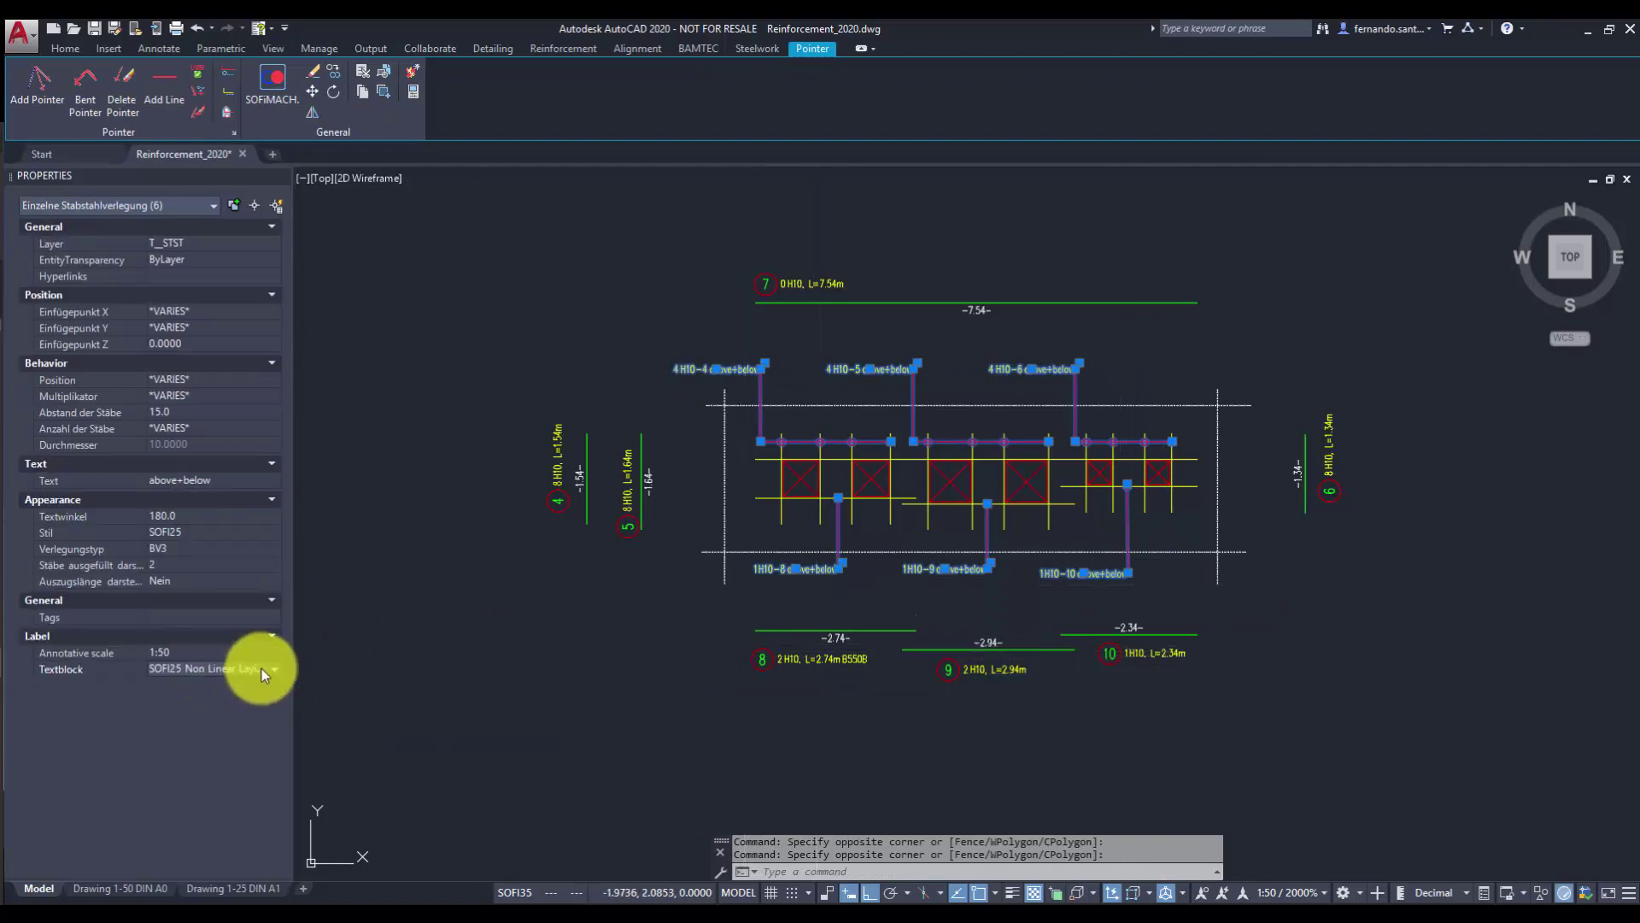
{"action": "left_click", "coordinate": [261, 668]}
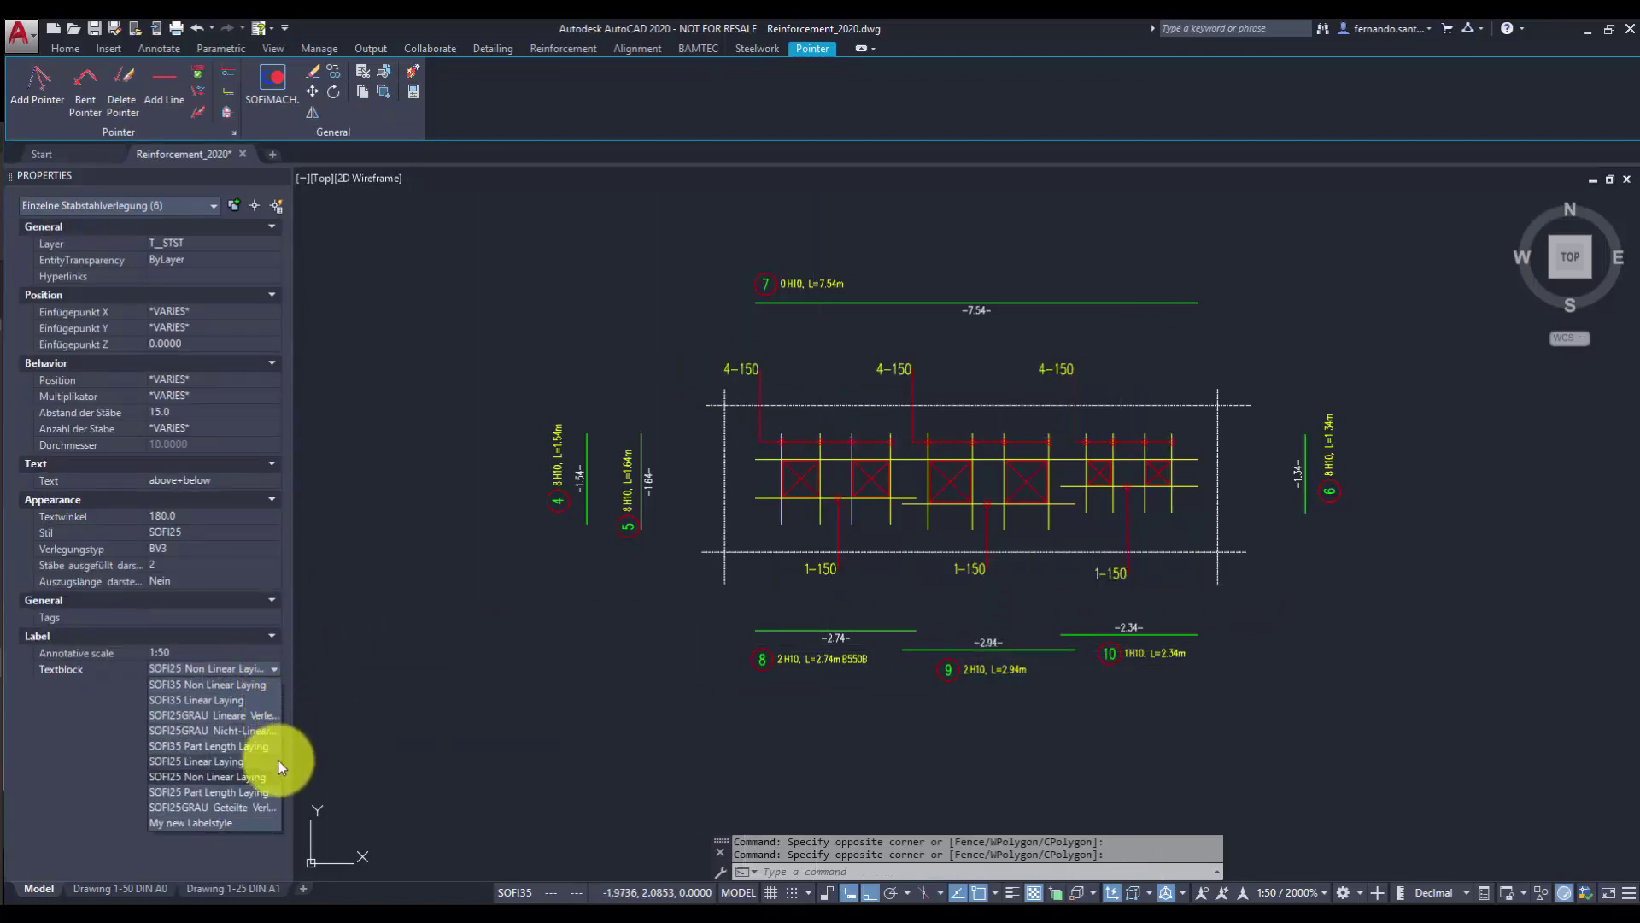
{"action": "left_click", "coordinate": [253, 822]}
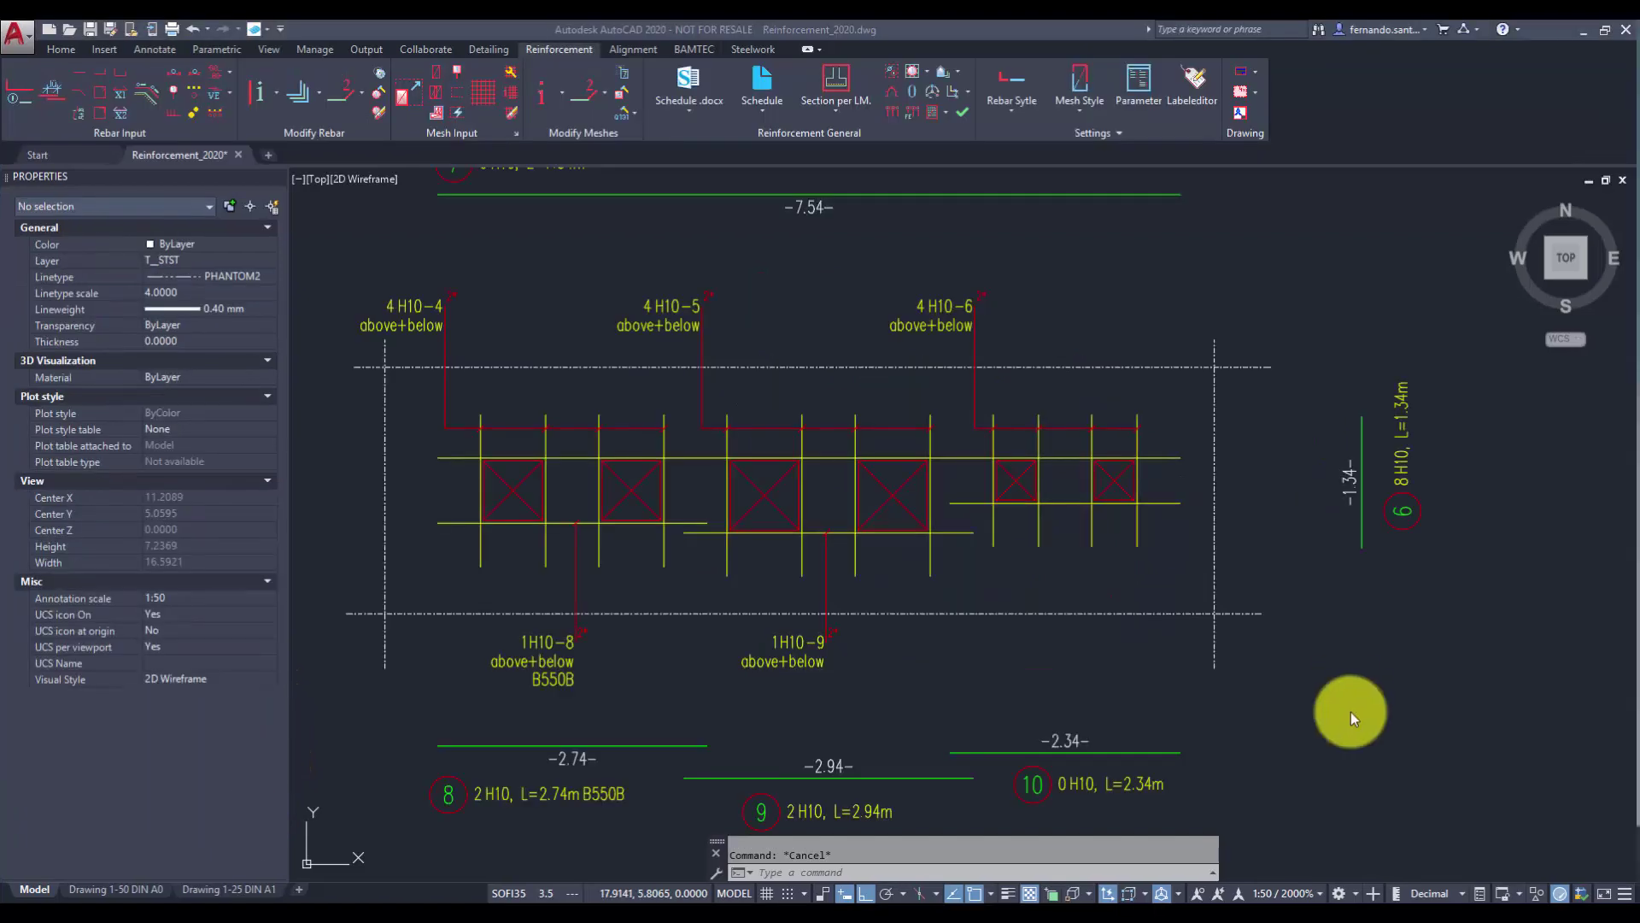
In the SOFI25 rebar style, assign My new Labelstyle as the text block for Single Laying
{"action": "left_click", "coordinate": [1352, 715]}
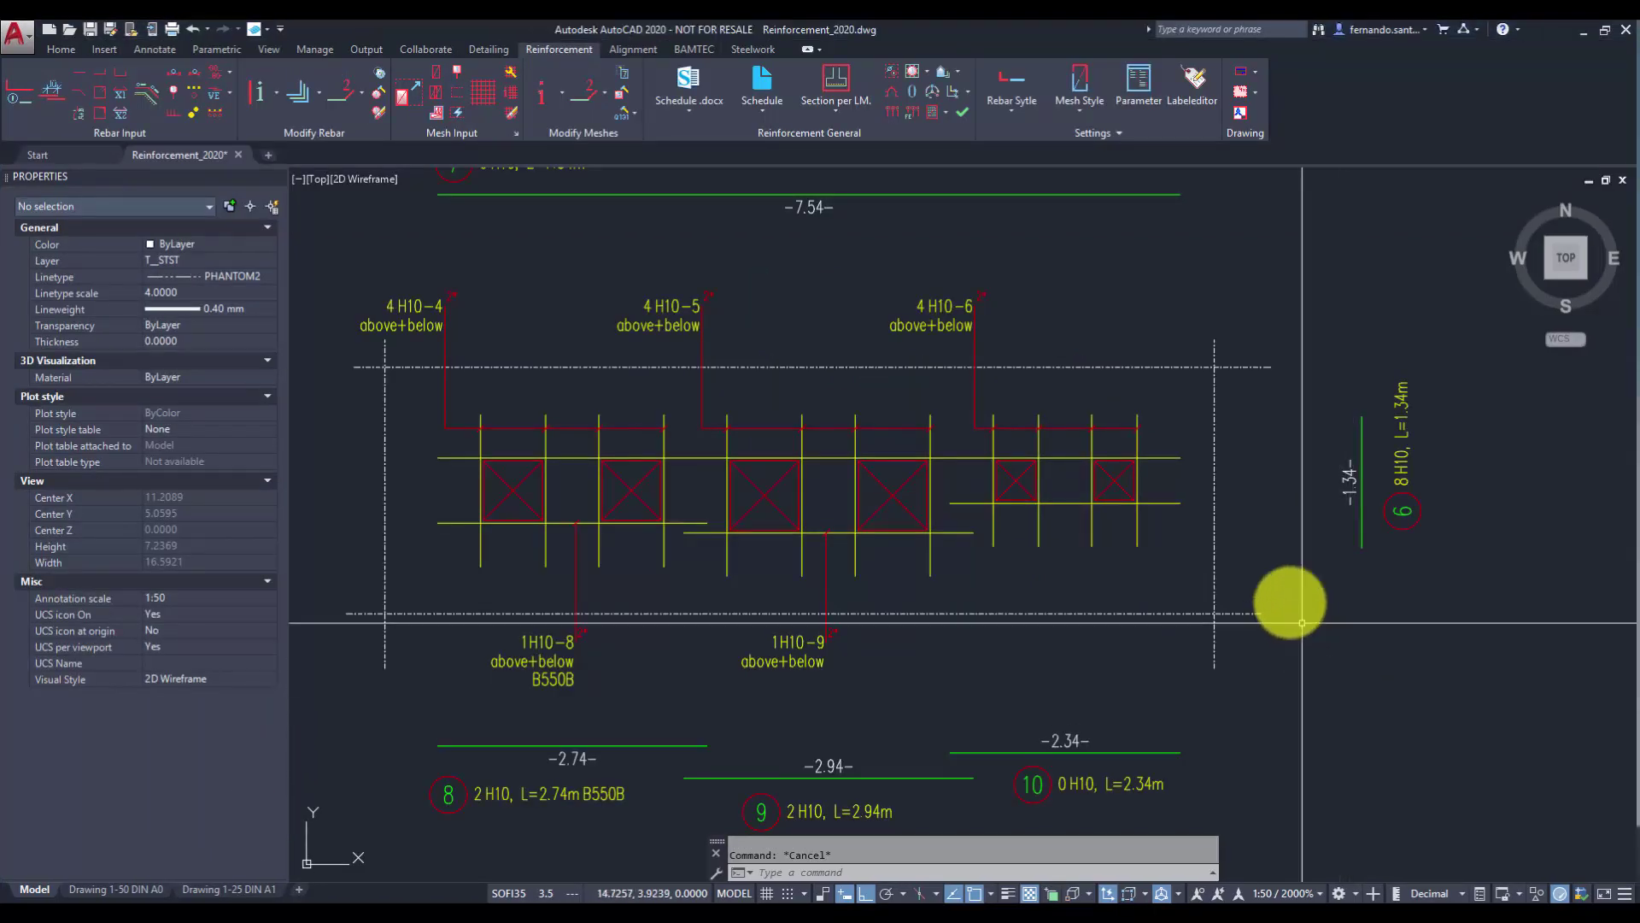
{"action": "left_click", "coordinate": [1015, 74]}
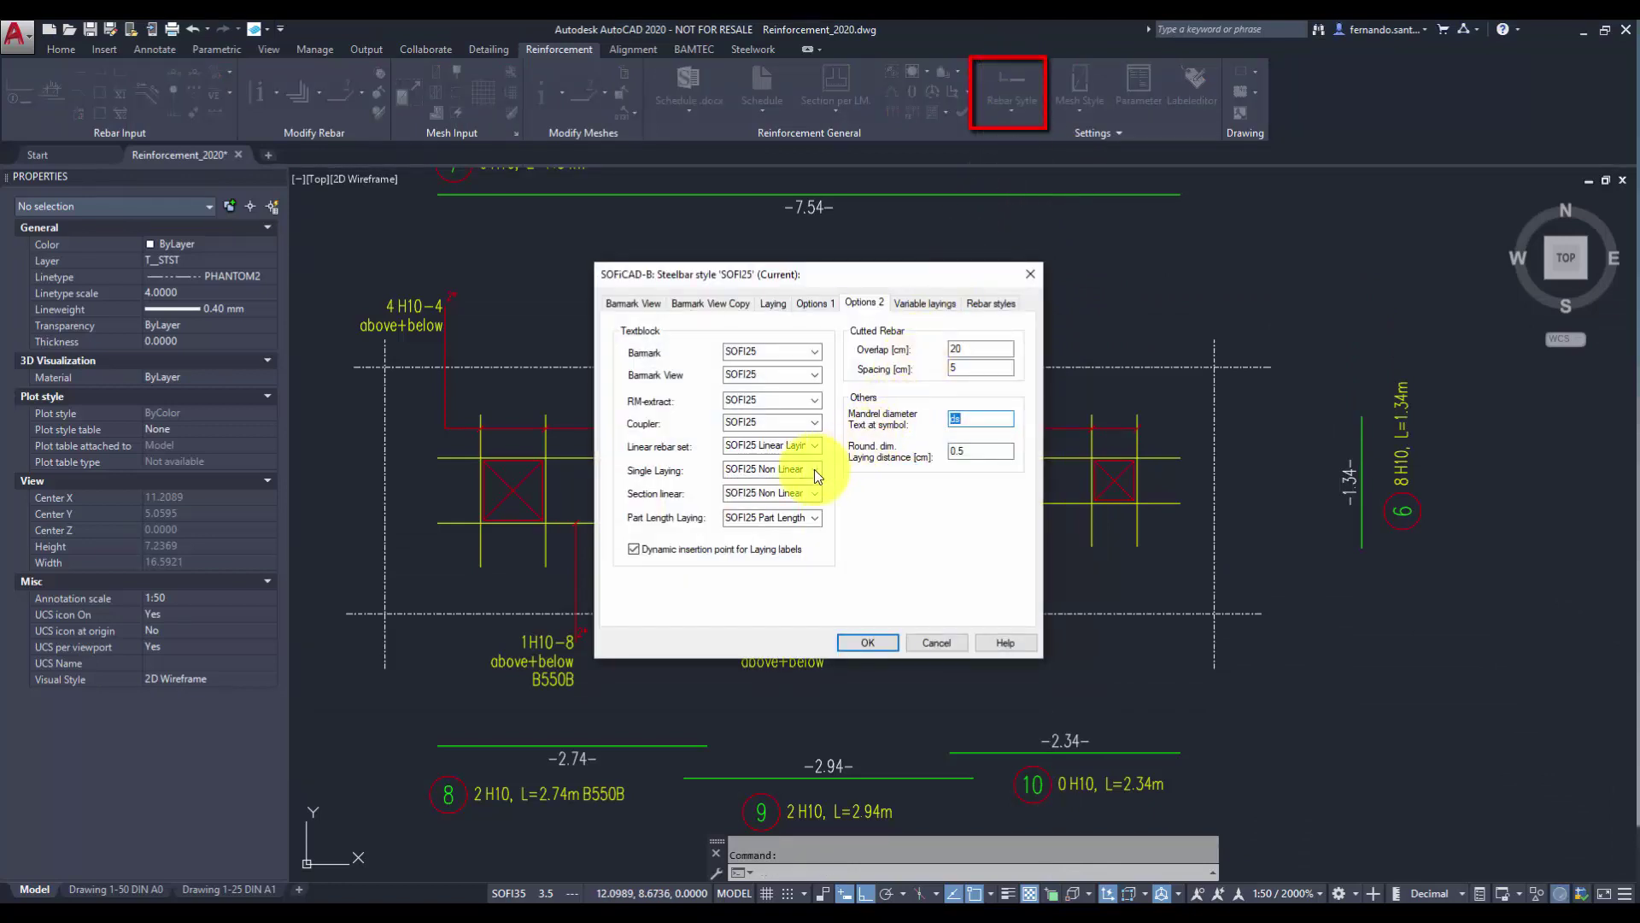
{"action": "left_click", "coordinate": [813, 469]}
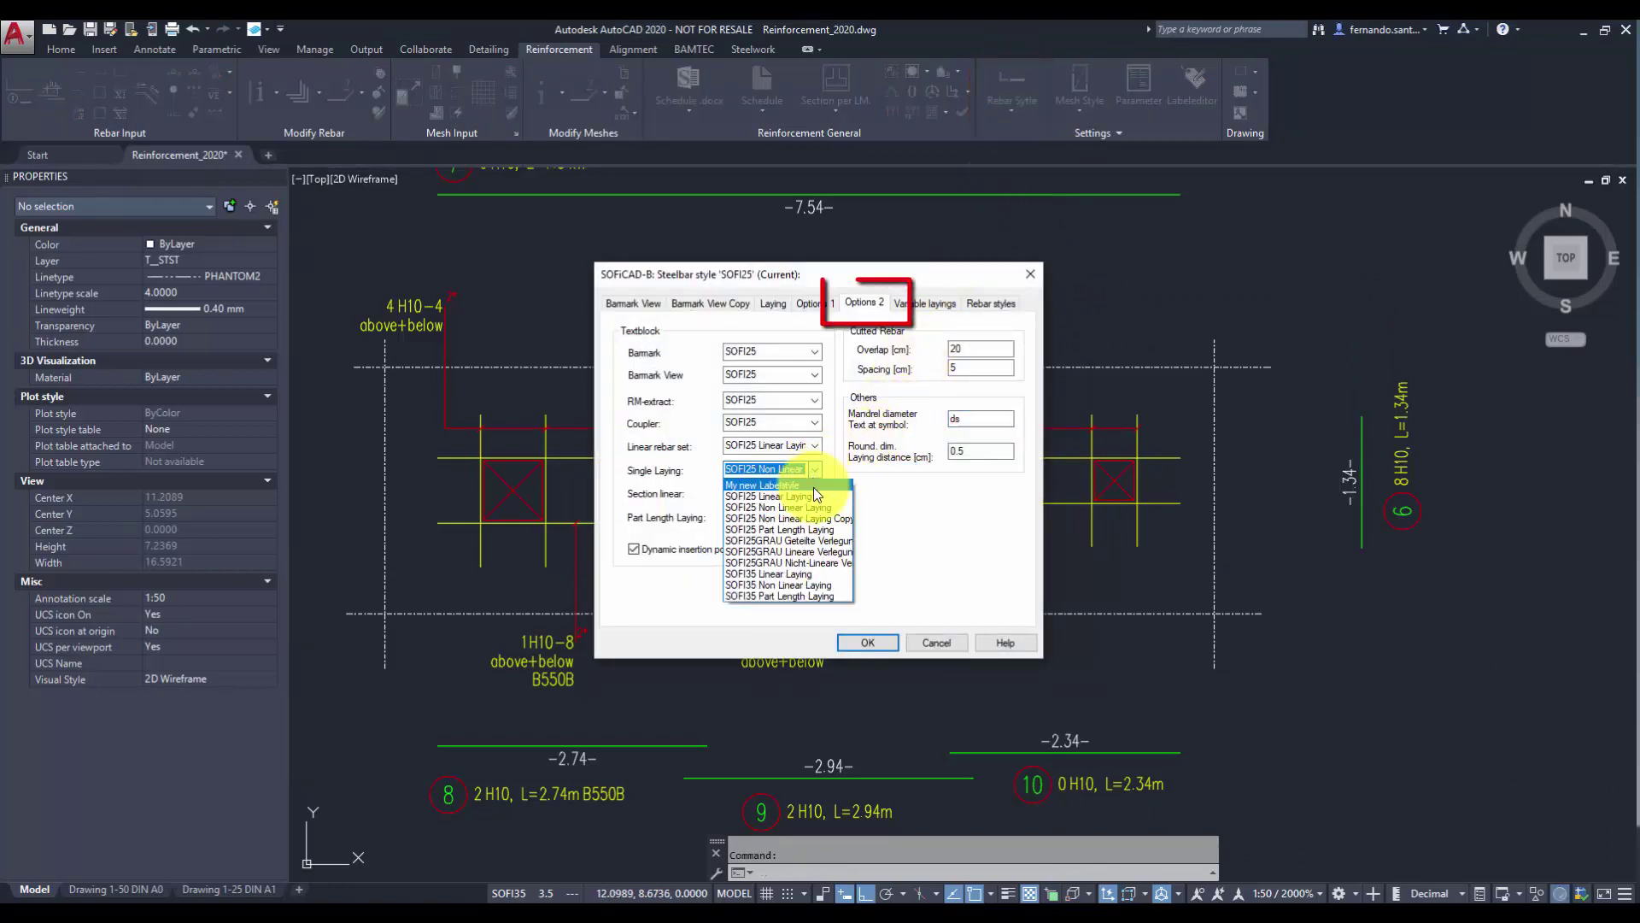
{"action": "left_click", "coordinate": [814, 486]}
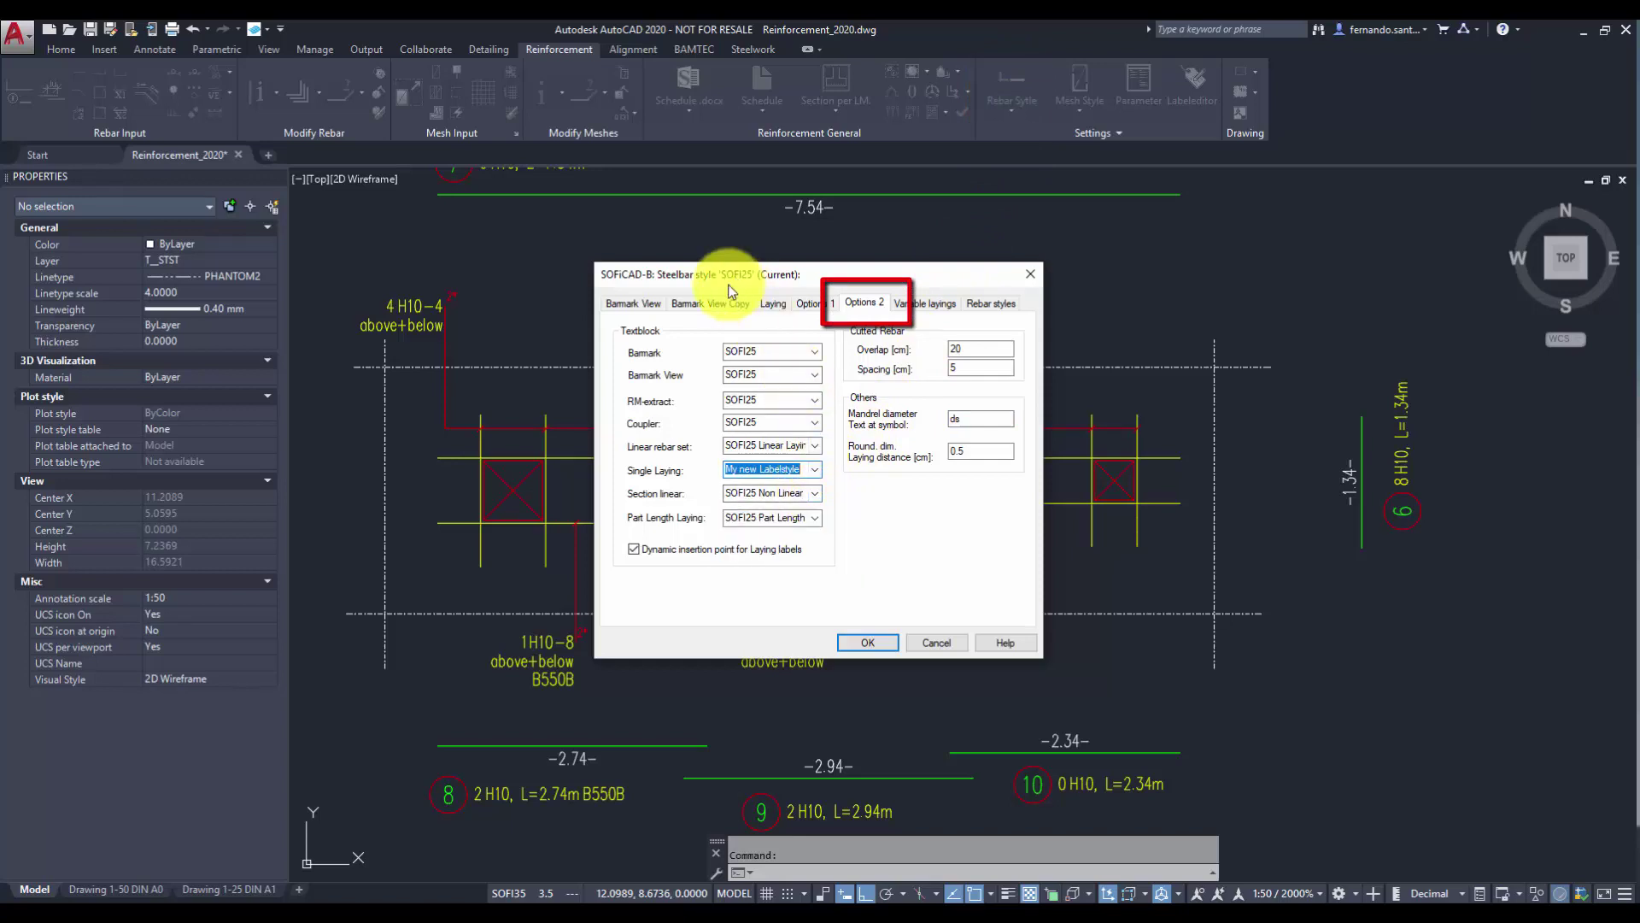
{"action": "left_click", "coordinate": [868, 644]}
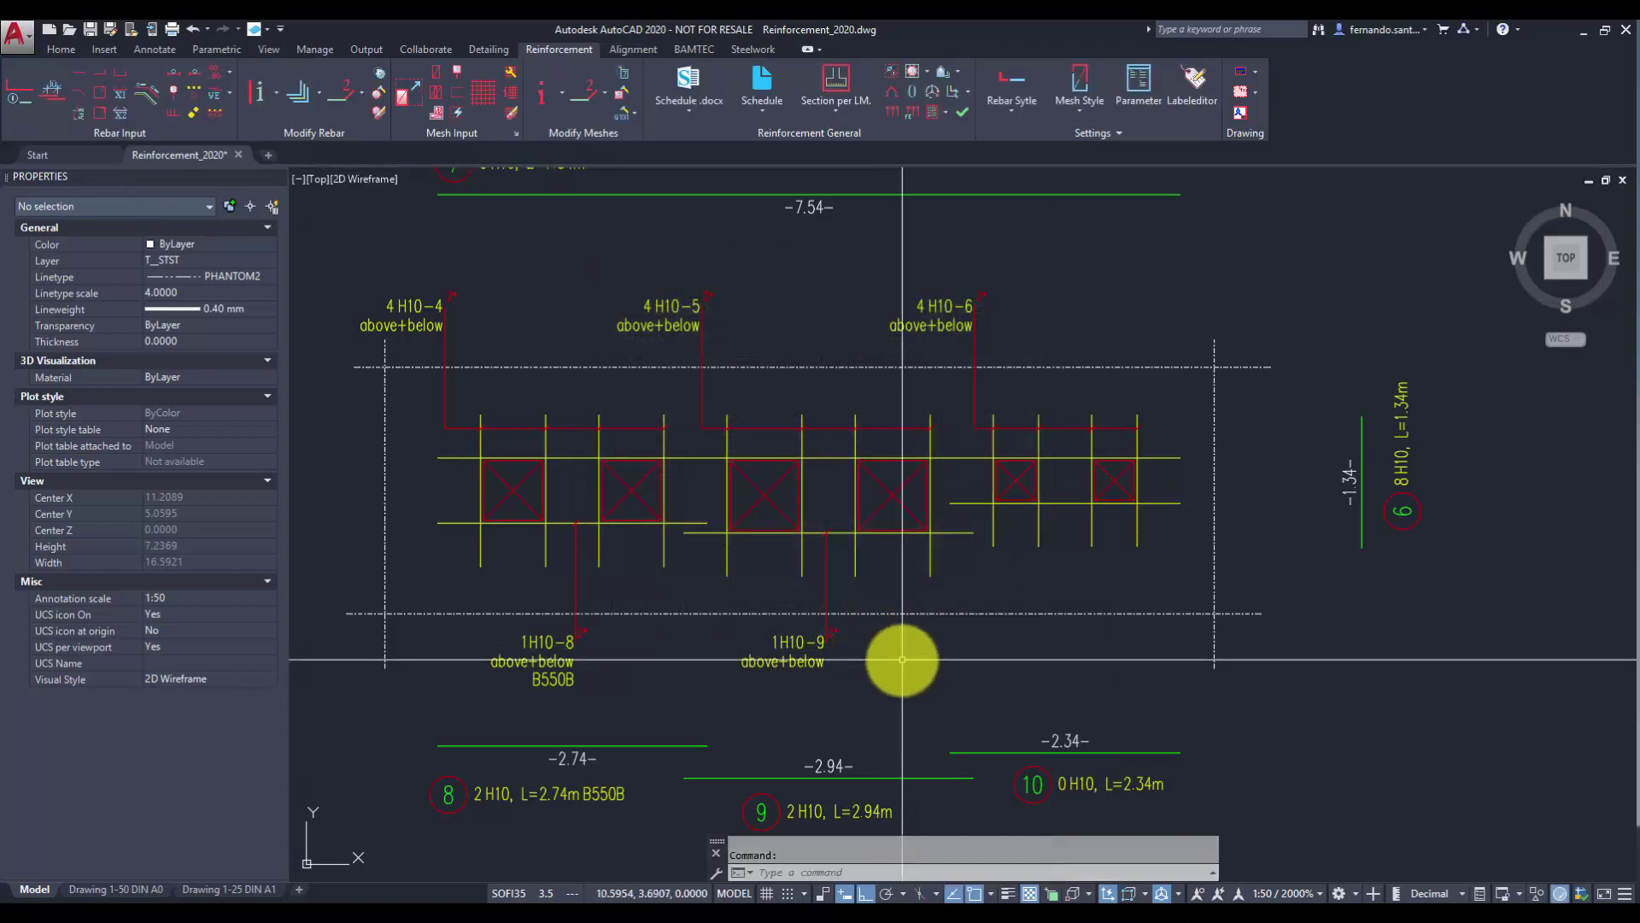
Create a pointer laying label for bar mark 10 below its bar and adjust the bar count to 1
{"action": "left_click", "coordinate": [174, 91]}
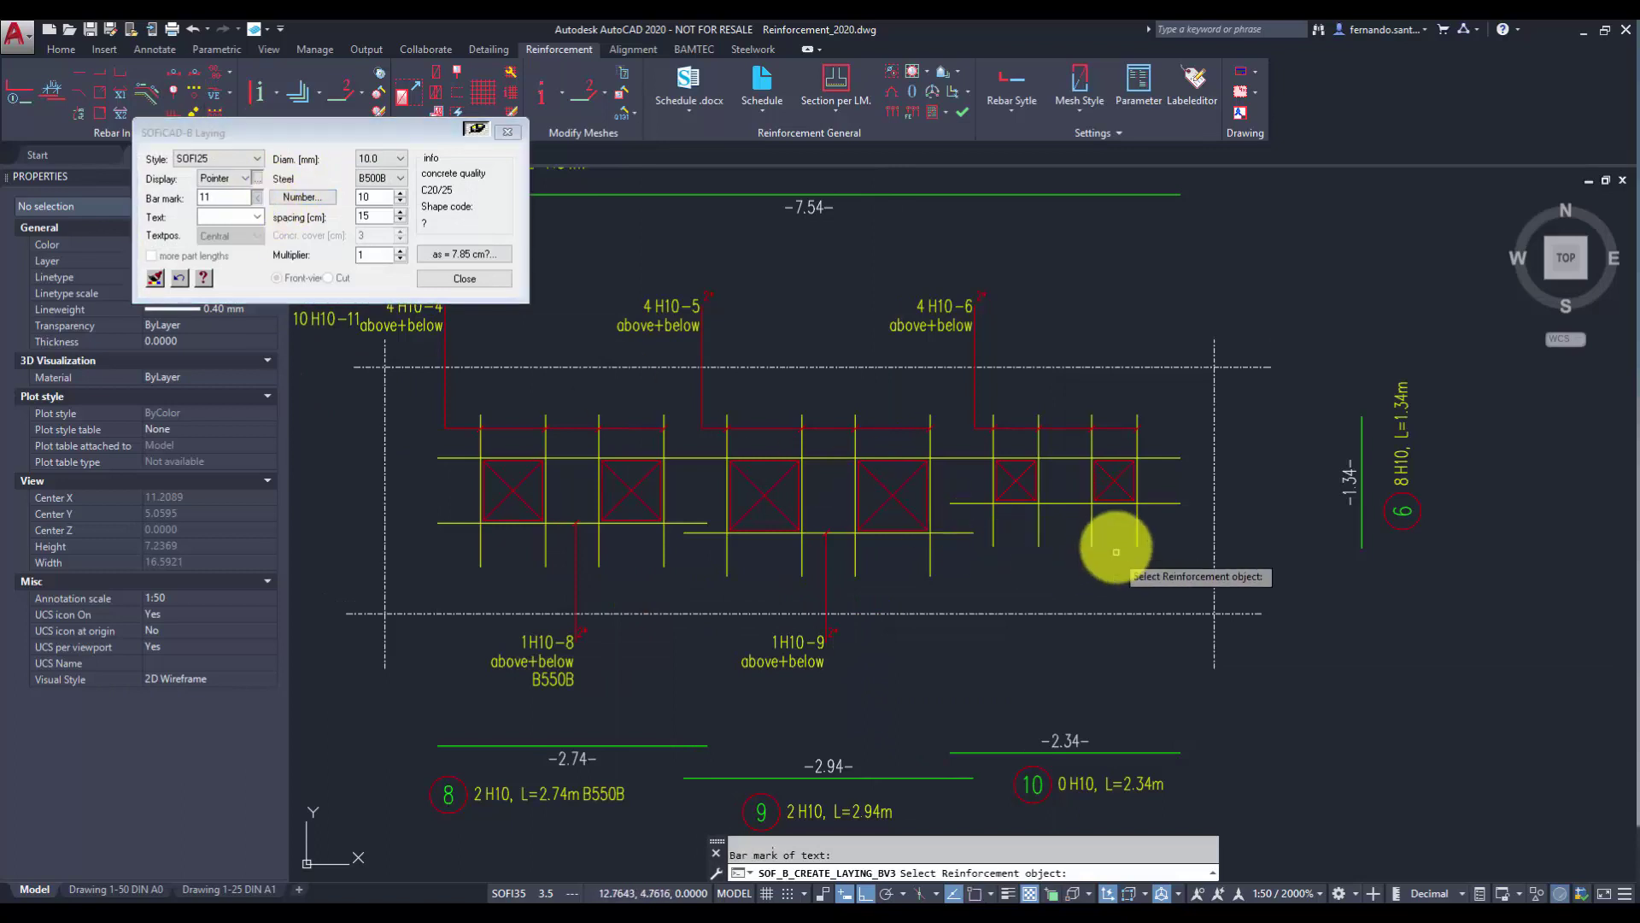
{"action": "left_click", "coordinate": [1075, 503]}
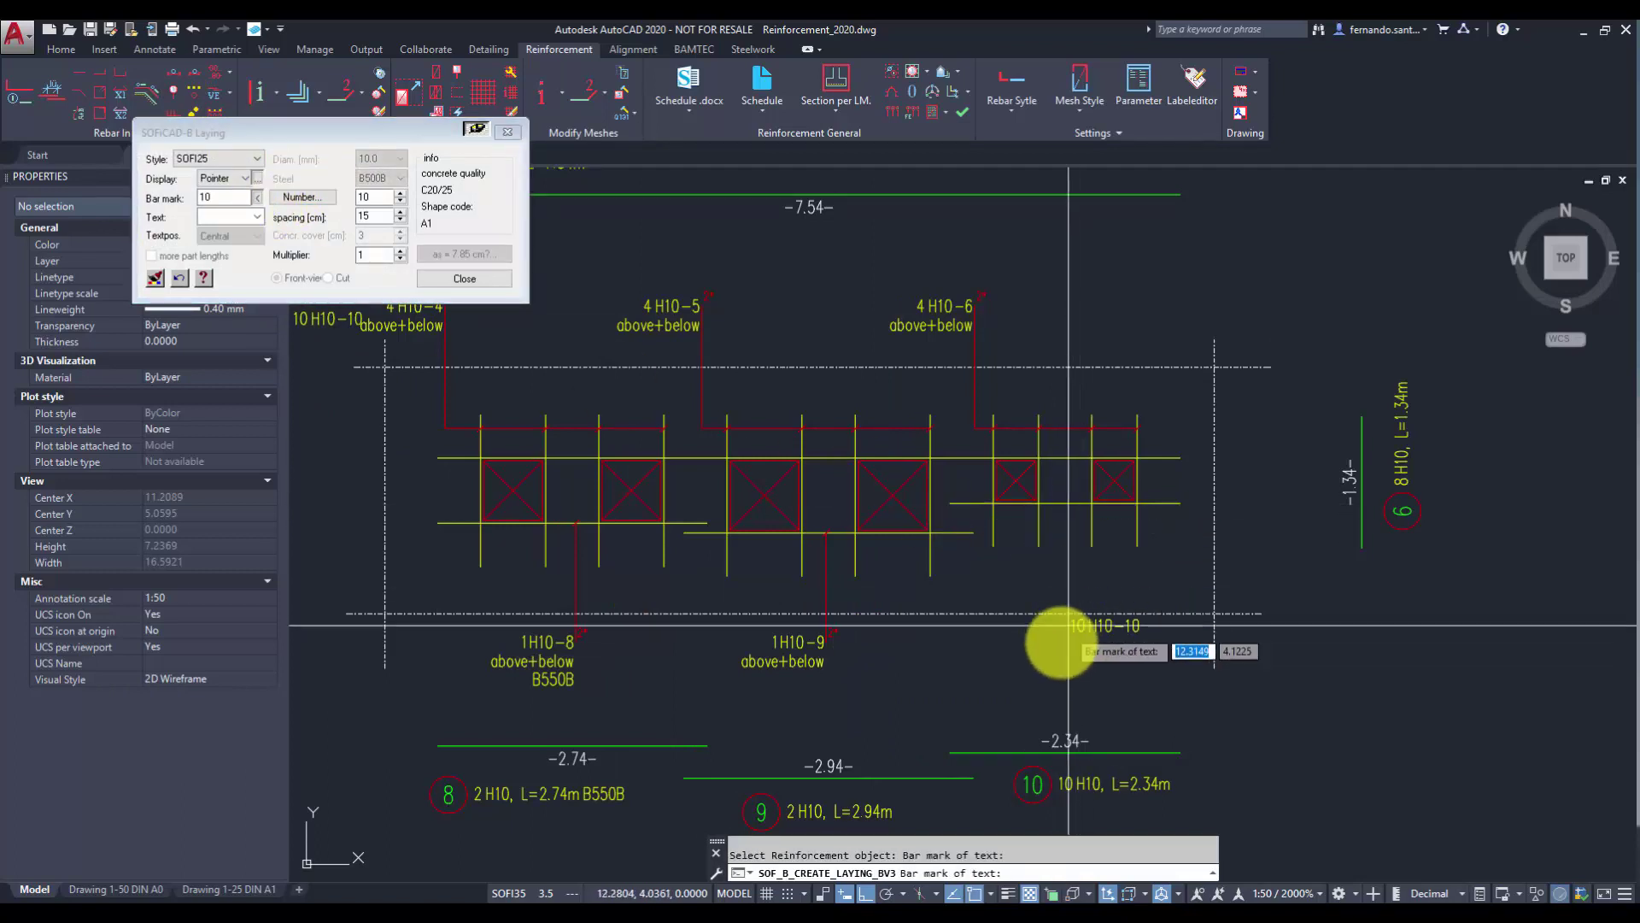
{"action": "left_click", "coordinate": [1050, 649]}
{"action": "key", "text": "Return"}
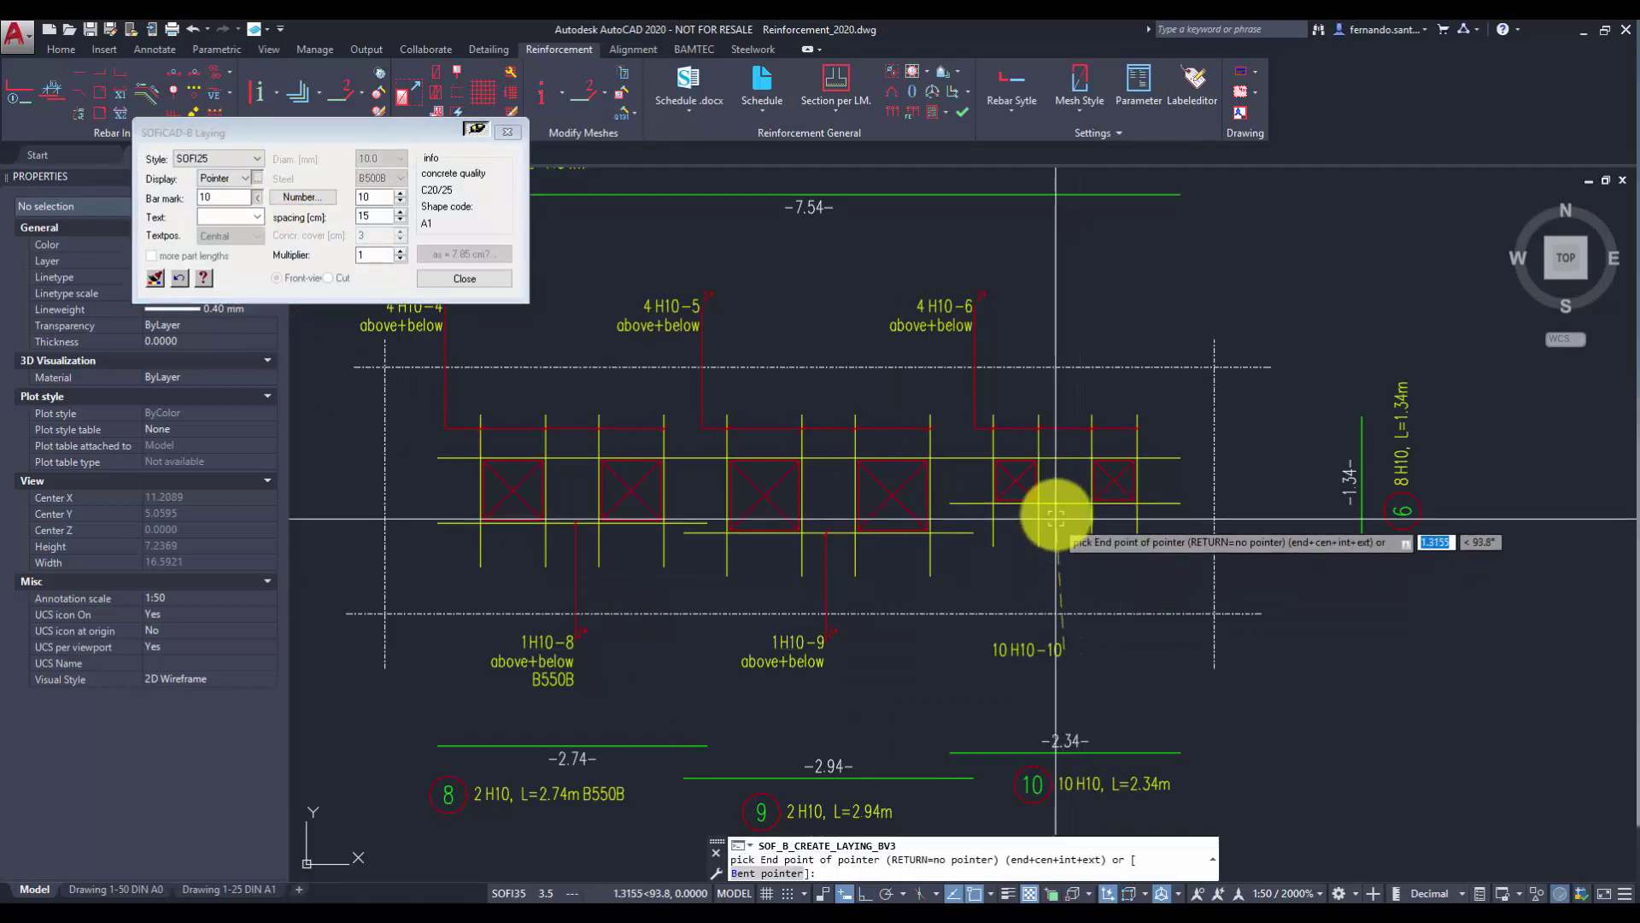
{"action": "left_click", "coordinate": [1113, 617]}
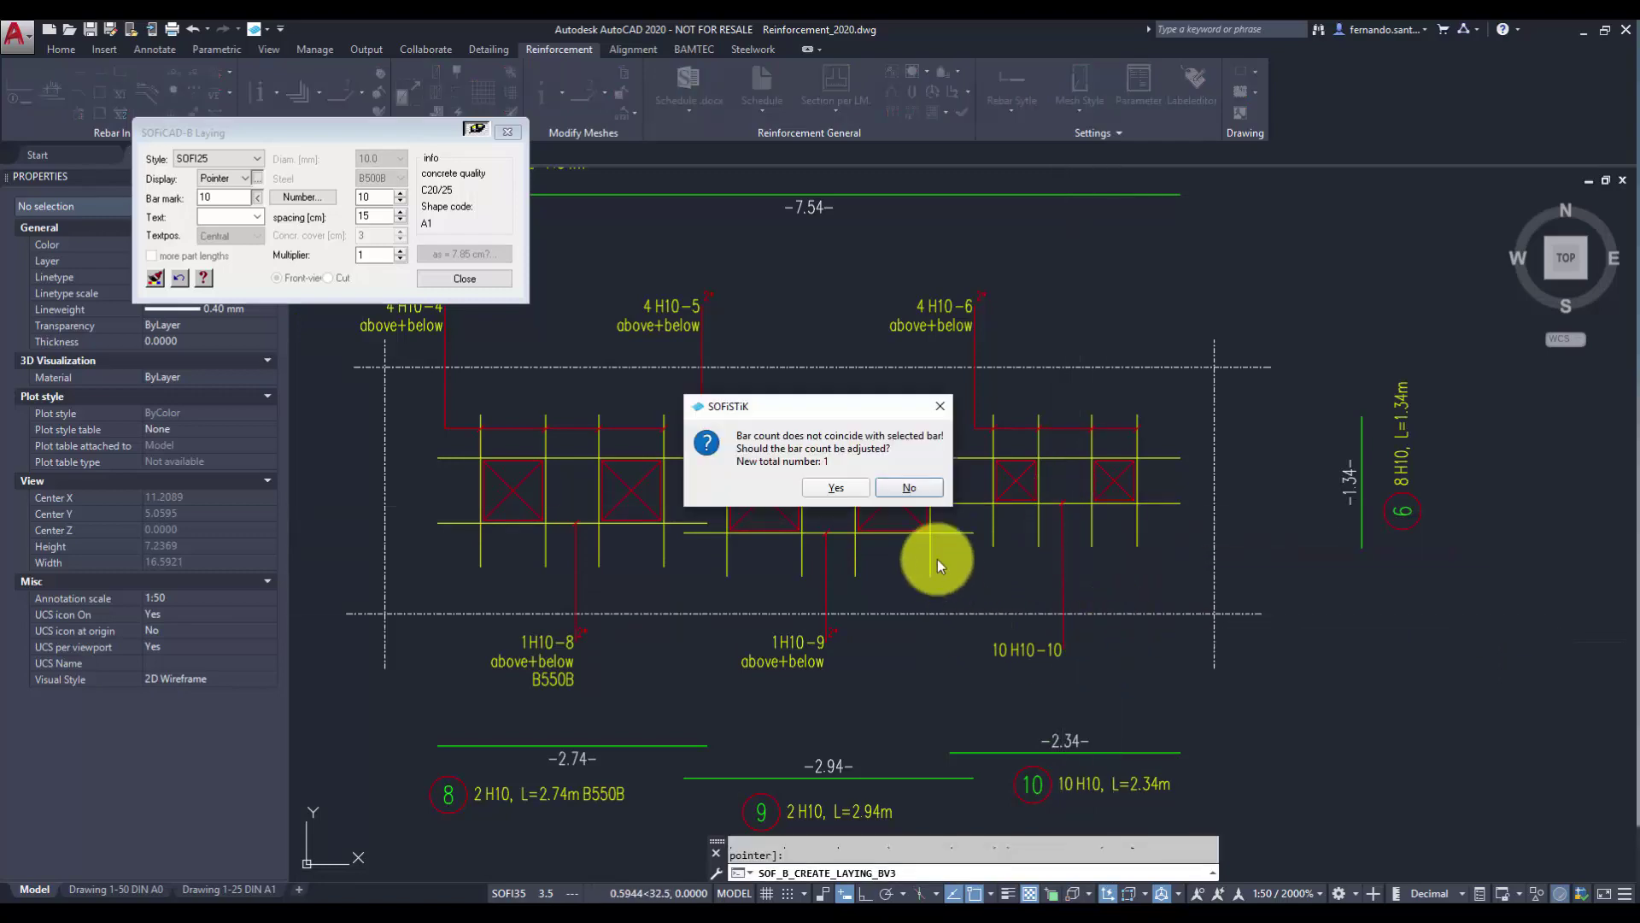
{"action": "left_click", "coordinate": [851, 486]}
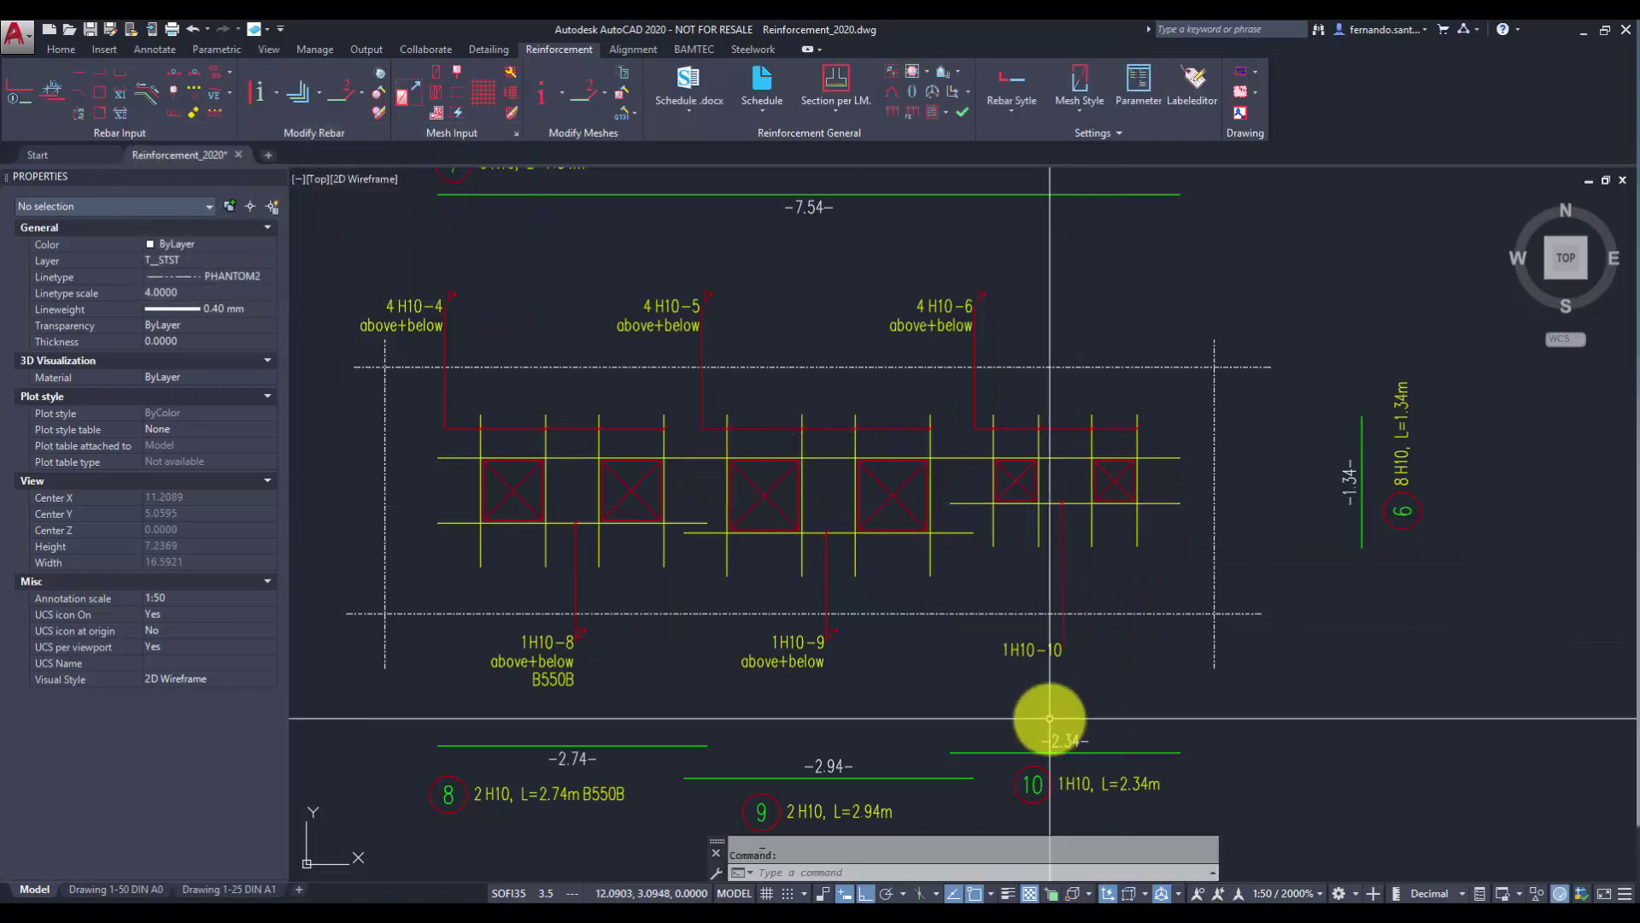
Set the additional text of the bar mark 10 laying label to above+below
{"action": "double_click", "coordinate": [1026, 647]}
{"action": "left_click", "coordinate": [807, 328]}
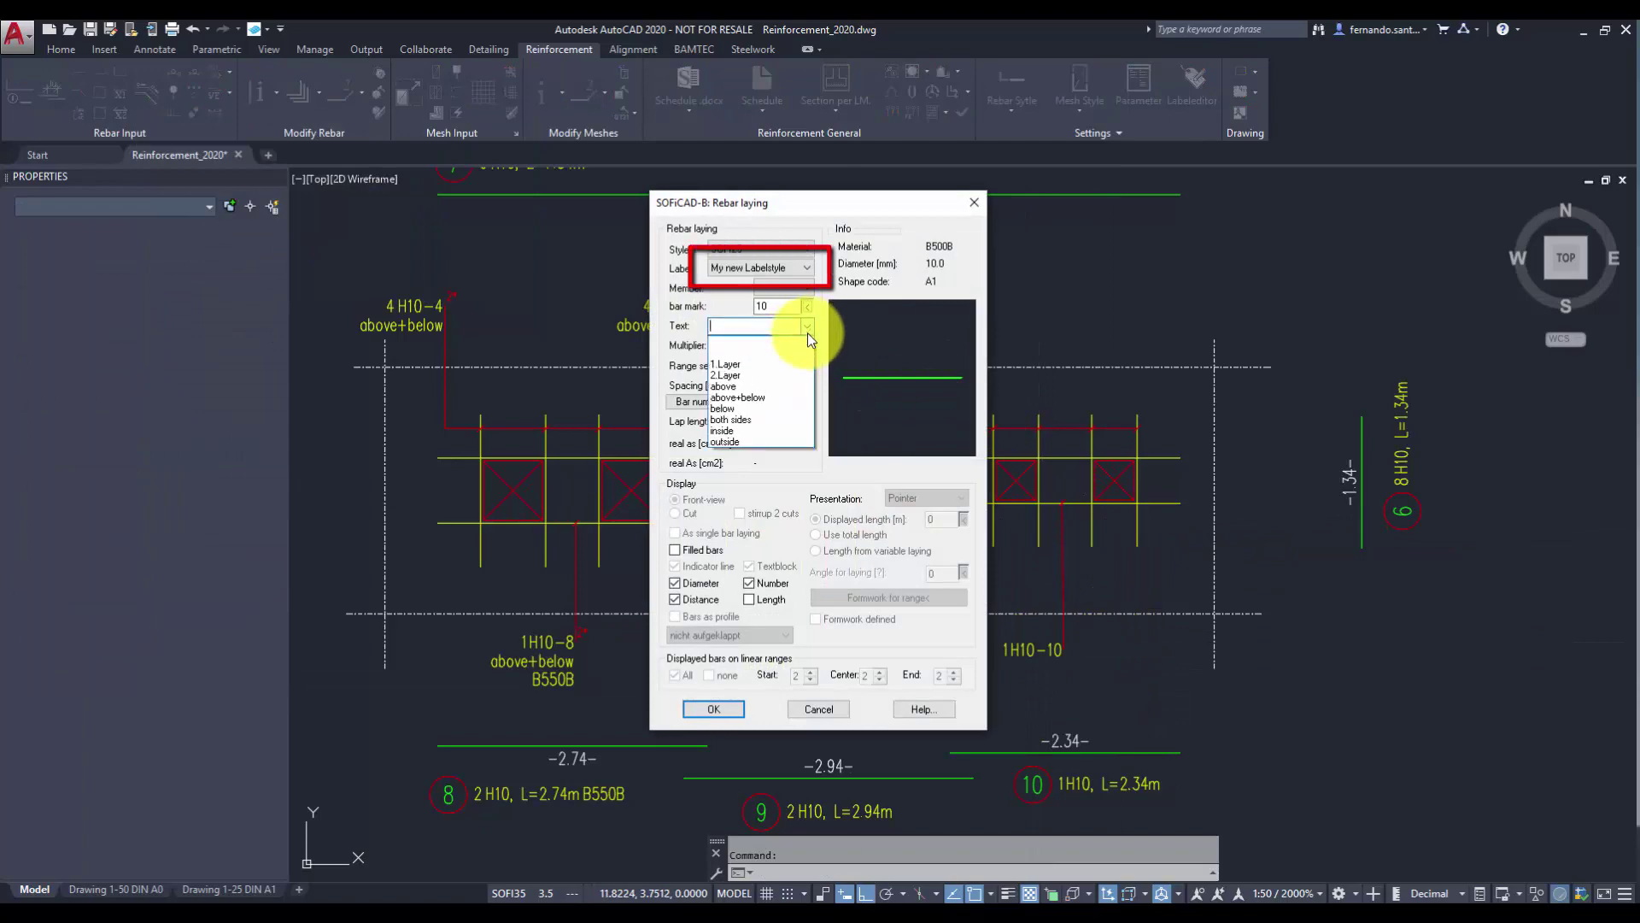
{"action": "left_click", "coordinate": [793, 399]}
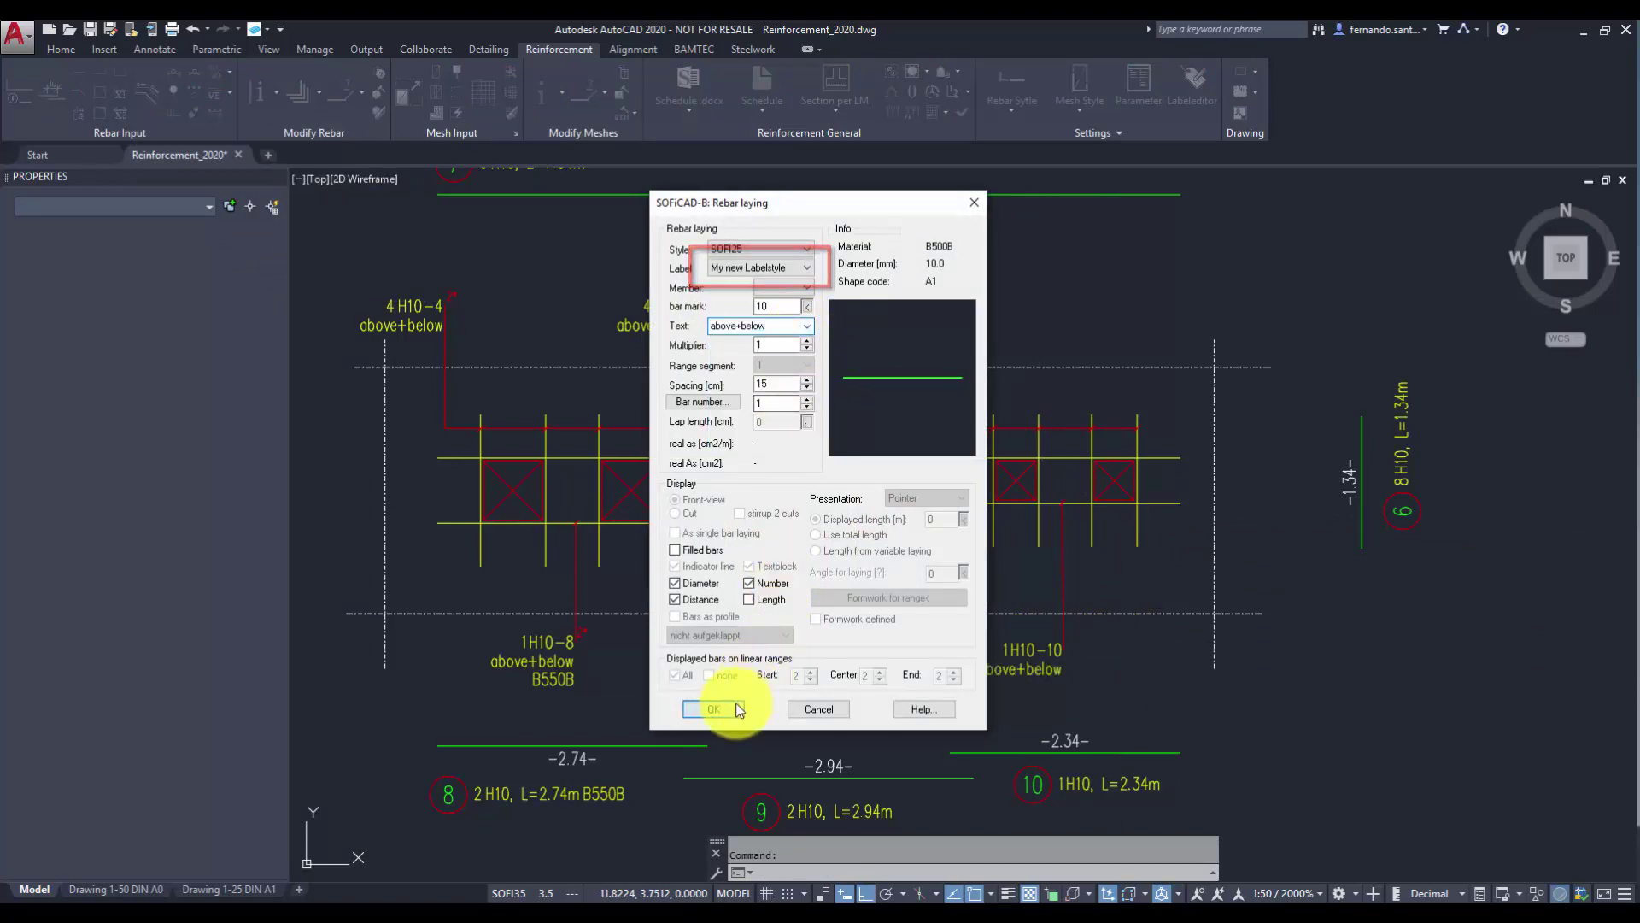
{"action": "left_click", "coordinate": [732, 707]}
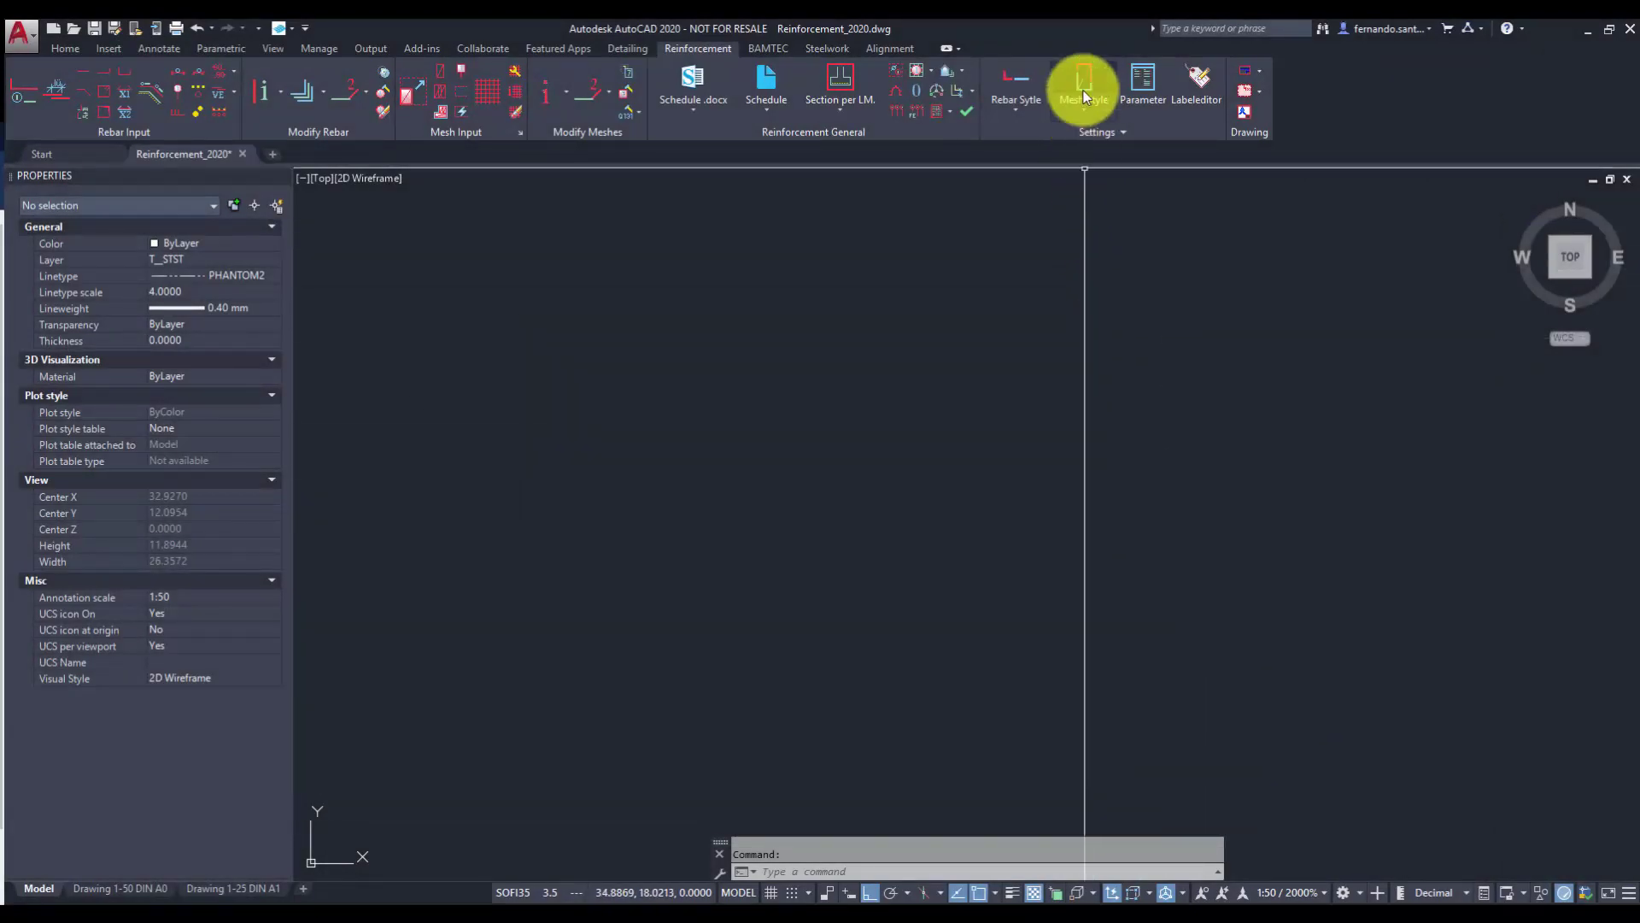
Check the text block styles assigned to the mesh views in the SOFI25 mesh style options
{"action": "left_click", "coordinate": [1083, 90]}
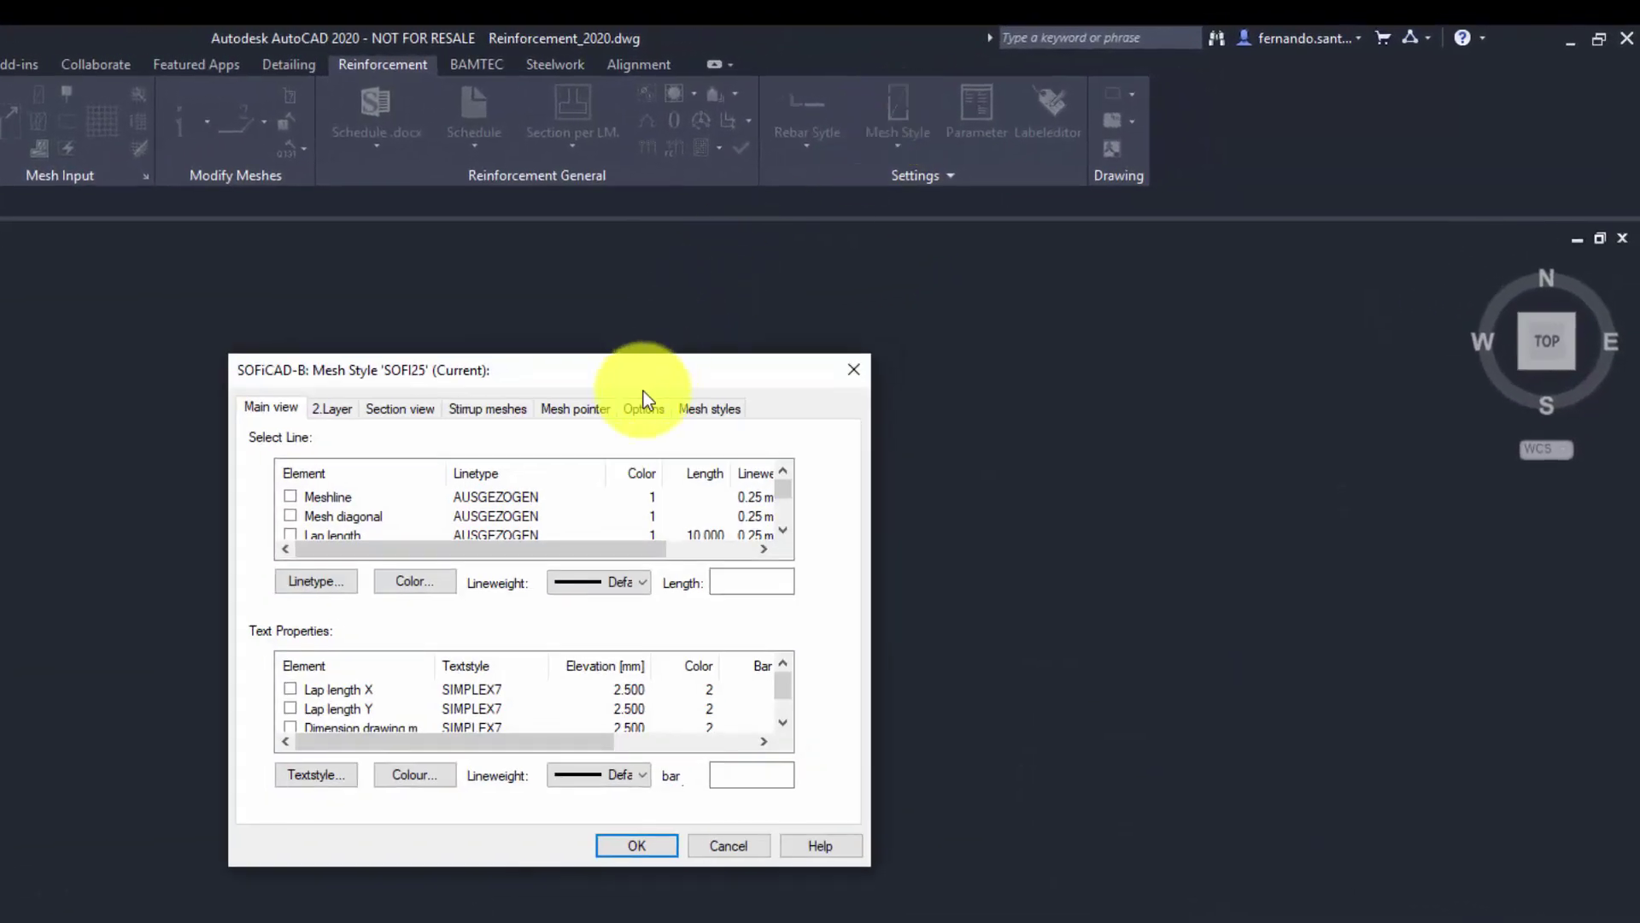
{"action": "left_click", "coordinate": [643, 406]}
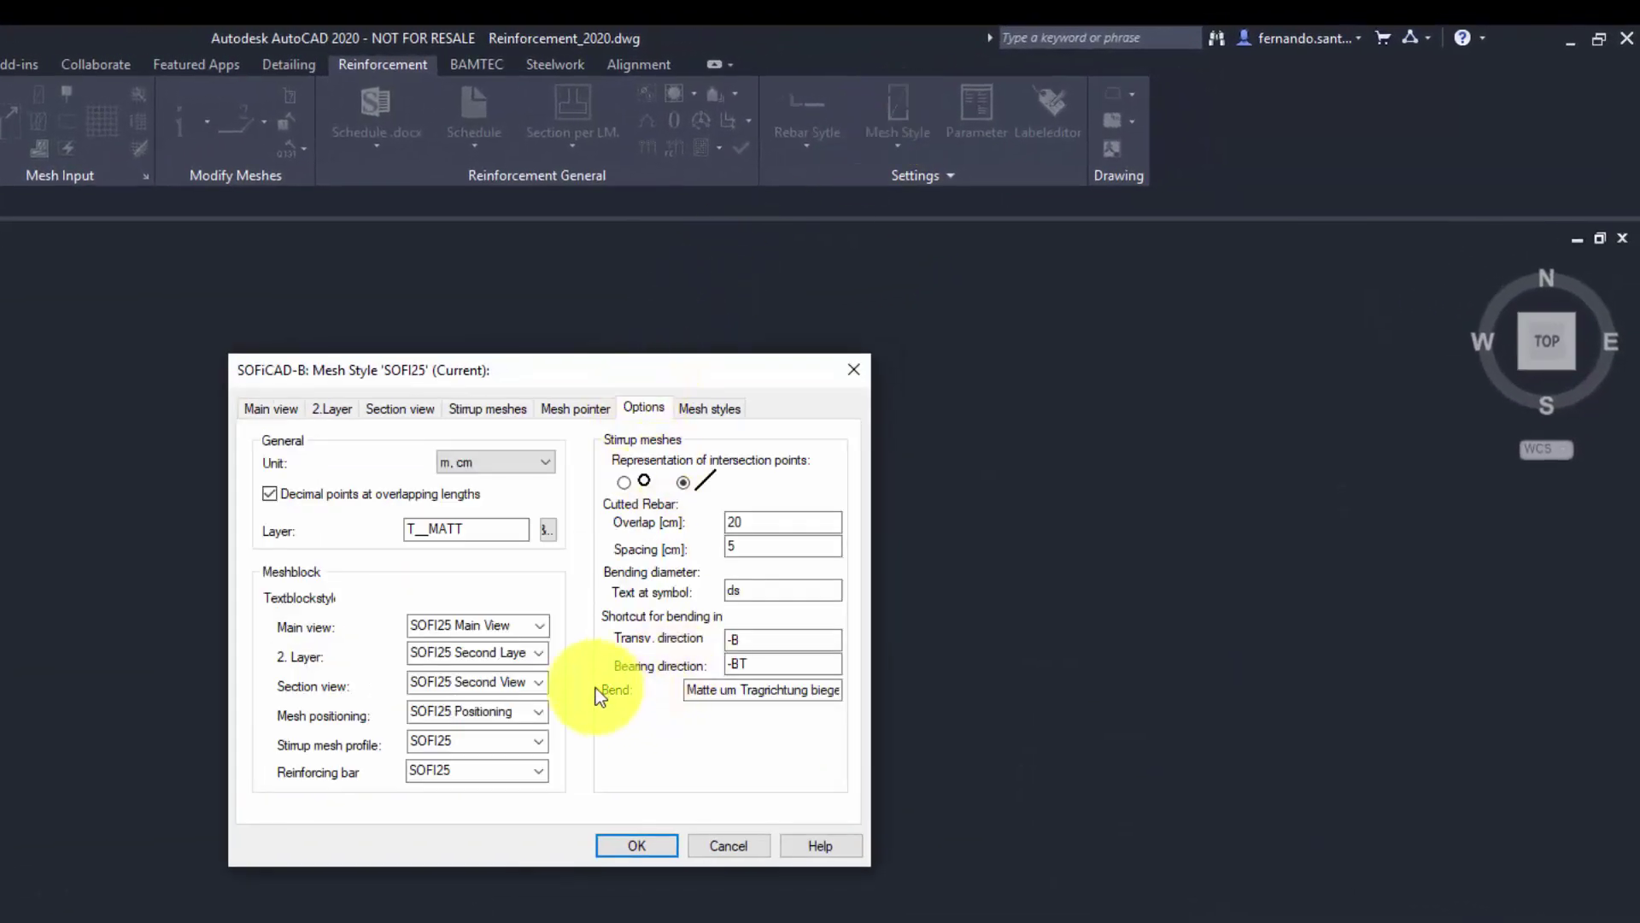
{"action": "left_click", "coordinate": [539, 653]}
{"action": "left_click", "coordinate": [542, 659]}
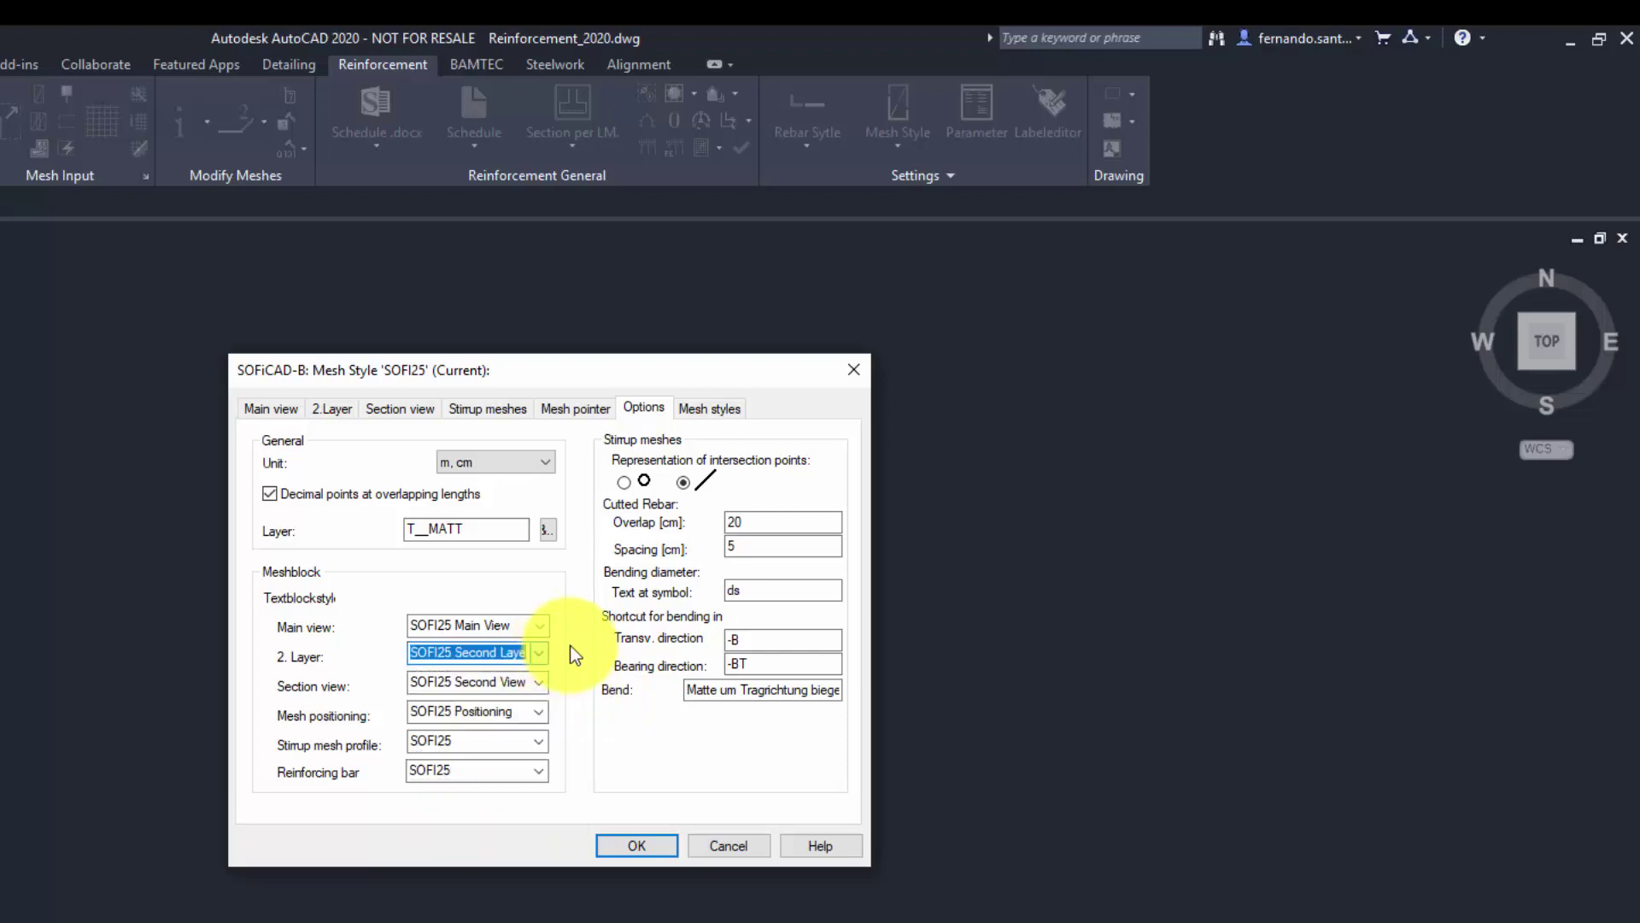
{"action": "left_click", "coordinate": [848, 371]}
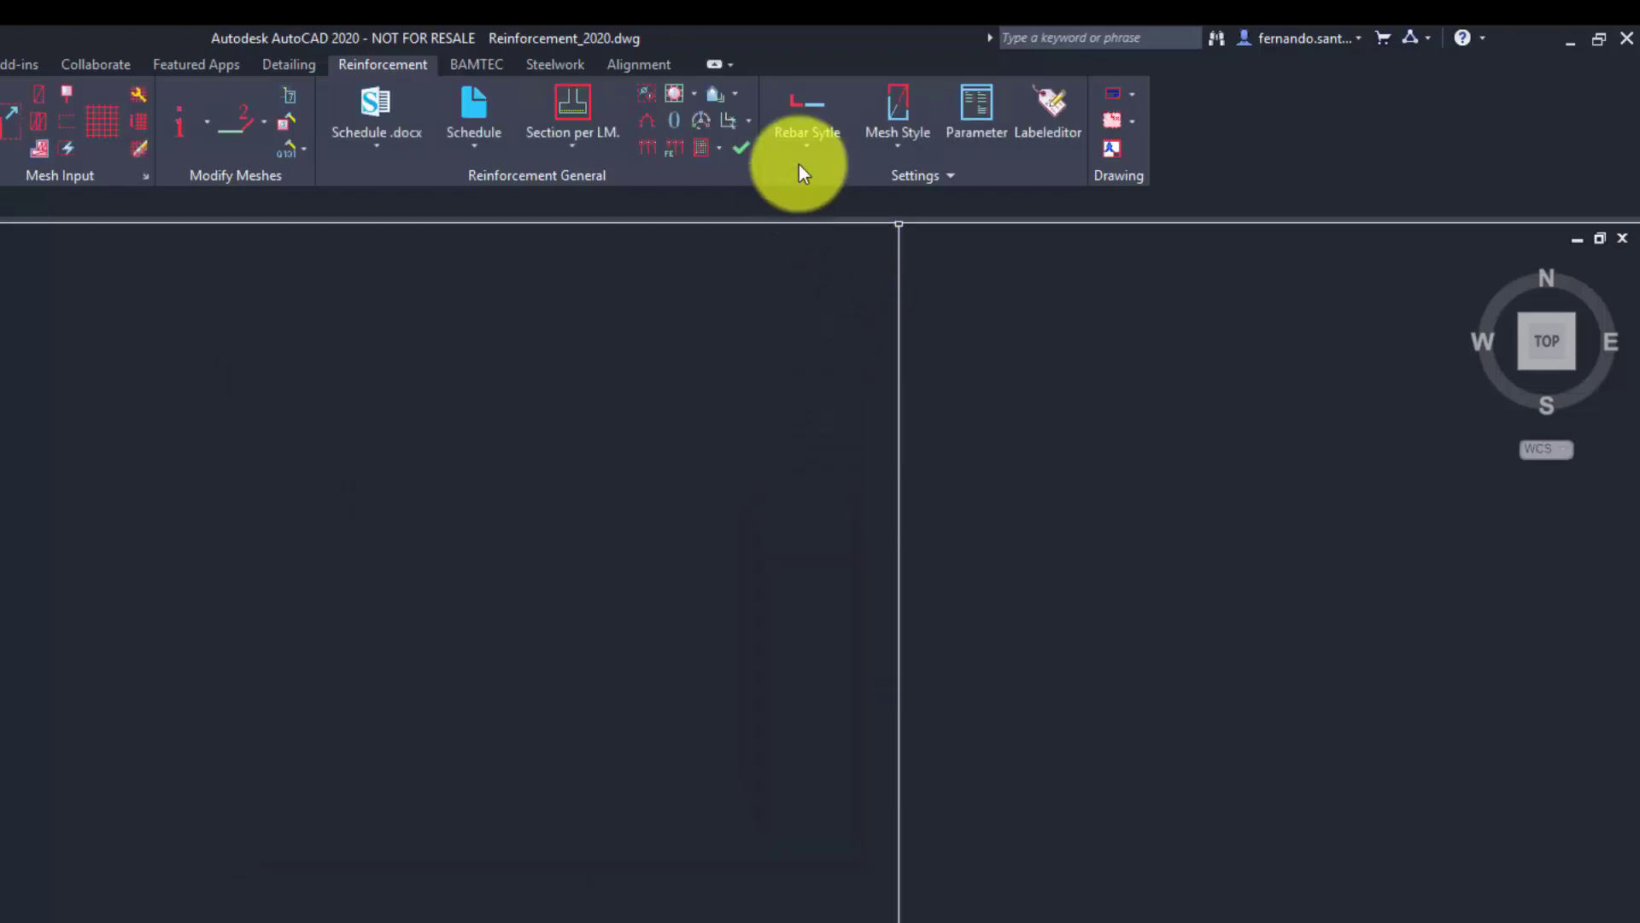
Check the text block styles available for the barmark in the SOFI25 rebar style
{"action": "left_click", "coordinate": [811, 104]}
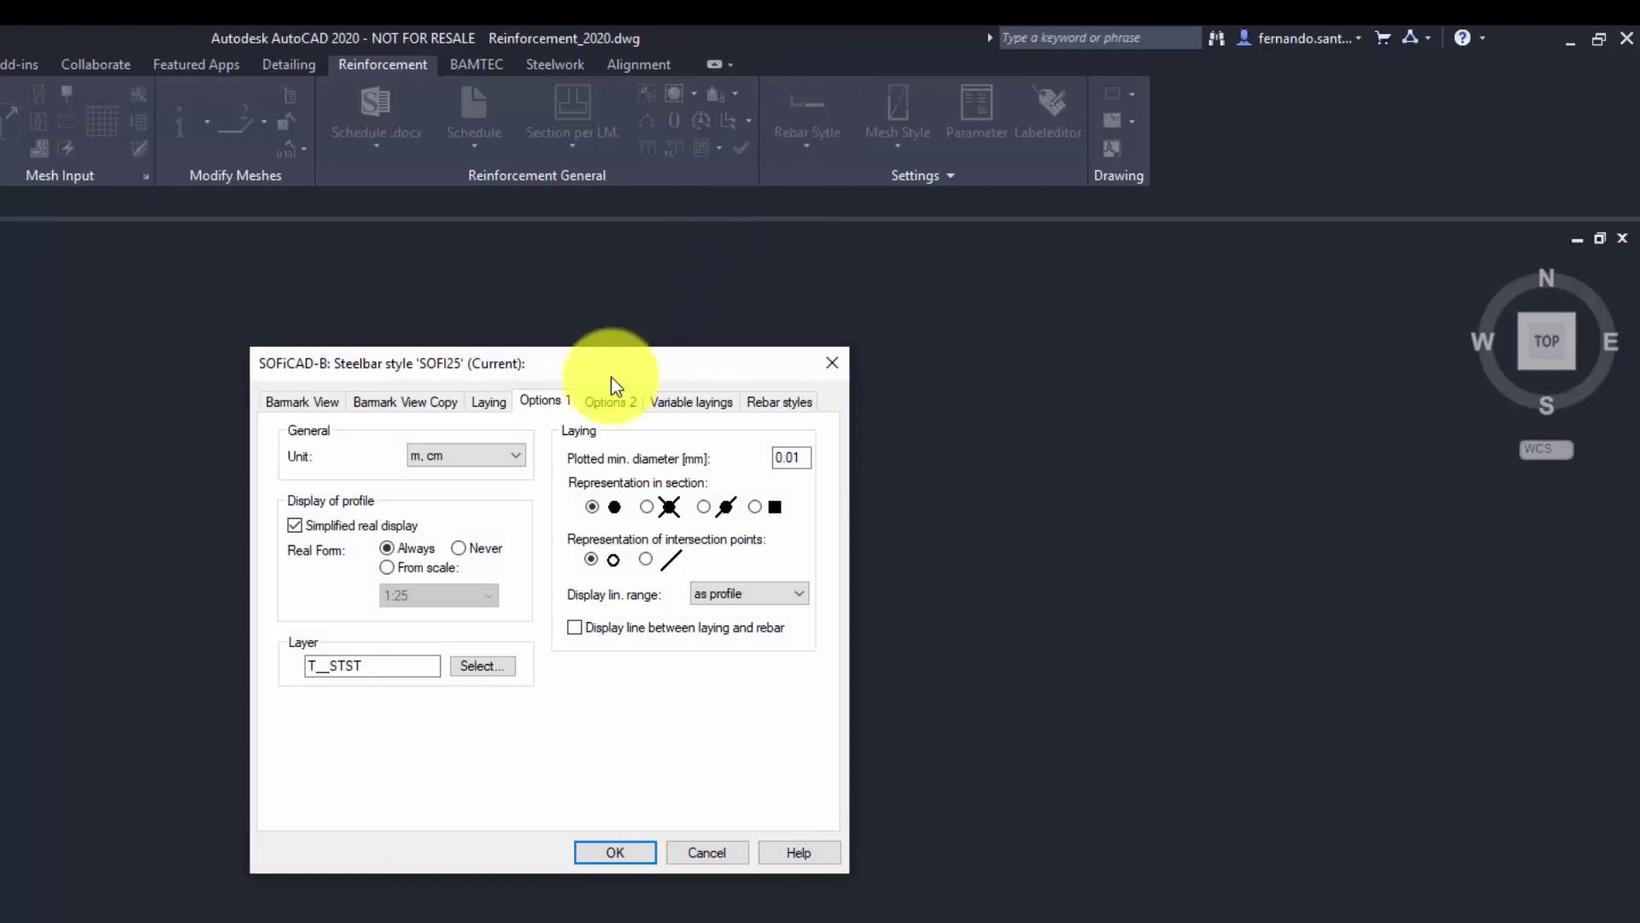
{"action": "left_click", "coordinate": [608, 396]}
{"action": "left_click", "coordinate": [544, 466]}
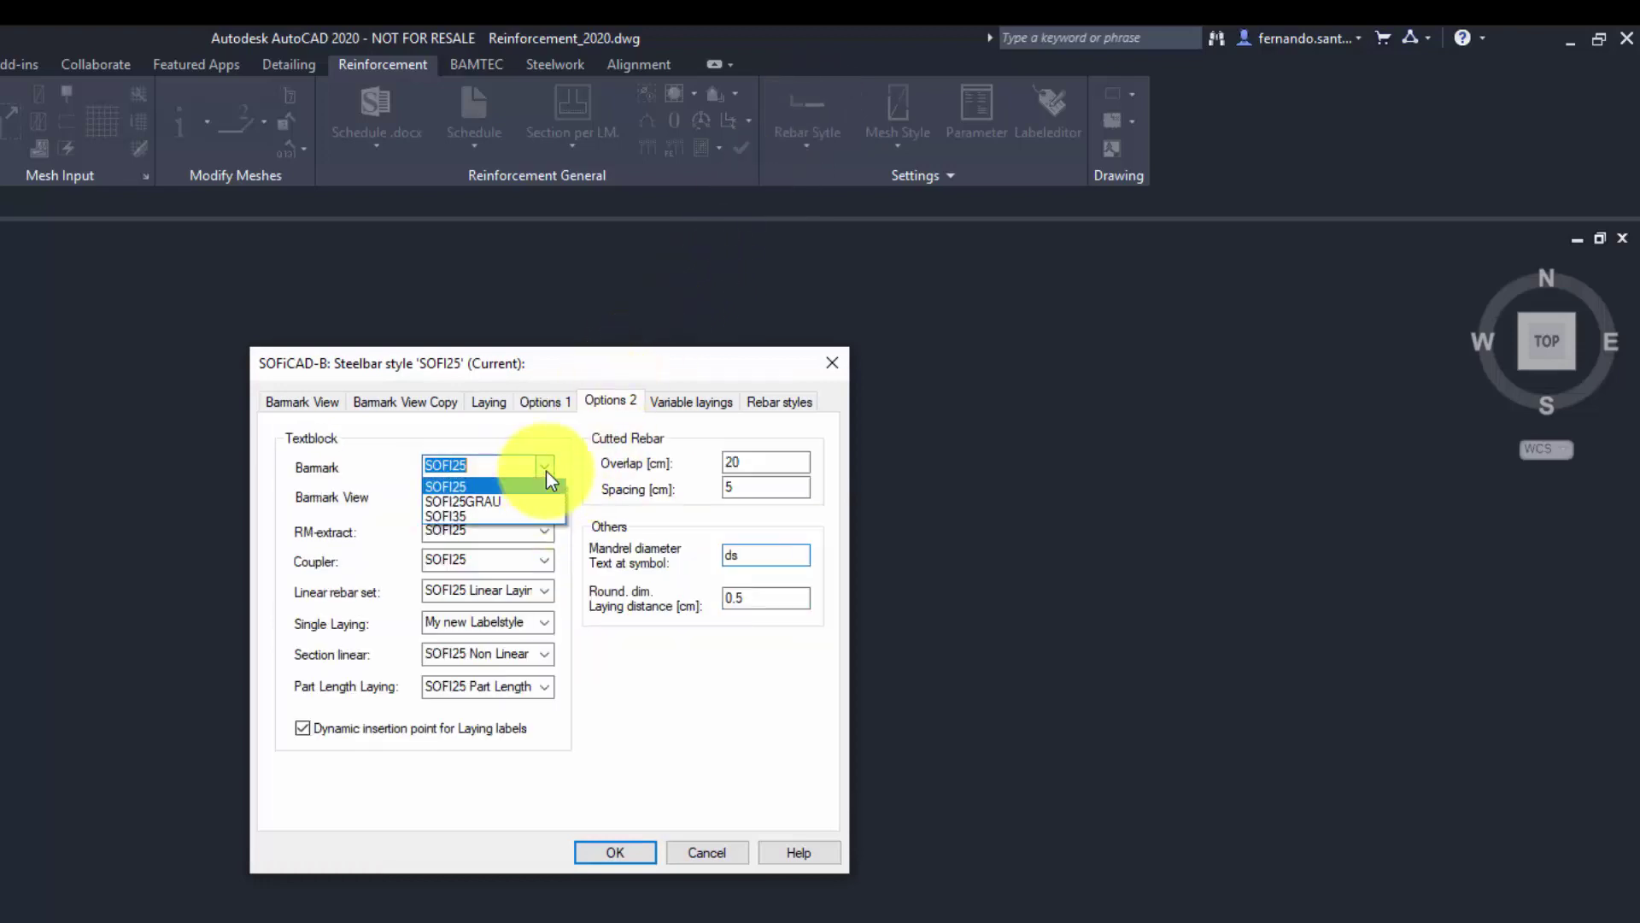
{"action": "left_click", "coordinate": [547, 472]}
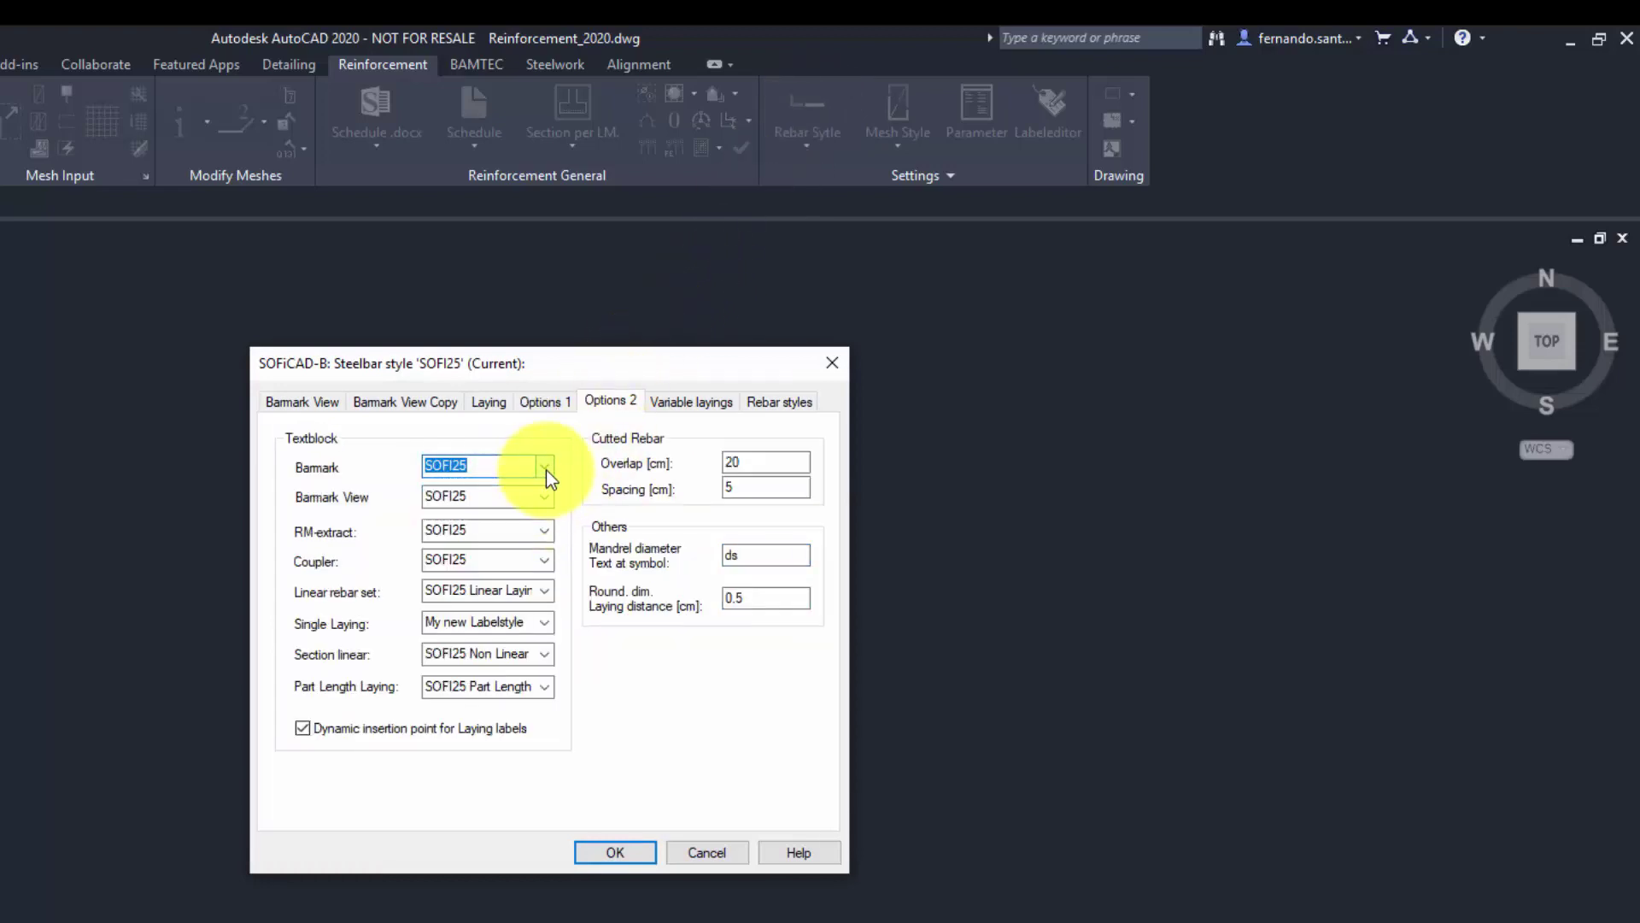
Set SOFI35 as the current rebar style
{"action": "left_click", "coordinate": [778, 407]}
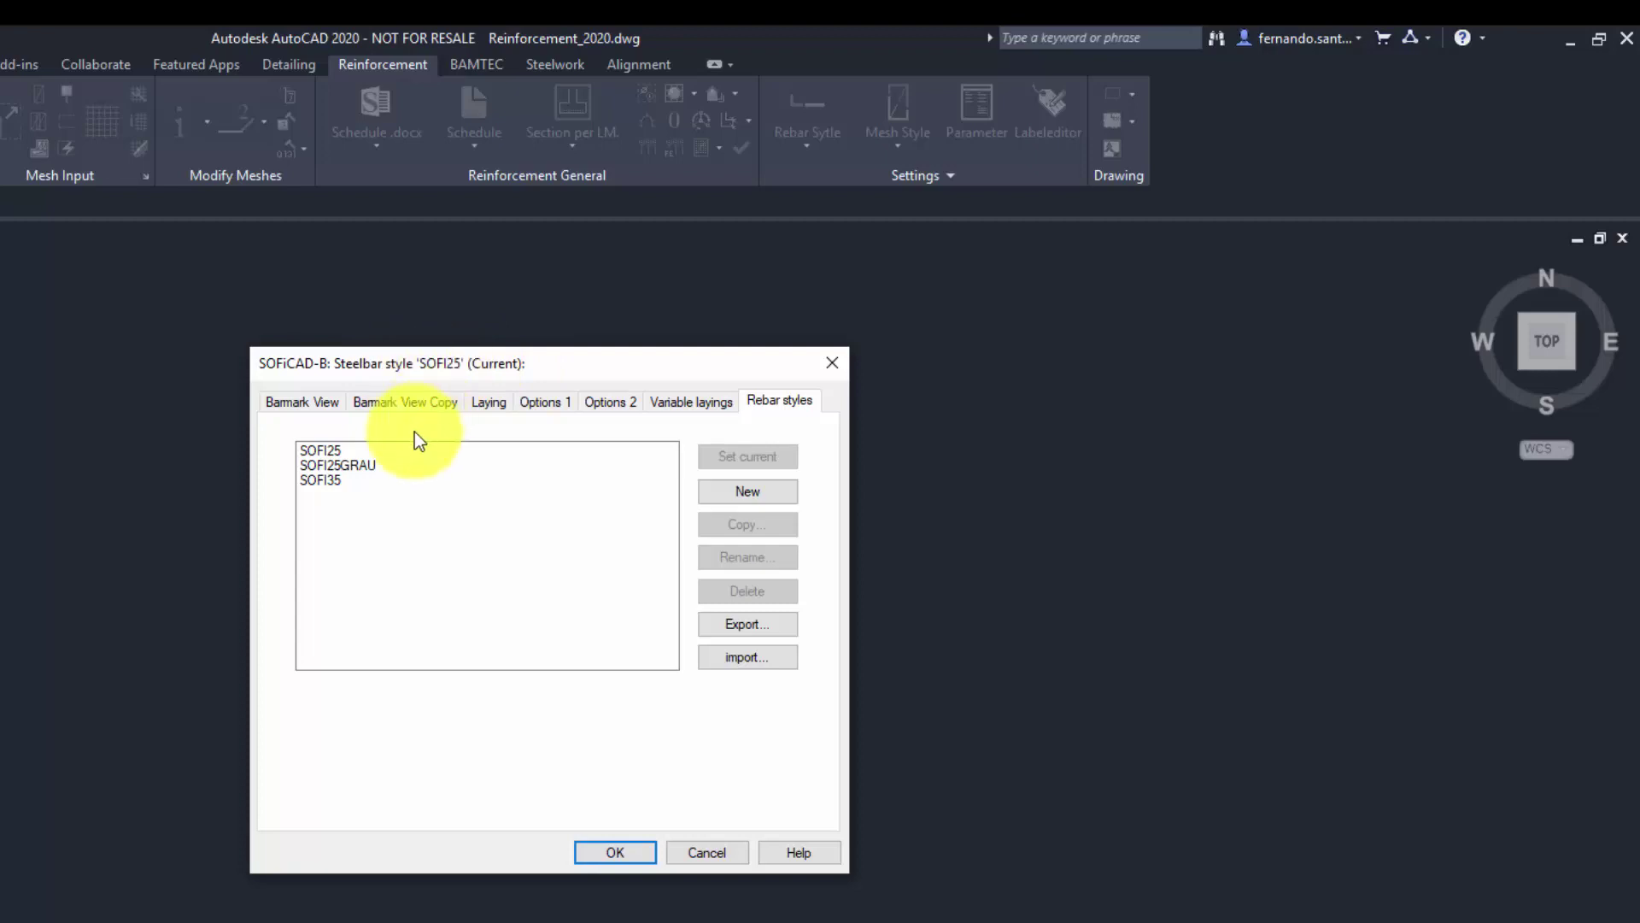
{"action": "left_click", "coordinate": [527, 451]}
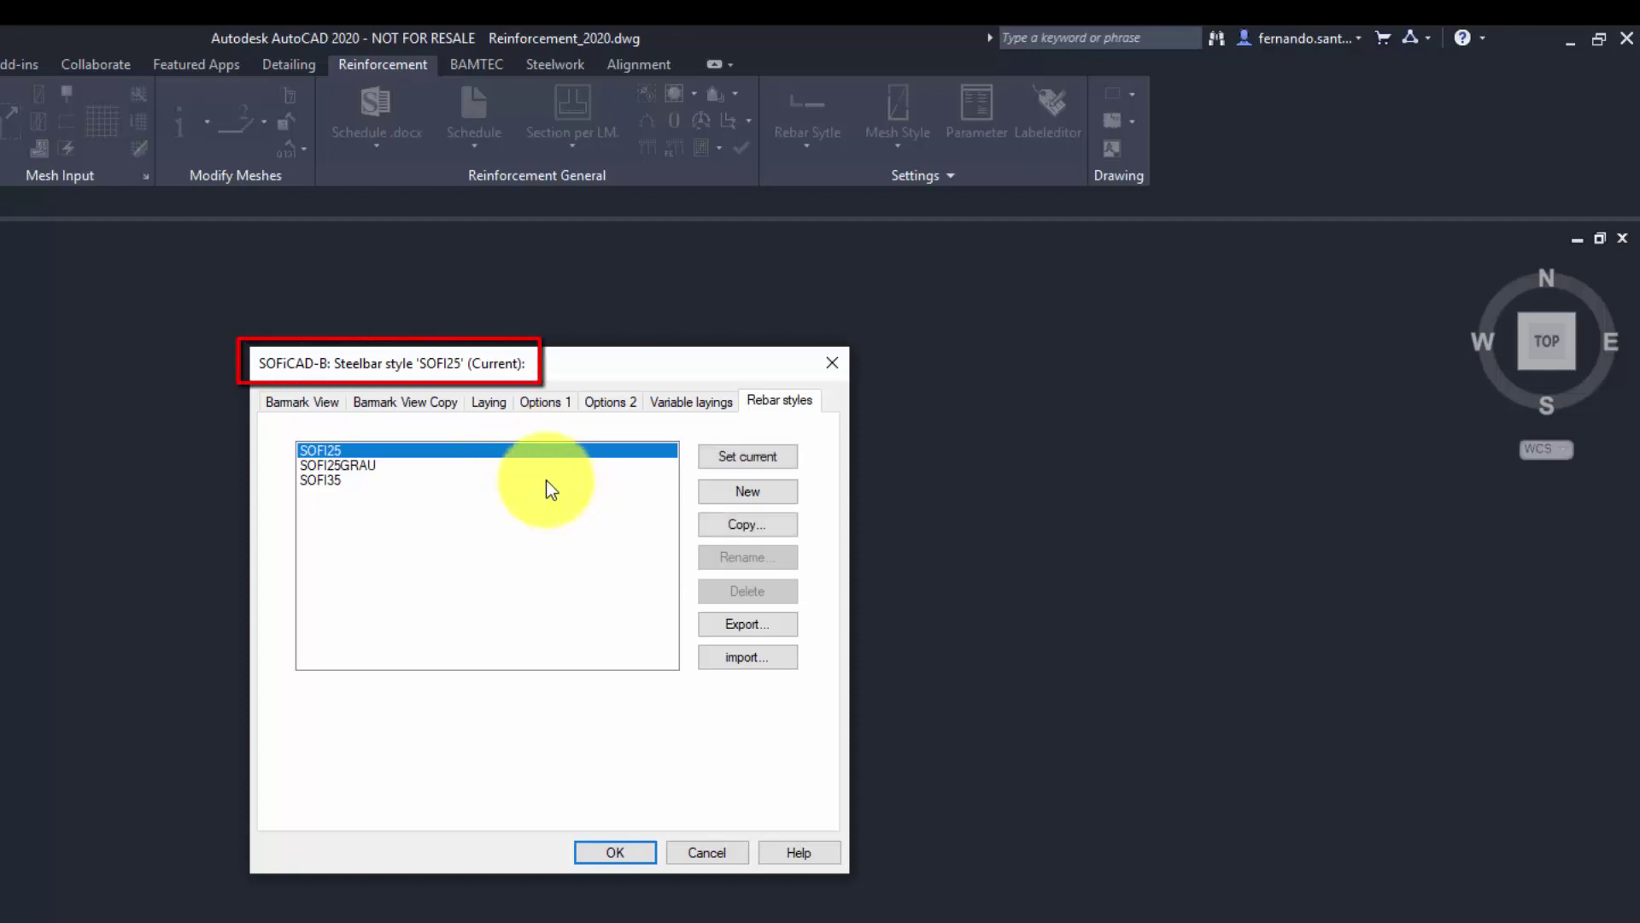
{"action": "left_click", "coordinate": [546, 479]}
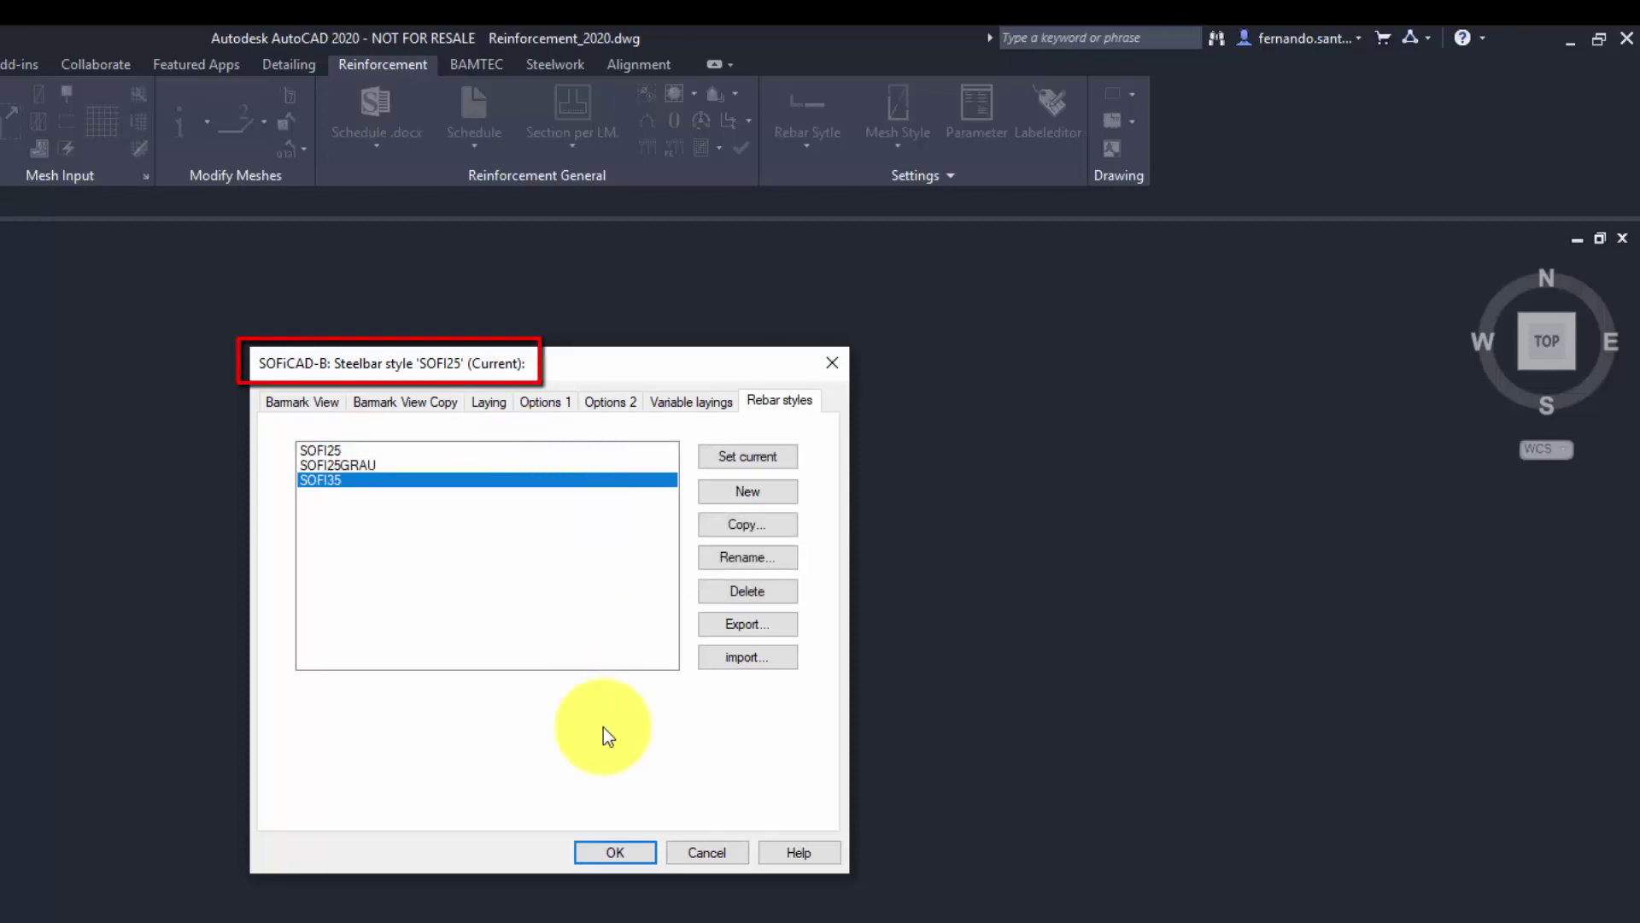
{"action": "left_click", "coordinate": [740, 459]}
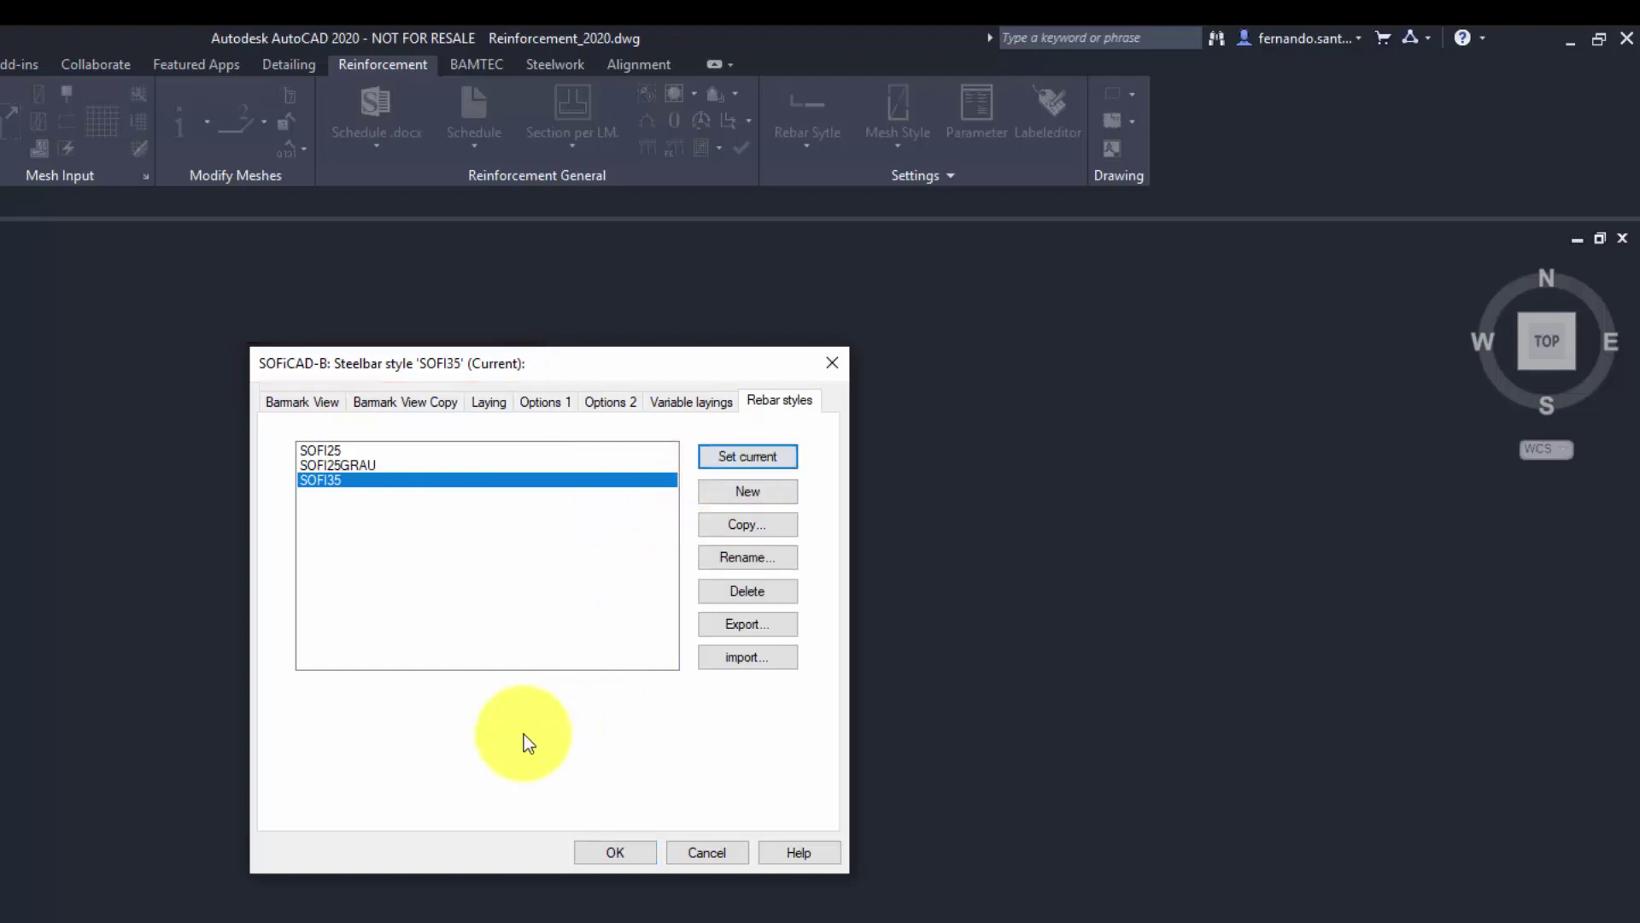
Check the barmark text block options of the SOFI35 rebar style
{"action": "left_click", "coordinate": [610, 401]}
{"action": "left_click", "coordinate": [546, 467]}
{"action": "left_click", "coordinate": [546, 466]}
Make SOFI25 the current rebar style again
{"action": "left_click", "coordinate": [779, 401]}
{"action": "left_click", "coordinate": [542, 450]}
{"action": "left_click", "coordinate": [737, 460]}
Create a new rebar style named Rebar2 and set it as current
{"action": "left_click", "coordinate": [736, 493]}
{"action": "type", "text": "Rebar2"}
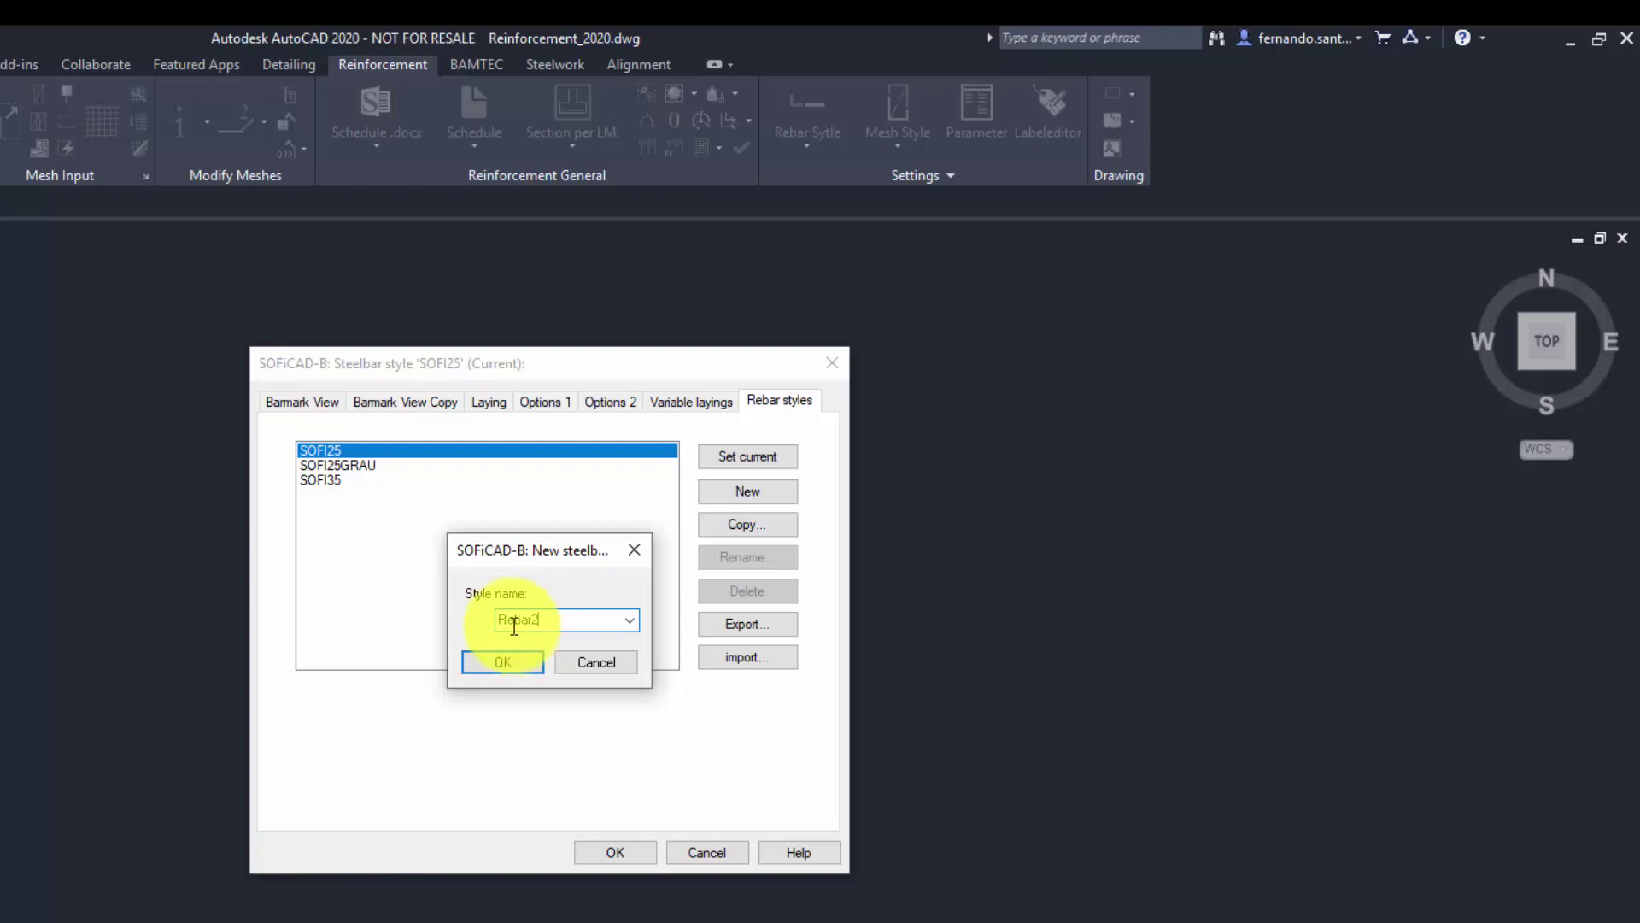
{"action": "left_click", "coordinate": [509, 659]}
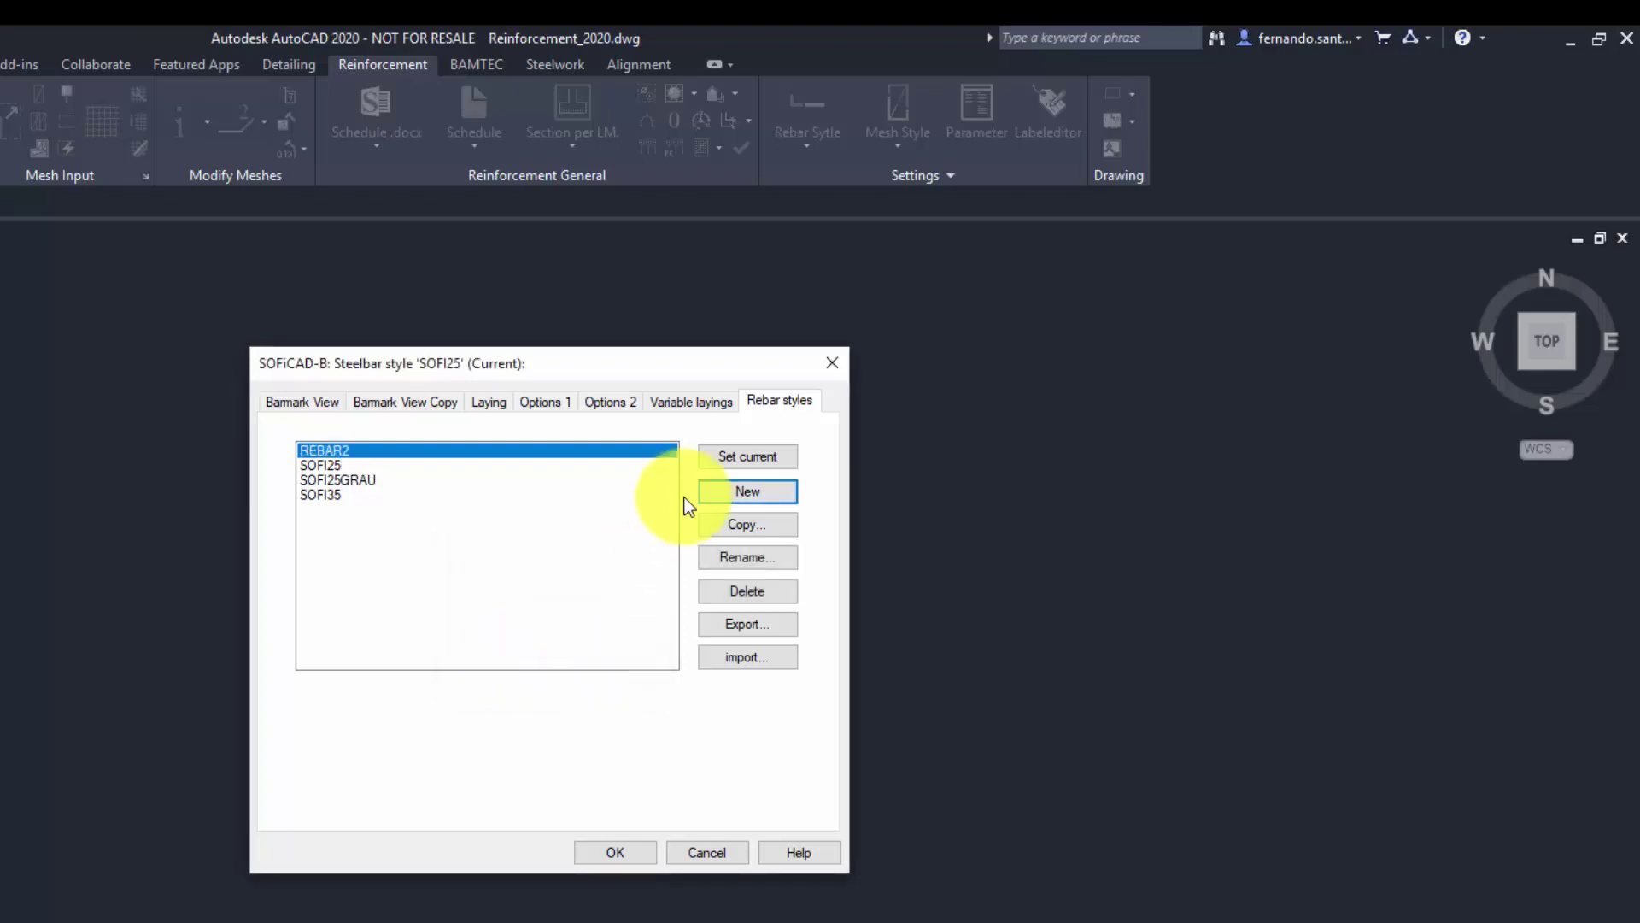
{"action": "left_click", "coordinate": [733, 456]}
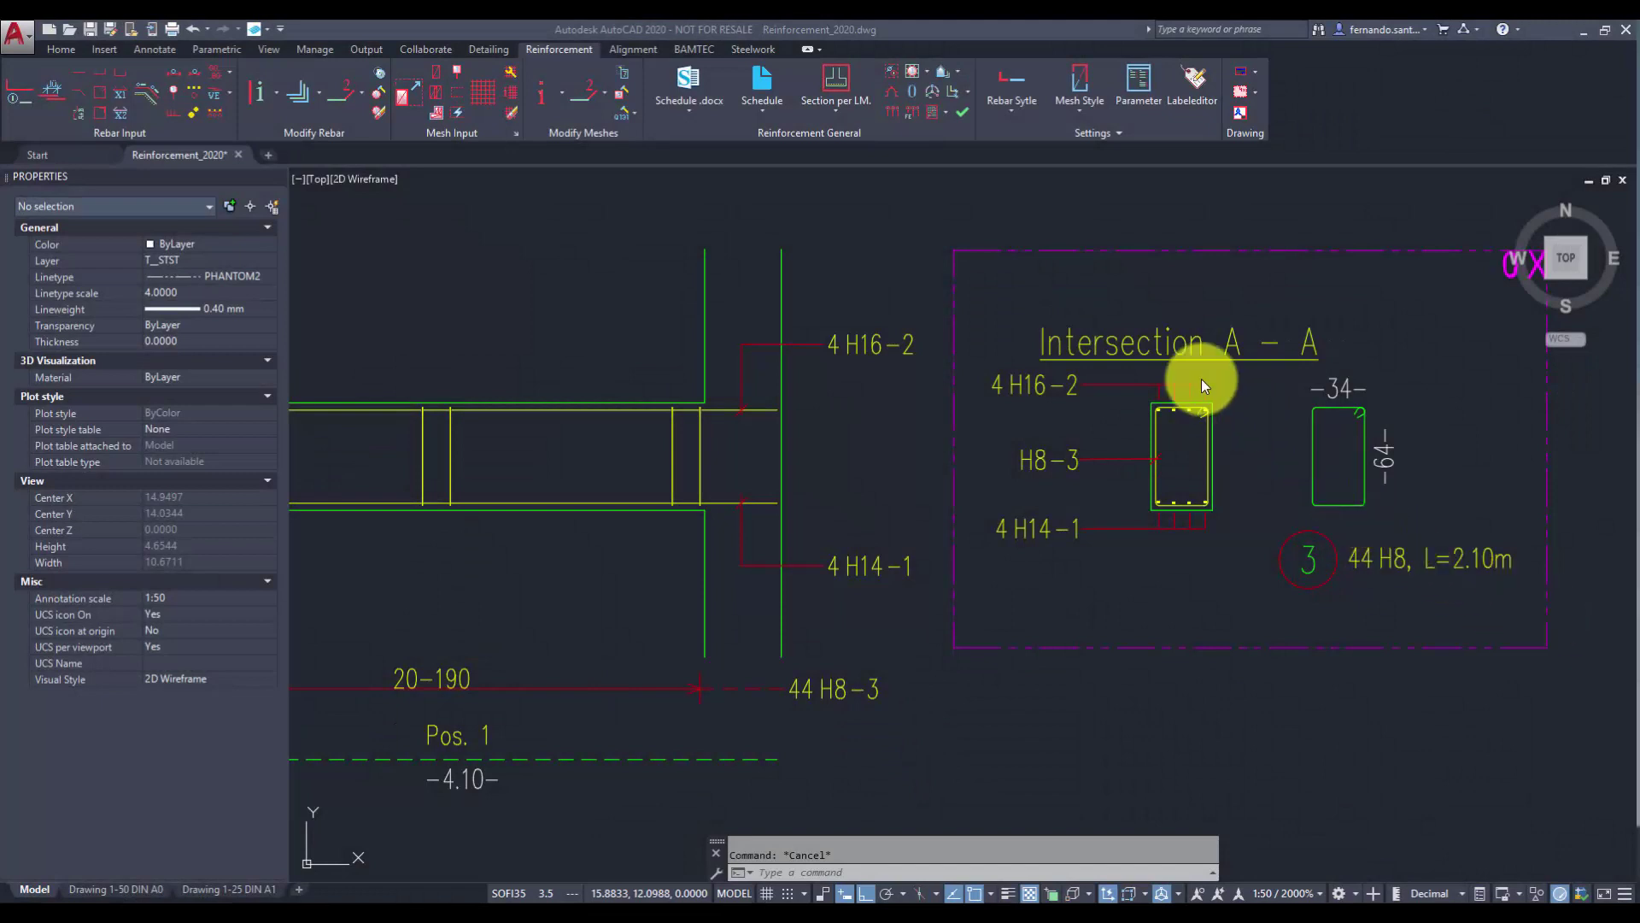
In the SOFI25 rebar style, change the Barmark View line color to index color 30
{"action": "left_click", "coordinate": [1016, 75]}
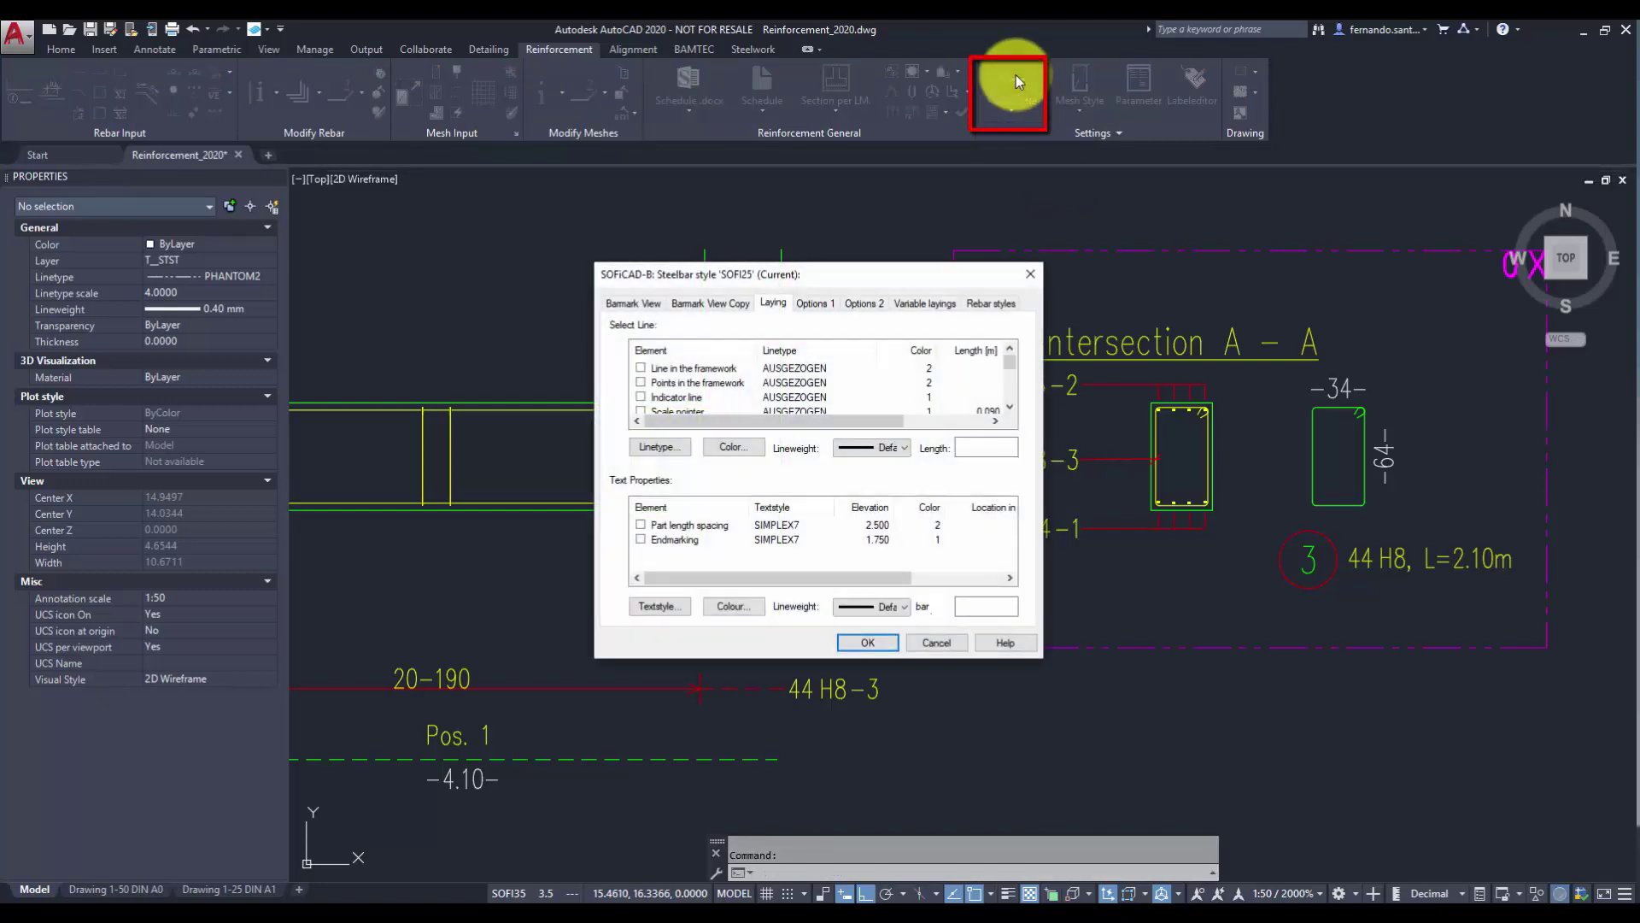
{"action": "left_click", "coordinate": [632, 307]}
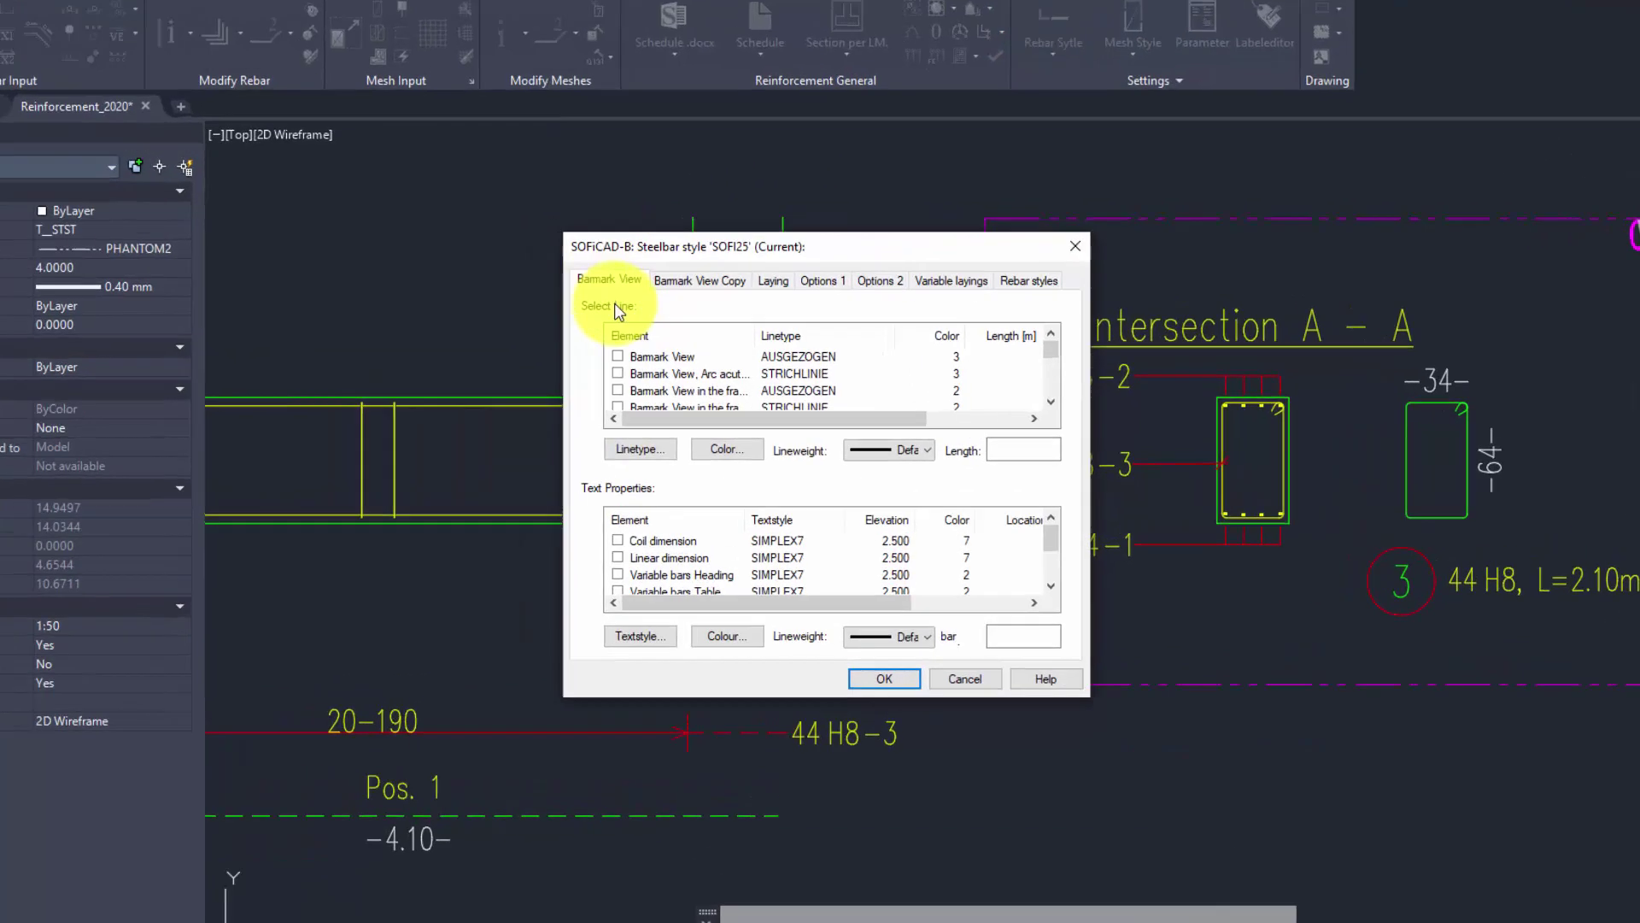
{"action": "left_click", "coordinate": [617, 356]}
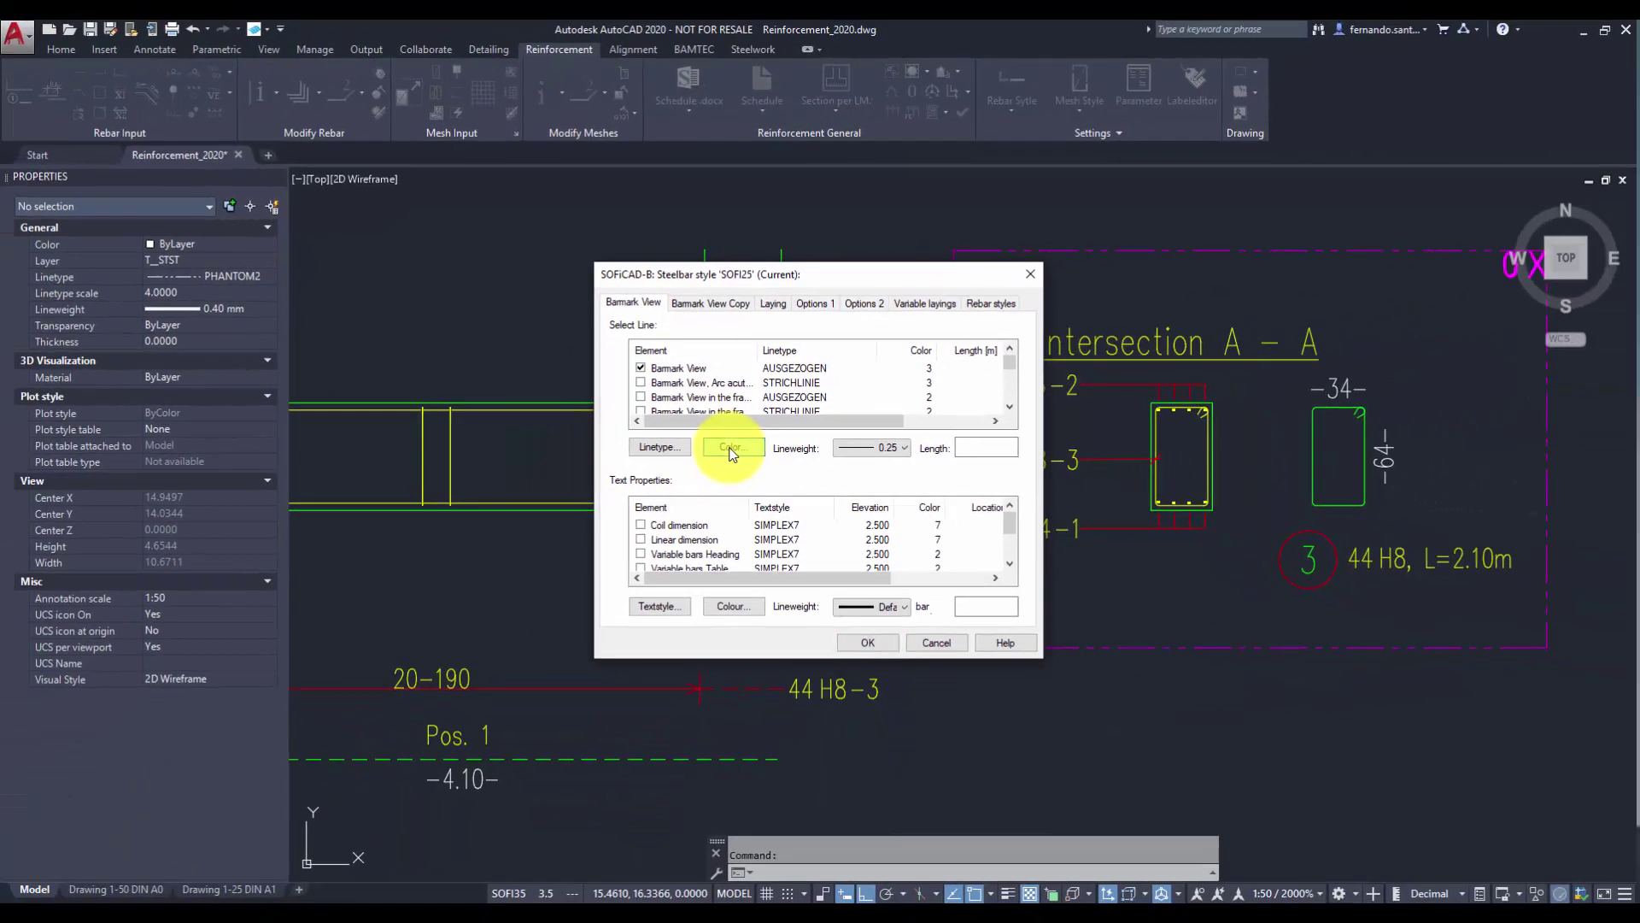
{"action": "left_click", "coordinate": [709, 453]}
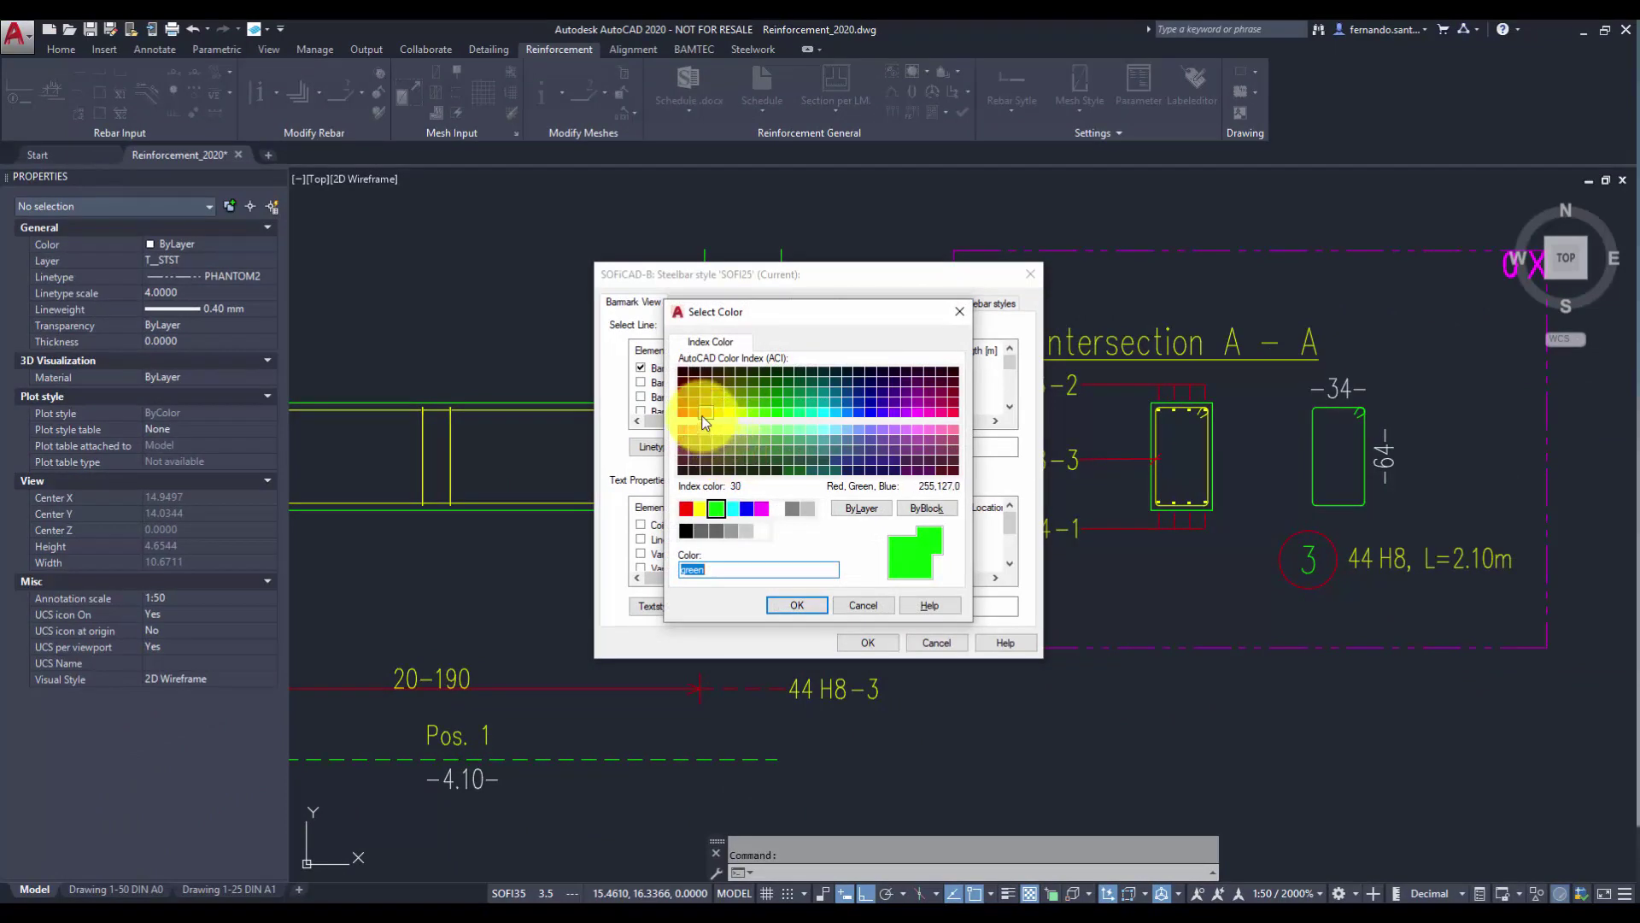
{"action": "left_click", "coordinate": [705, 411]}
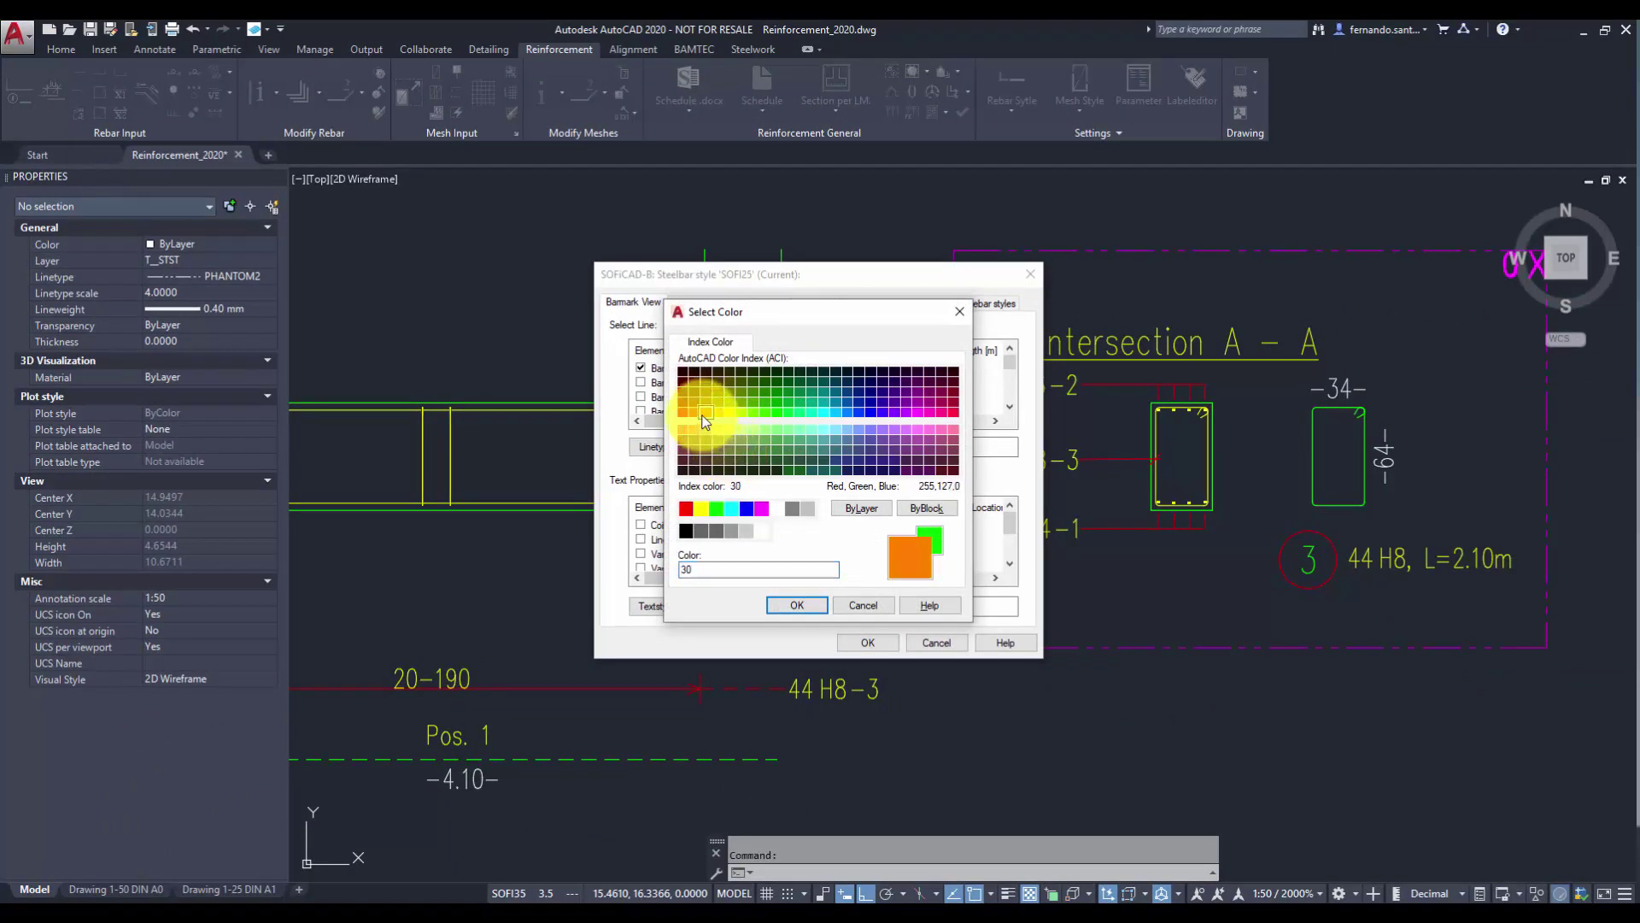
{"action": "left_click", "coordinate": [796, 605]}
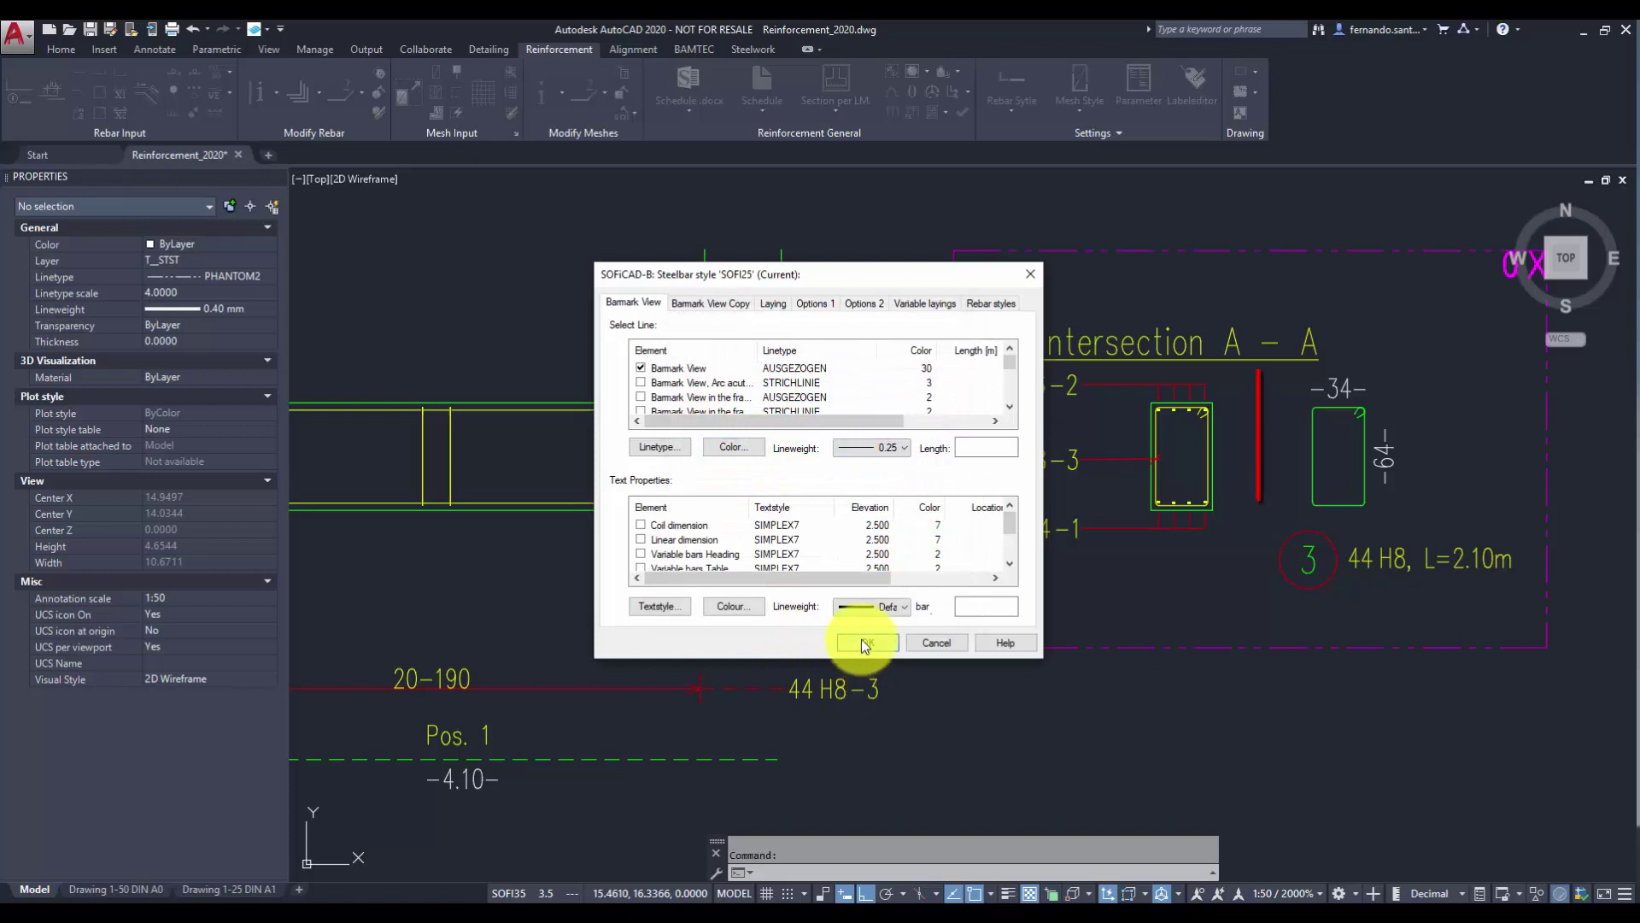
{"action": "left_click", "coordinate": [868, 643]}
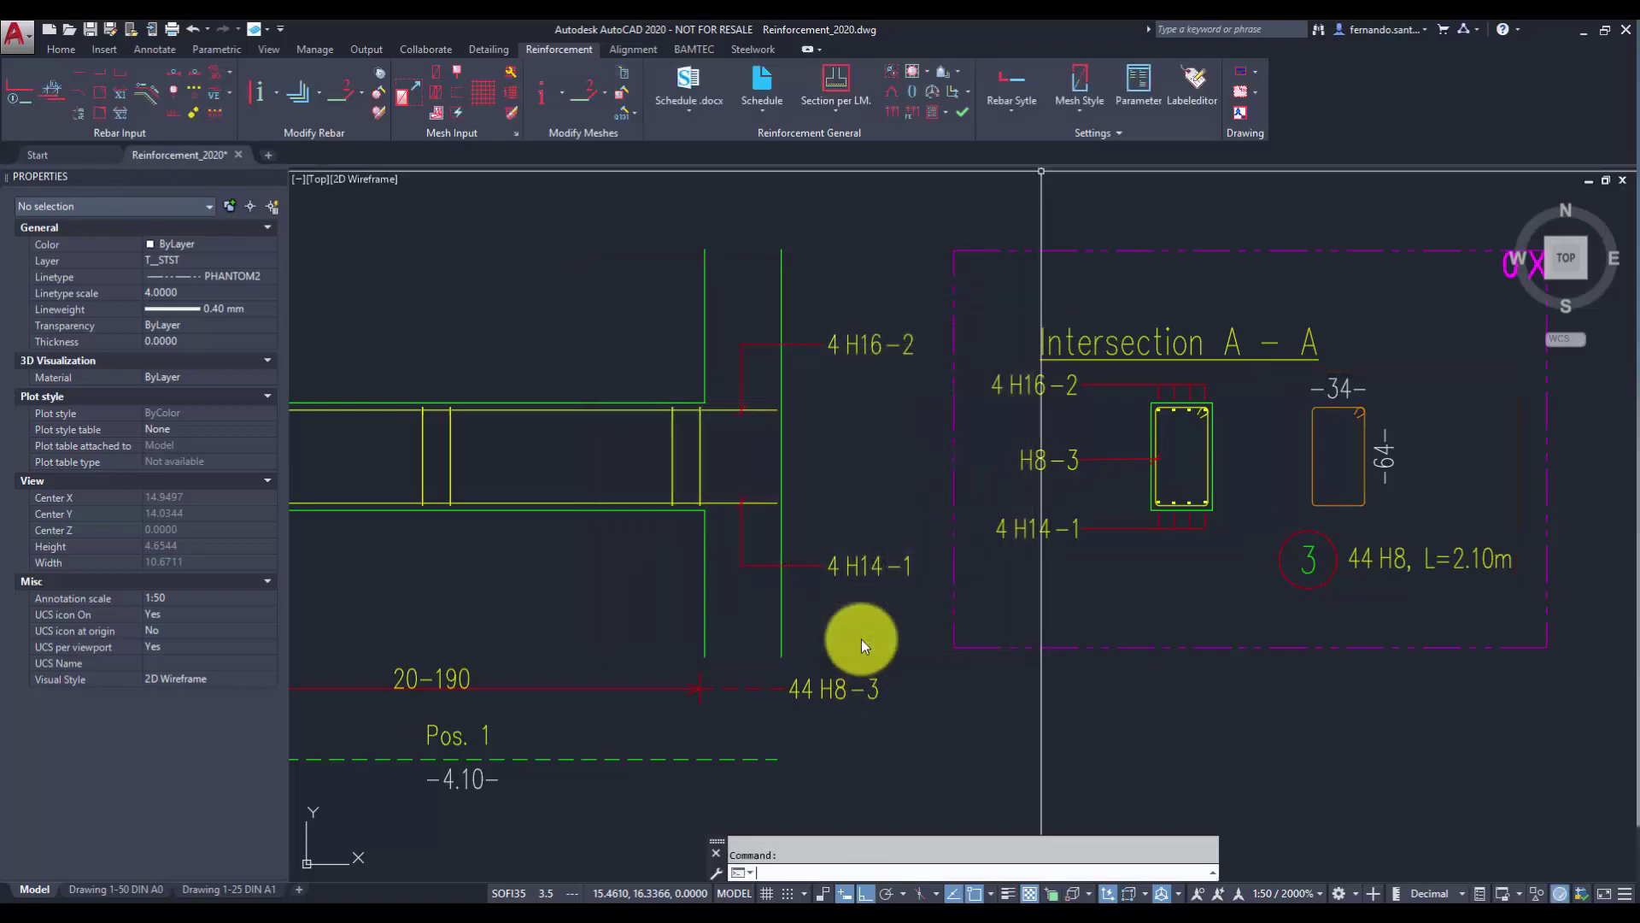
Set the plotted minimum diameter for layings in the SOFI25 rebar style to 0.01 mm
{"action": "left_click", "coordinate": [1008, 75]}
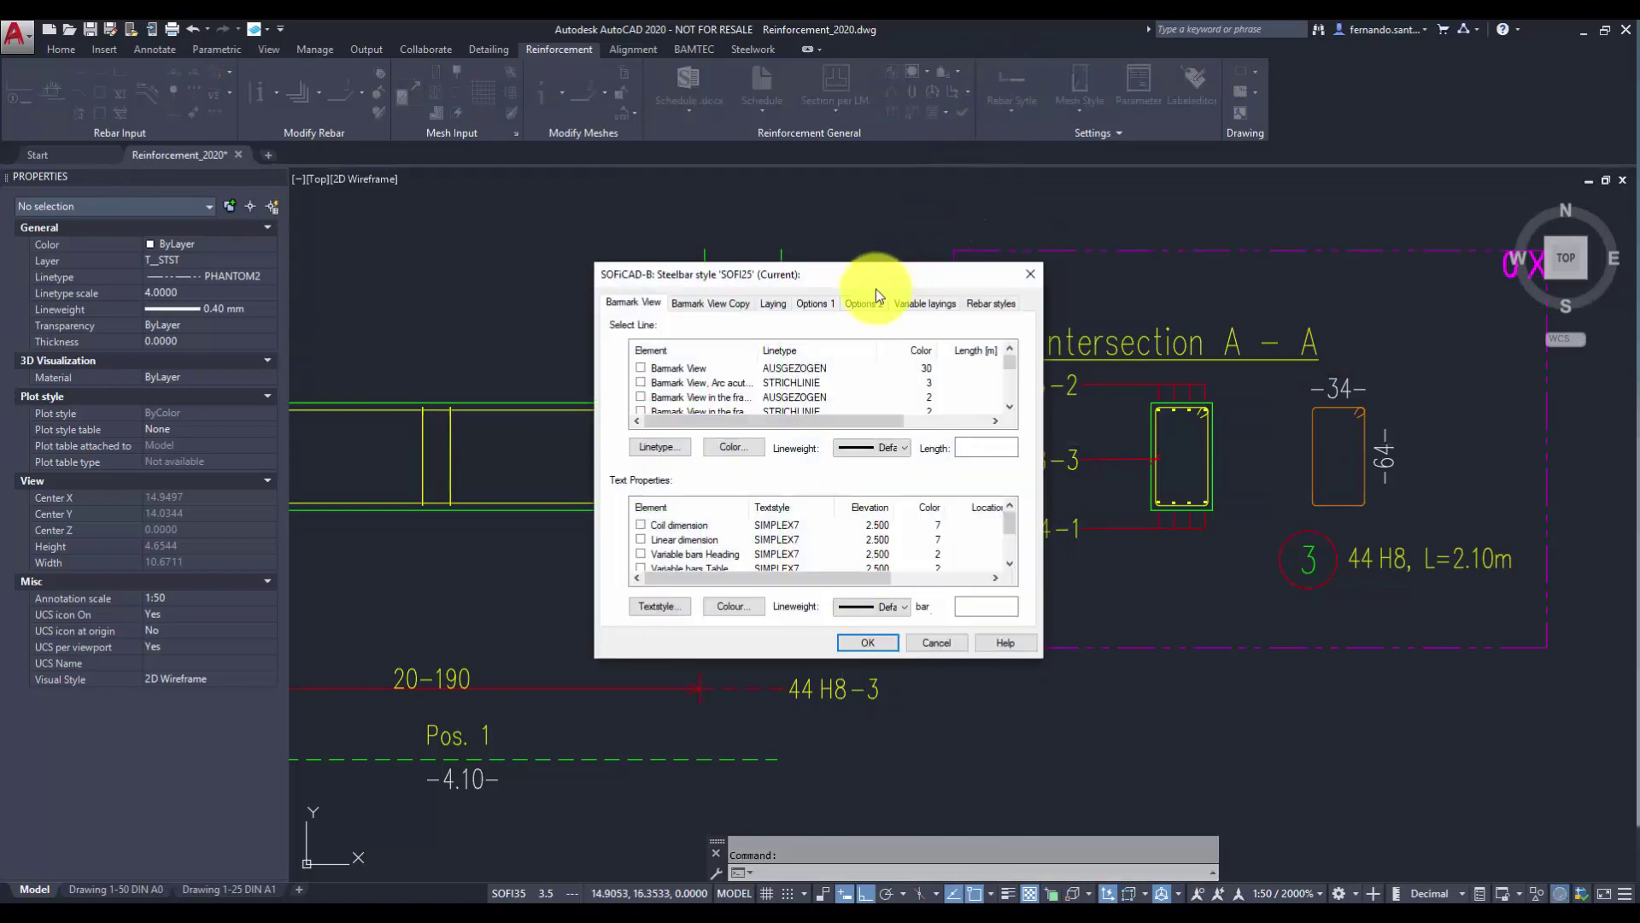
{"action": "left_click", "coordinate": [827, 303]}
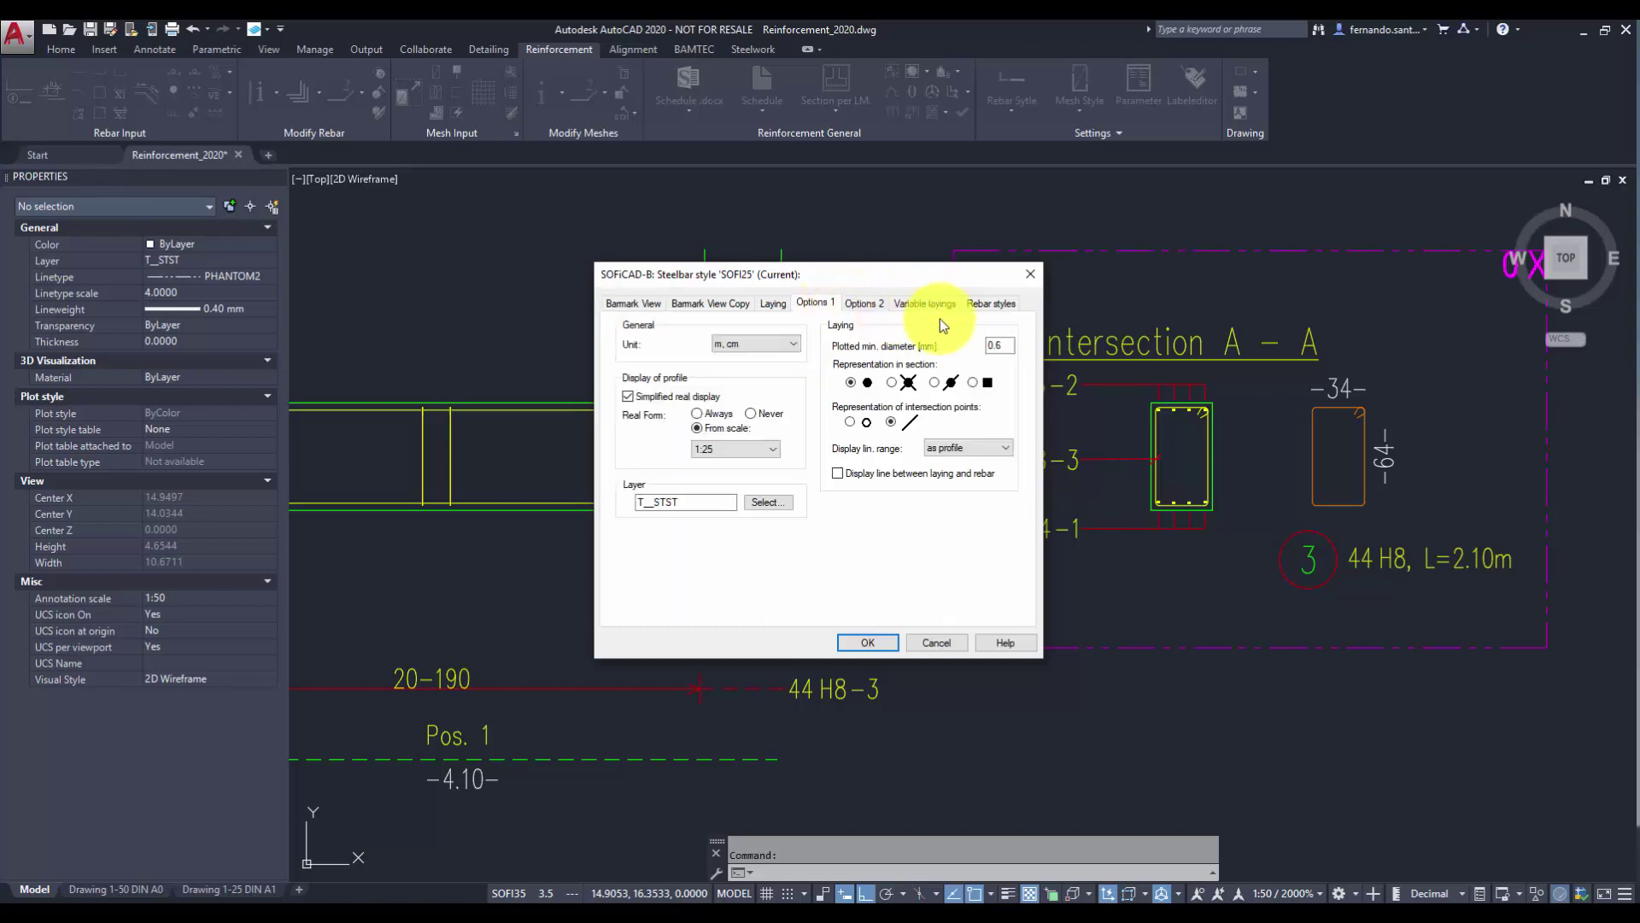
{"action": "double_click", "coordinate": [994, 346]}
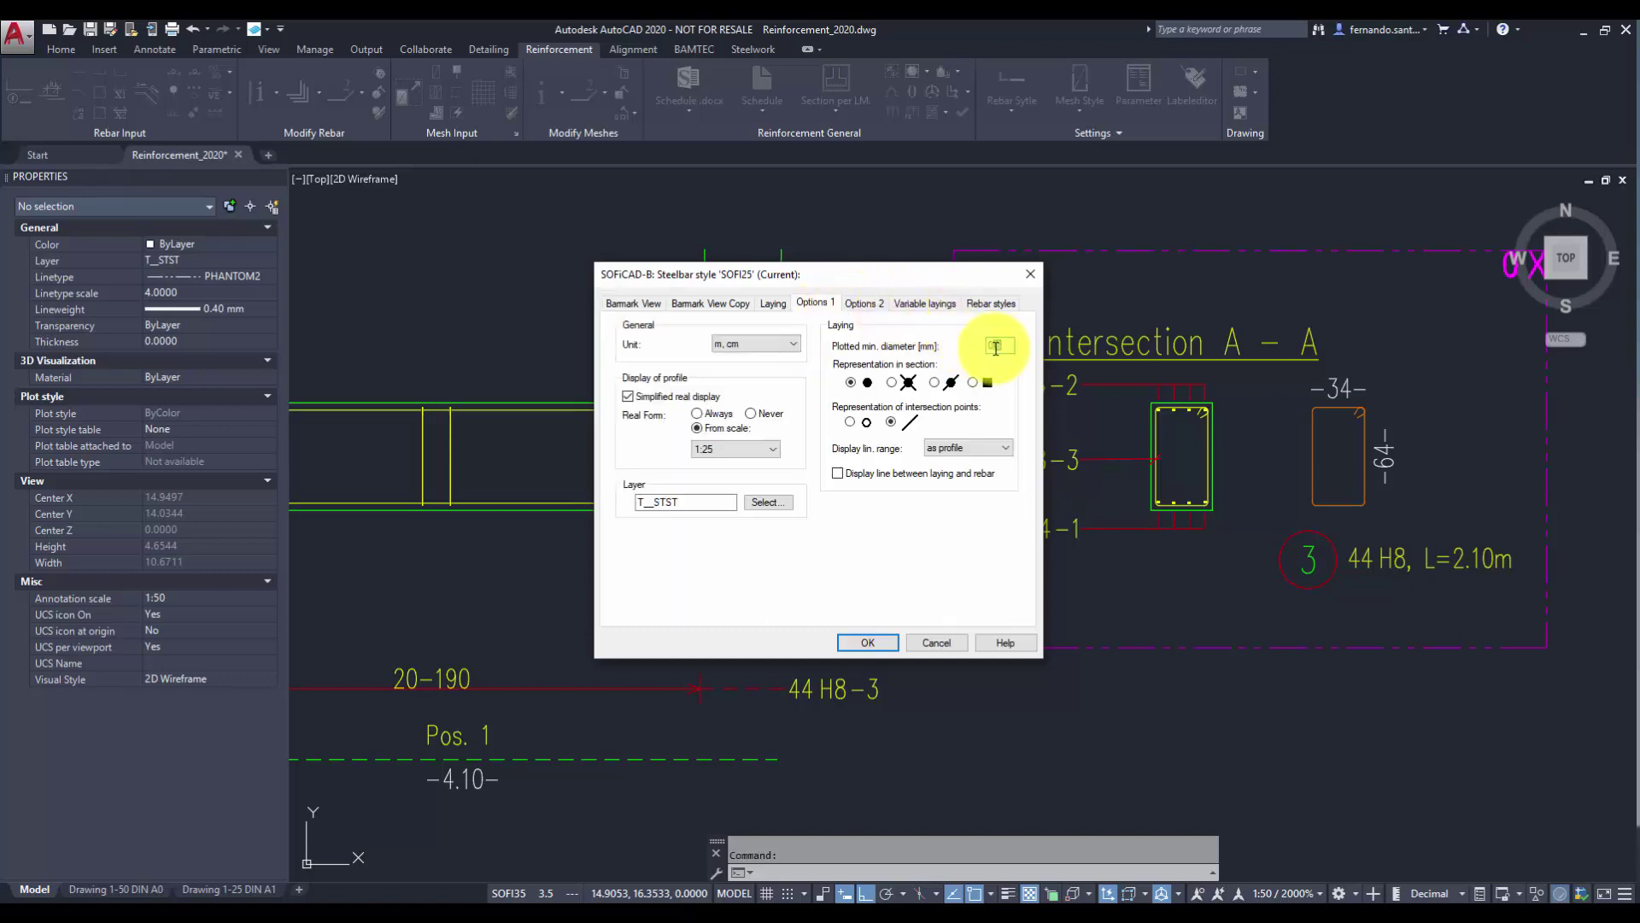
{"action": "type", "text": "0.5"}
{"action": "left_click", "coordinate": [878, 649]}
Set the real form display of rebar profiles in the SOFI25 style to Always
{"action": "scroll", "coordinate": [1192, 564], "scroll_direction": "up", "scroll_amount": 4}
{"action": "middle_click_drag", "start_coordinate": [1159, 523], "coordinate": [1124, 551]}
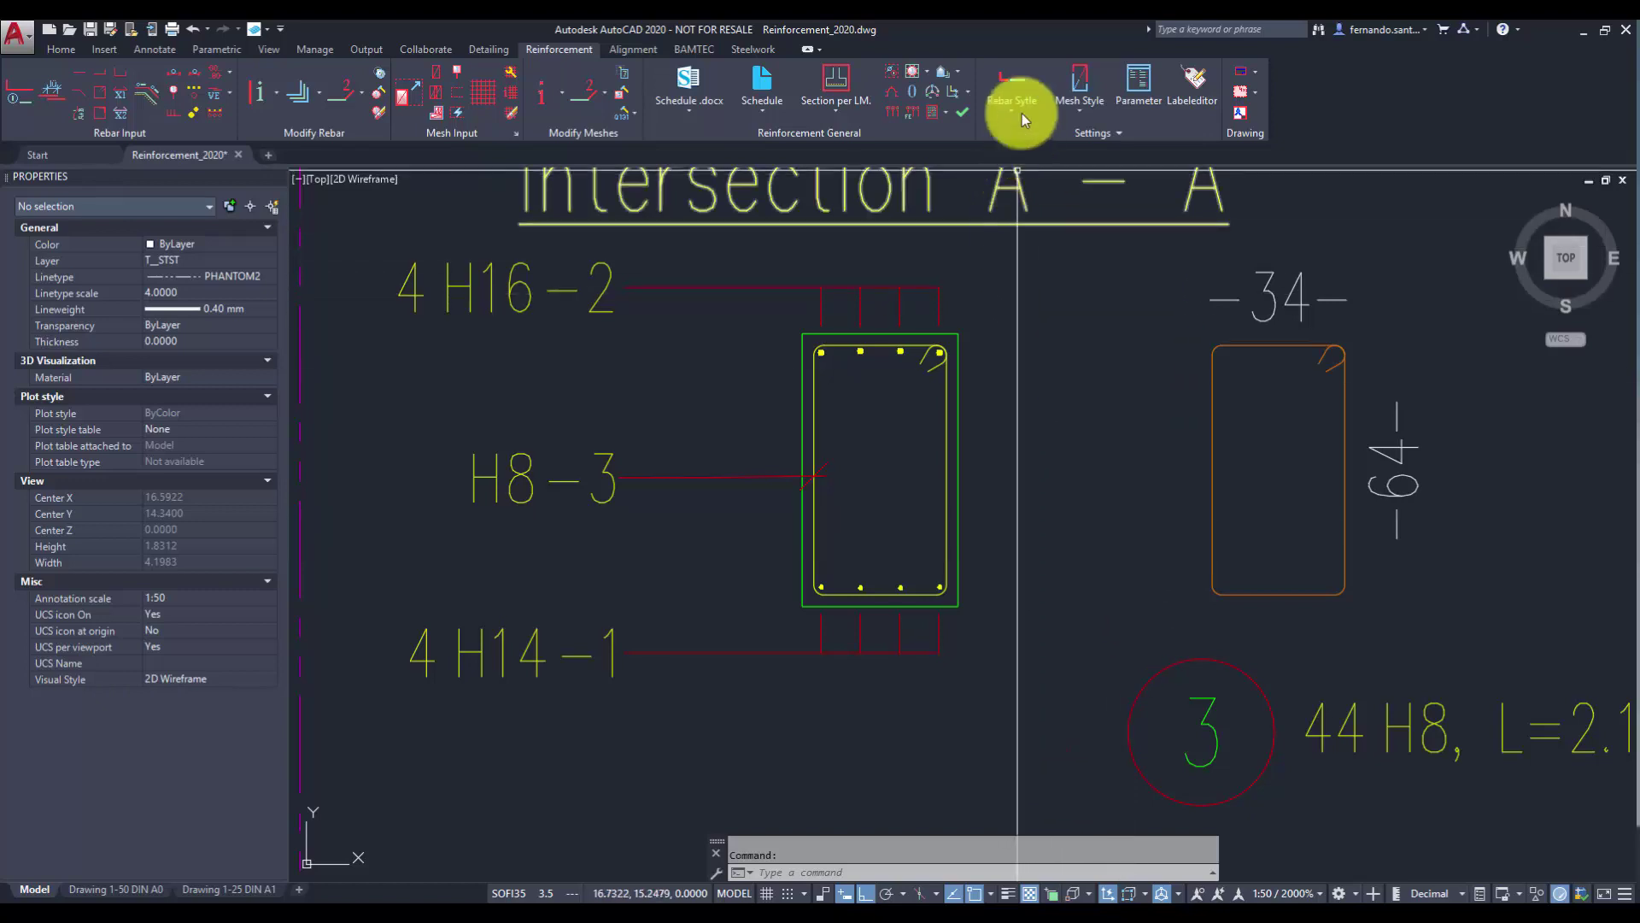
{"action": "left_click", "coordinate": [1018, 77]}
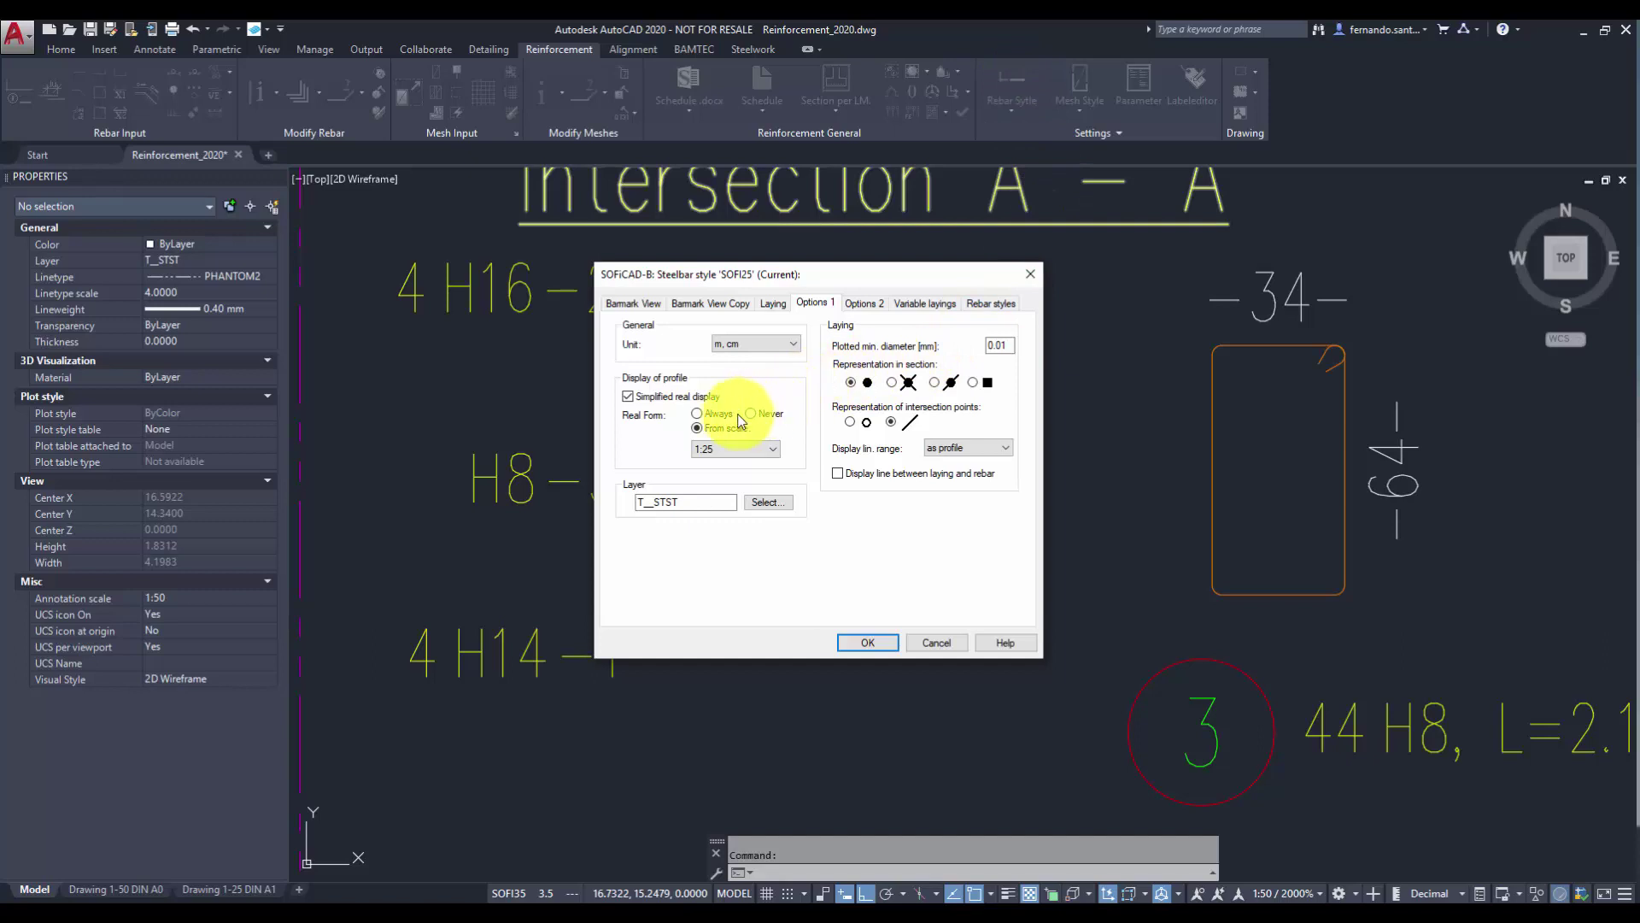
{"action": "left_click", "coordinate": [698, 414]}
{"action": "left_click", "coordinate": [869, 643]}
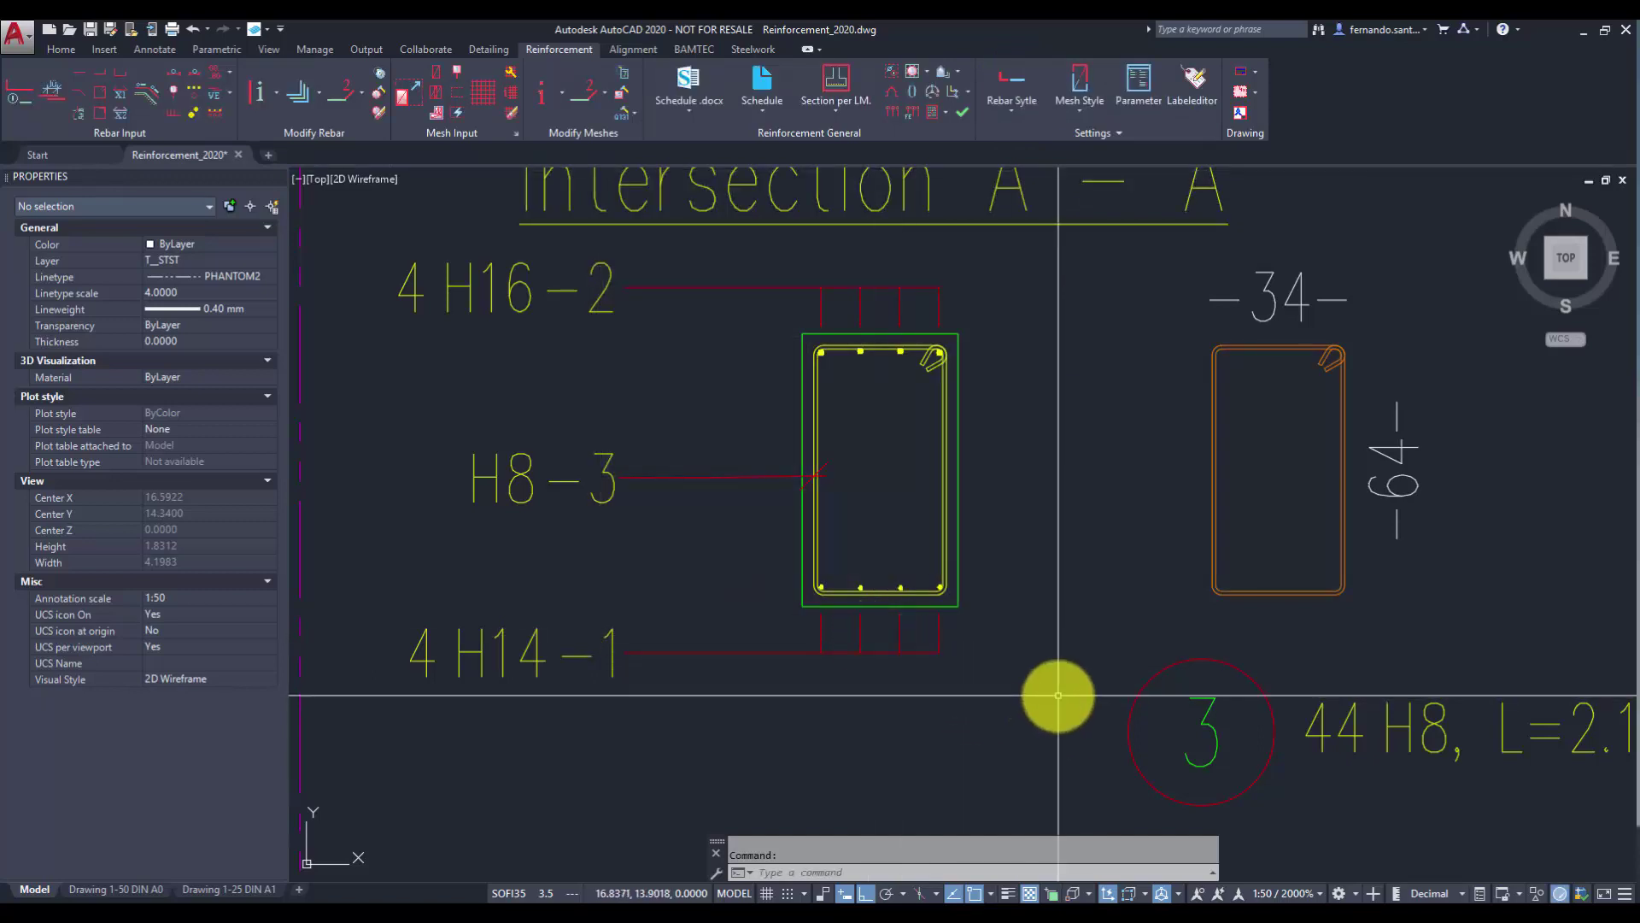
Set the length of the Crossing line laying element in the SOFI25 rebar style to 0.1 m
{"action": "scroll", "coordinate": [1054, 695], "scroll_direction": "down", "scroll_amount": 4}
{"action": "middle_click_drag", "start_coordinate": [777, 683], "coordinate": [1120, 526]}
{"action": "left_click", "coordinate": [1023, 85]}
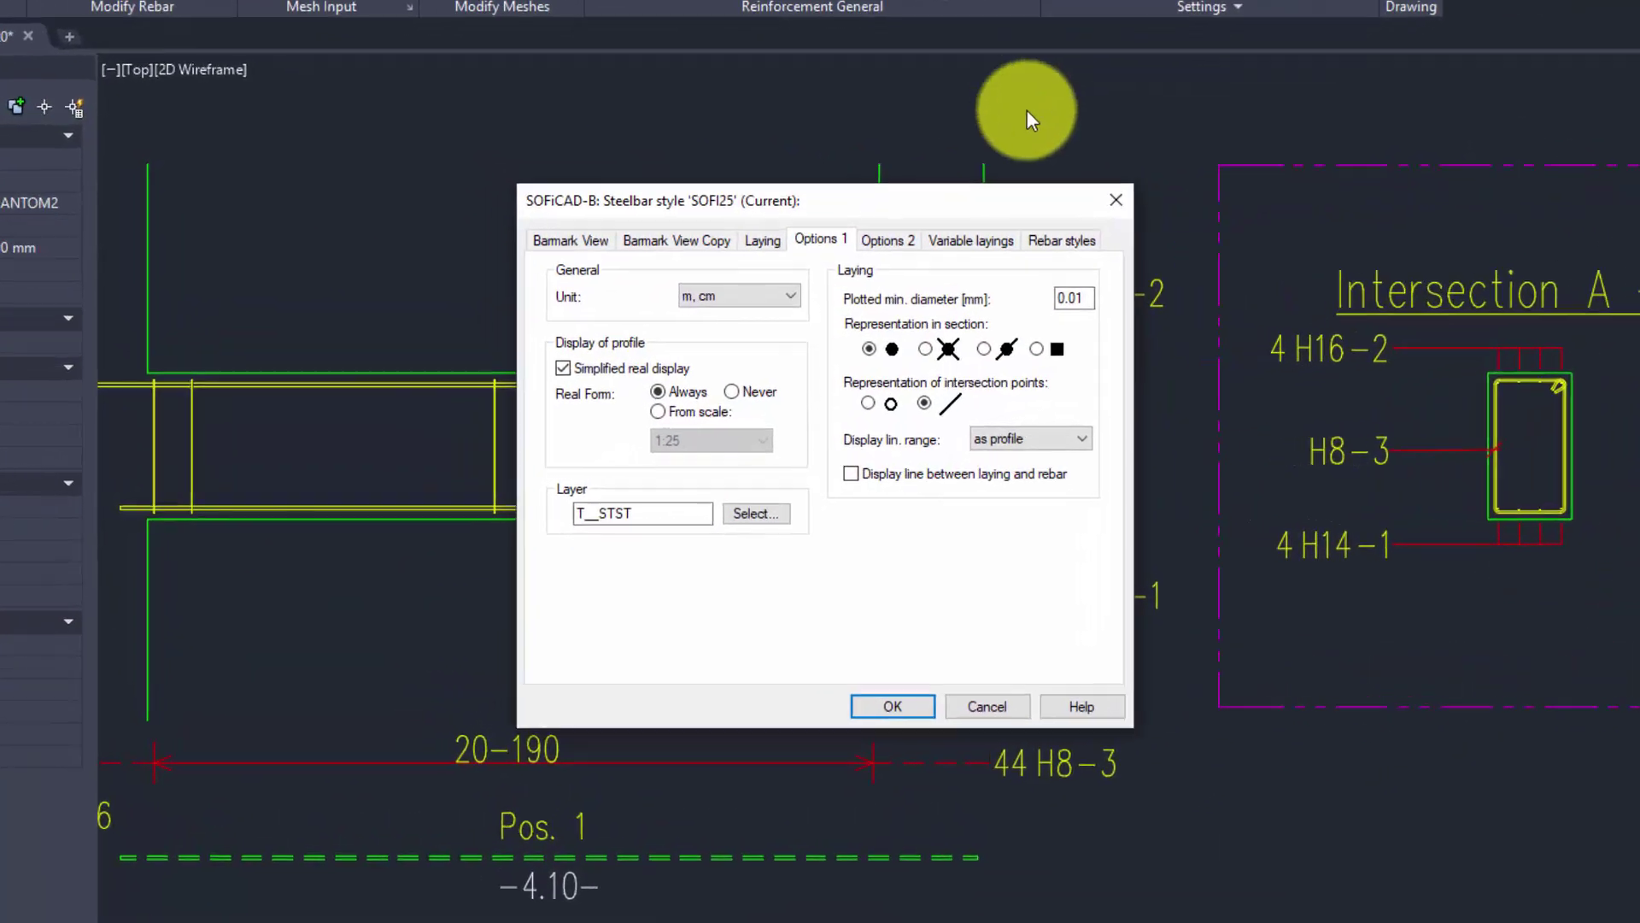
{"action": "left_click", "coordinate": [767, 241]}
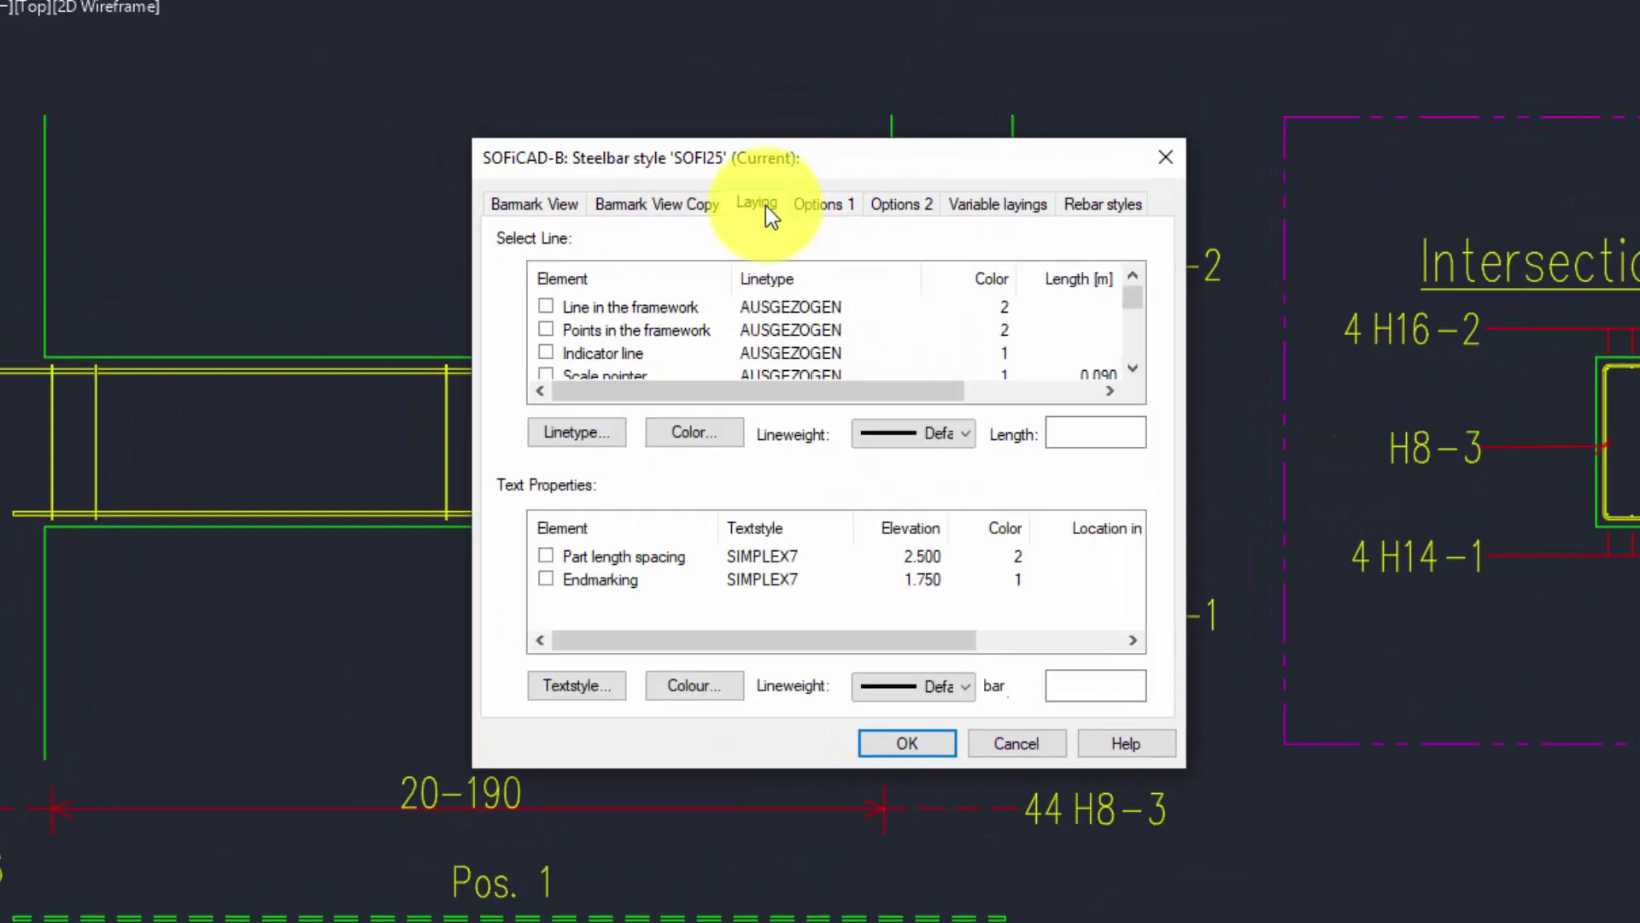
{"action": "scroll", "coordinate": [843, 342], "scroll_direction": "down", "scroll_amount": 2}
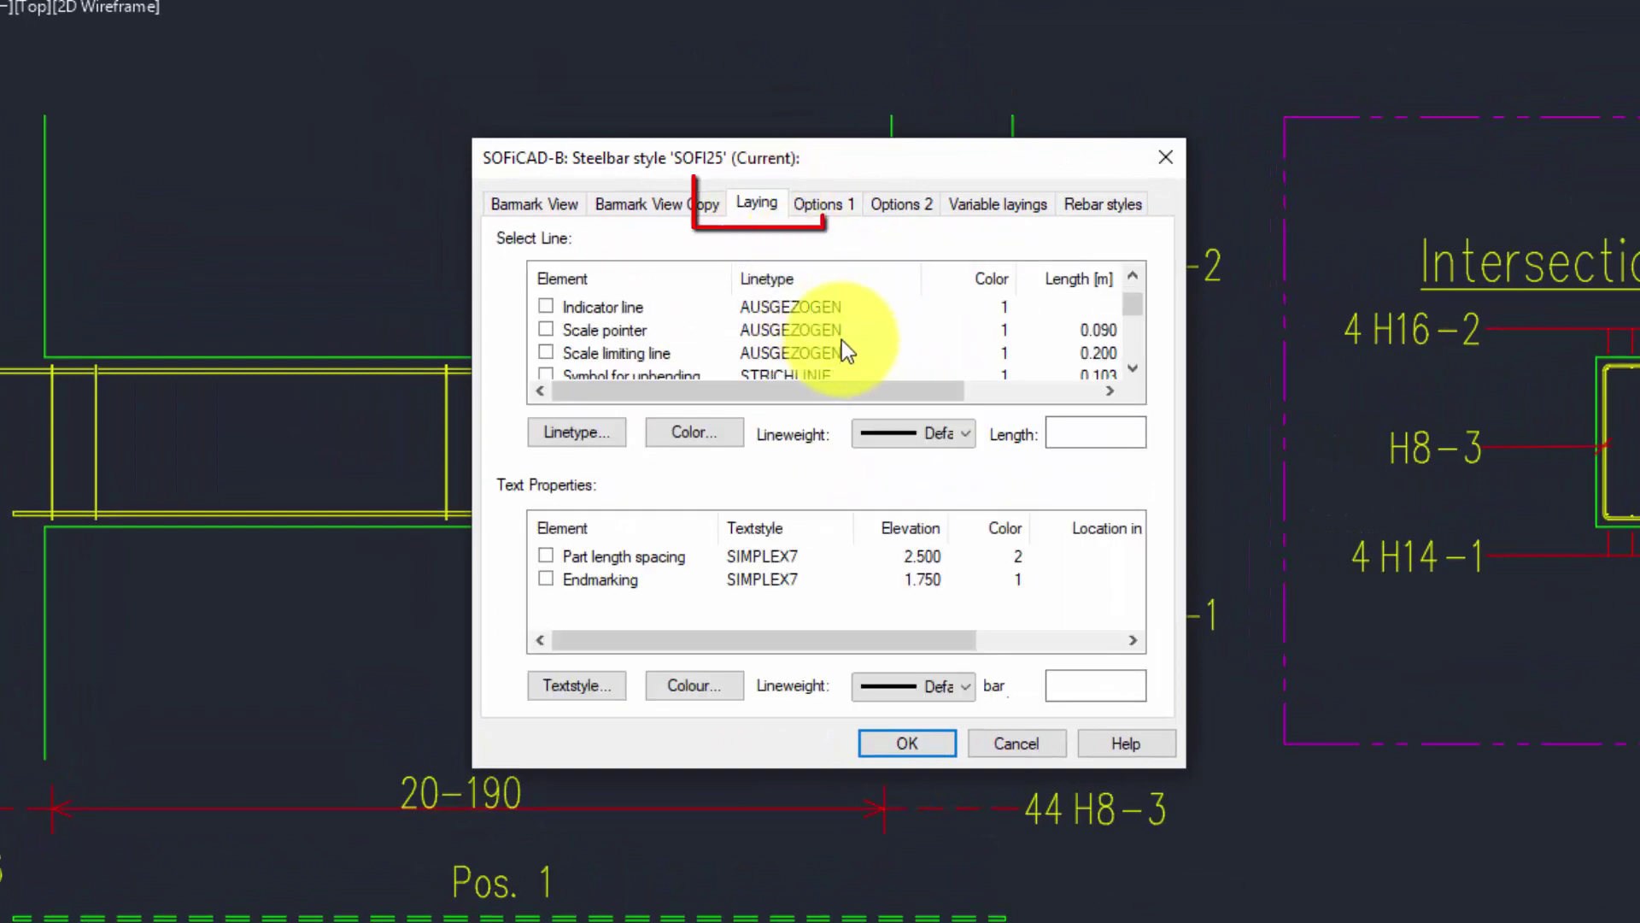
{"action": "scroll", "coordinate": [842, 341], "scroll_direction": "down", "scroll_amount": 1}
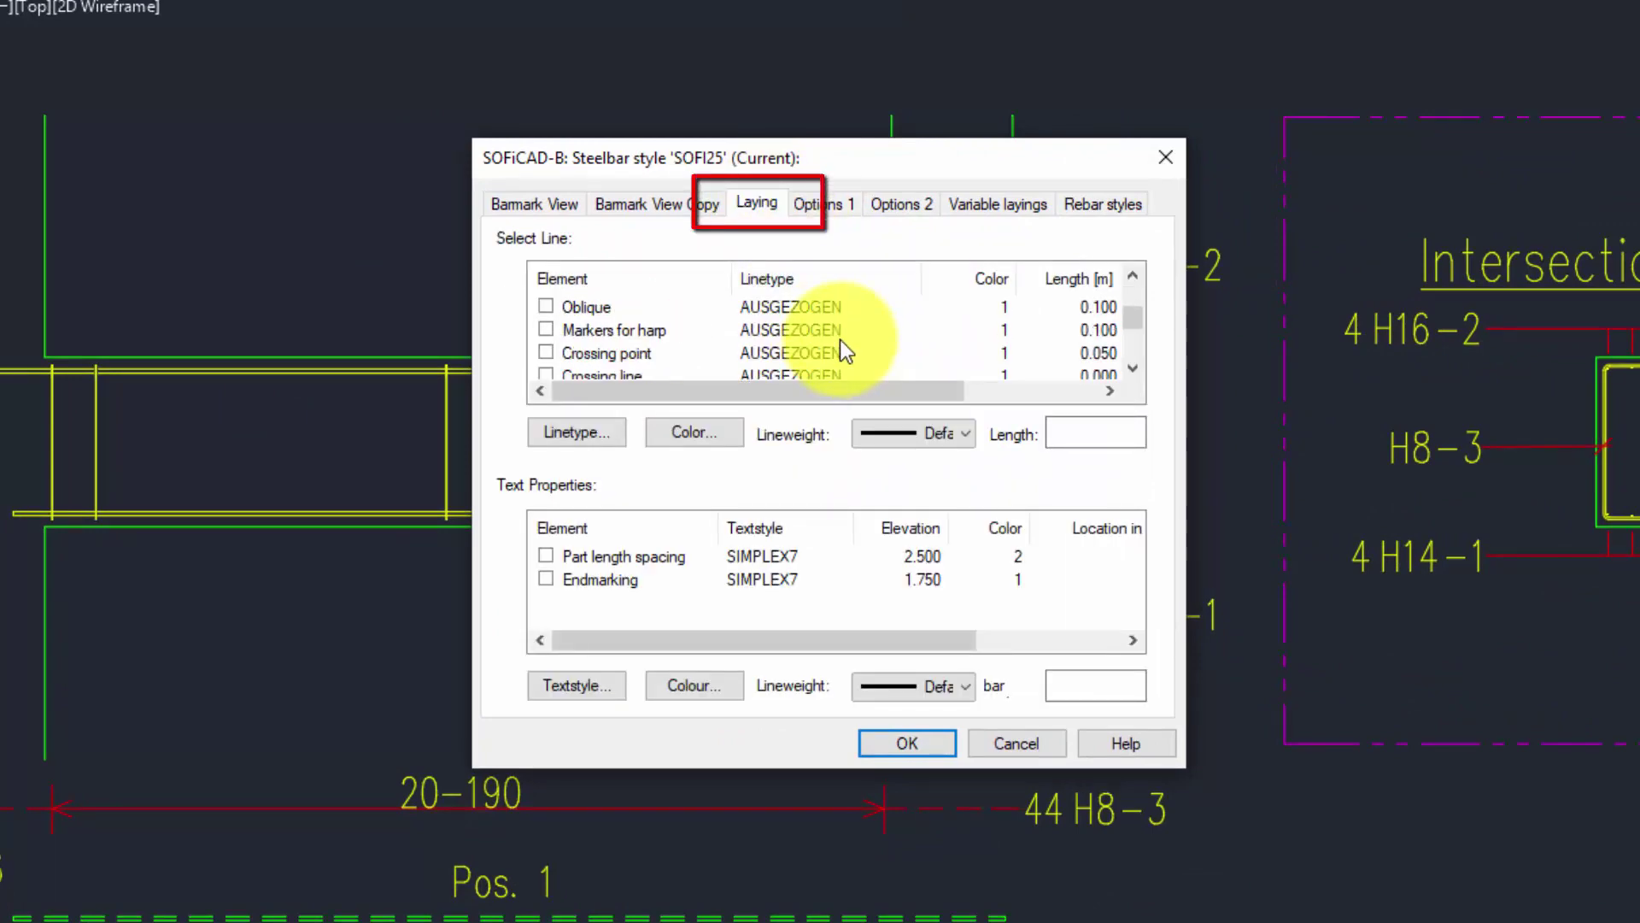
{"action": "scroll", "coordinate": [839, 340], "scroll_direction": "down", "scroll_amount": 1}
{"action": "left_click", "coordinate": [618, 330]}
{"action": "left_click_drag", "start_coordinate": [1085, 427], "coordinate": [1066, 428]}
{"action": "type", "text": "1"}
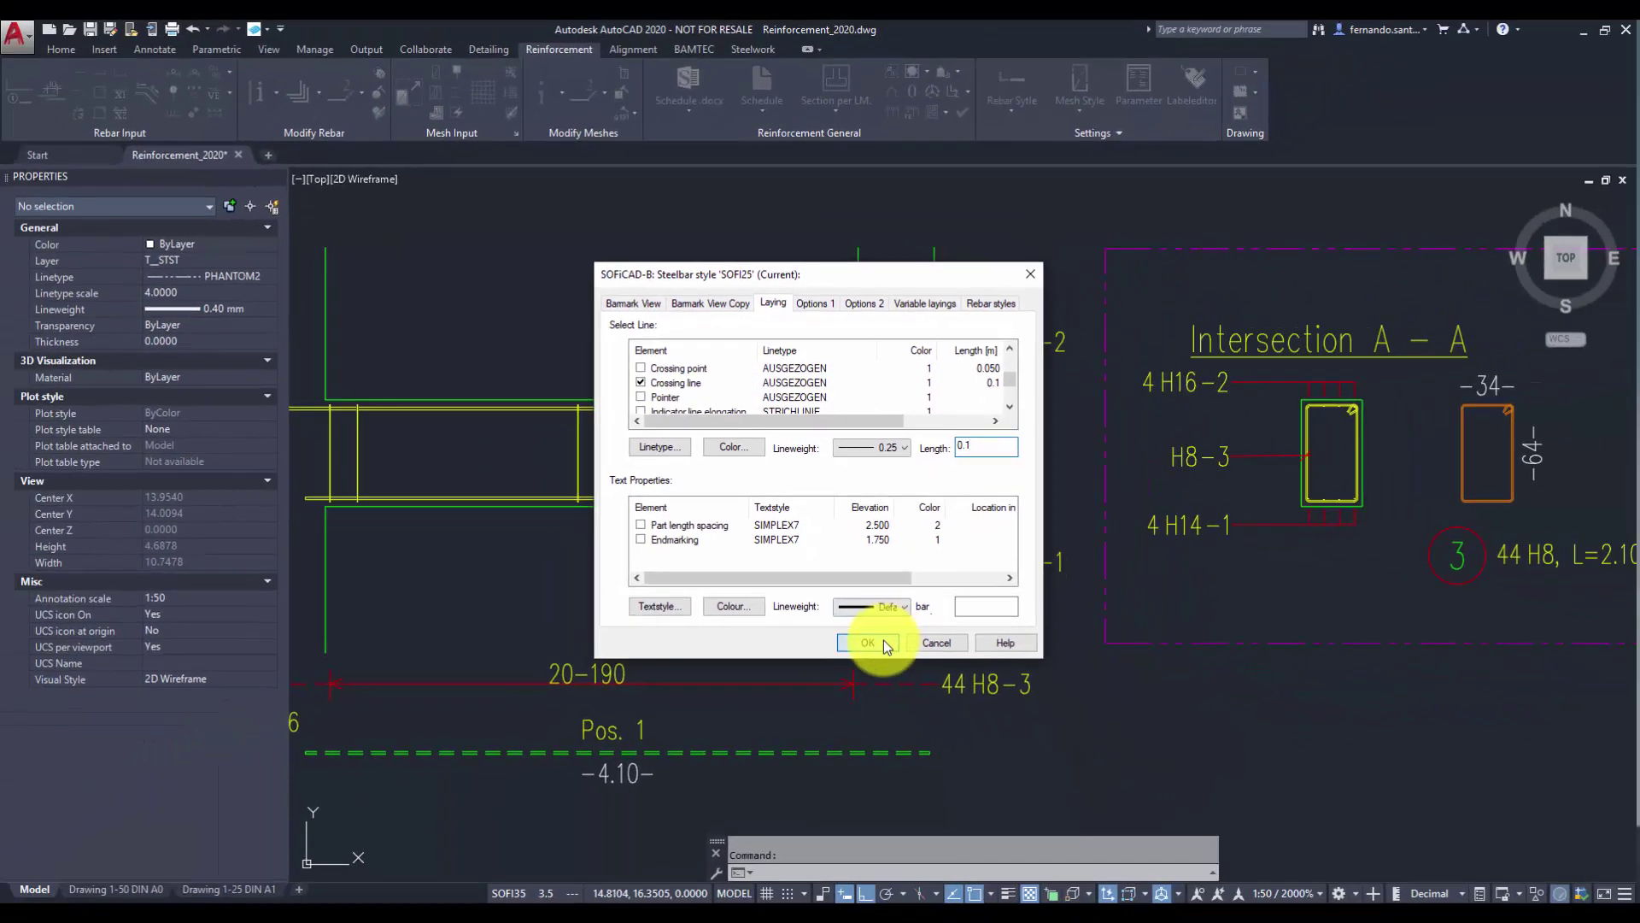
{"action": "left_click", "coordinate": [883, 642]}
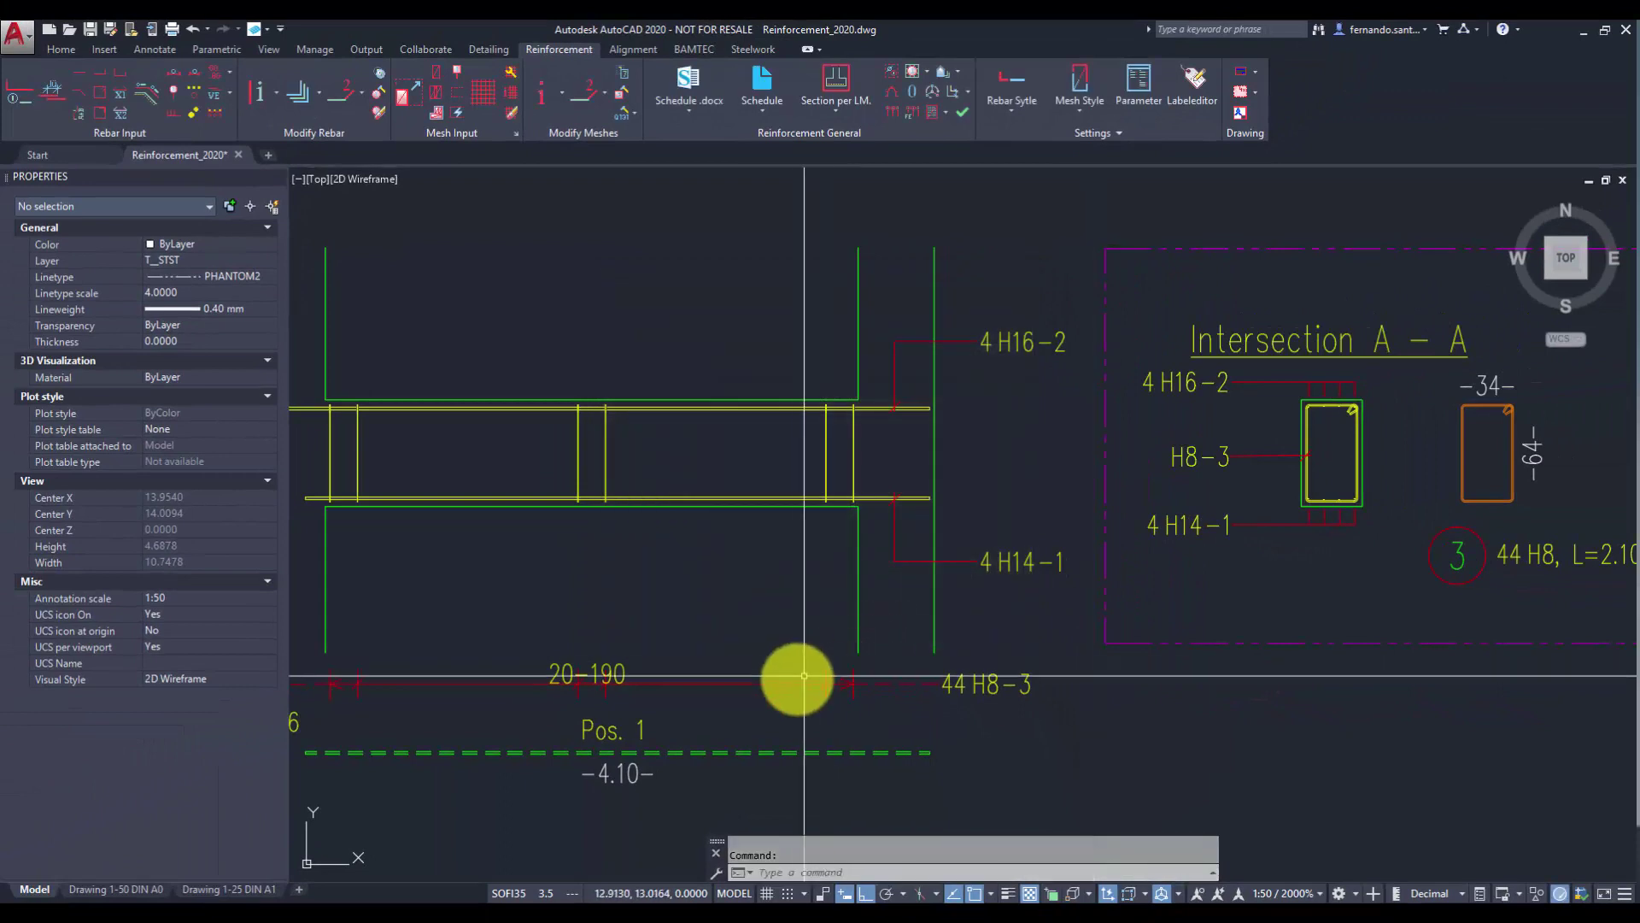
Switch the representation of intersection points in the SOFI25 rebar style to the circle symbol
{"action": "scroll", "coordinate": [820, 640], "scroll_direction": "up", "scroll_amount": 3}
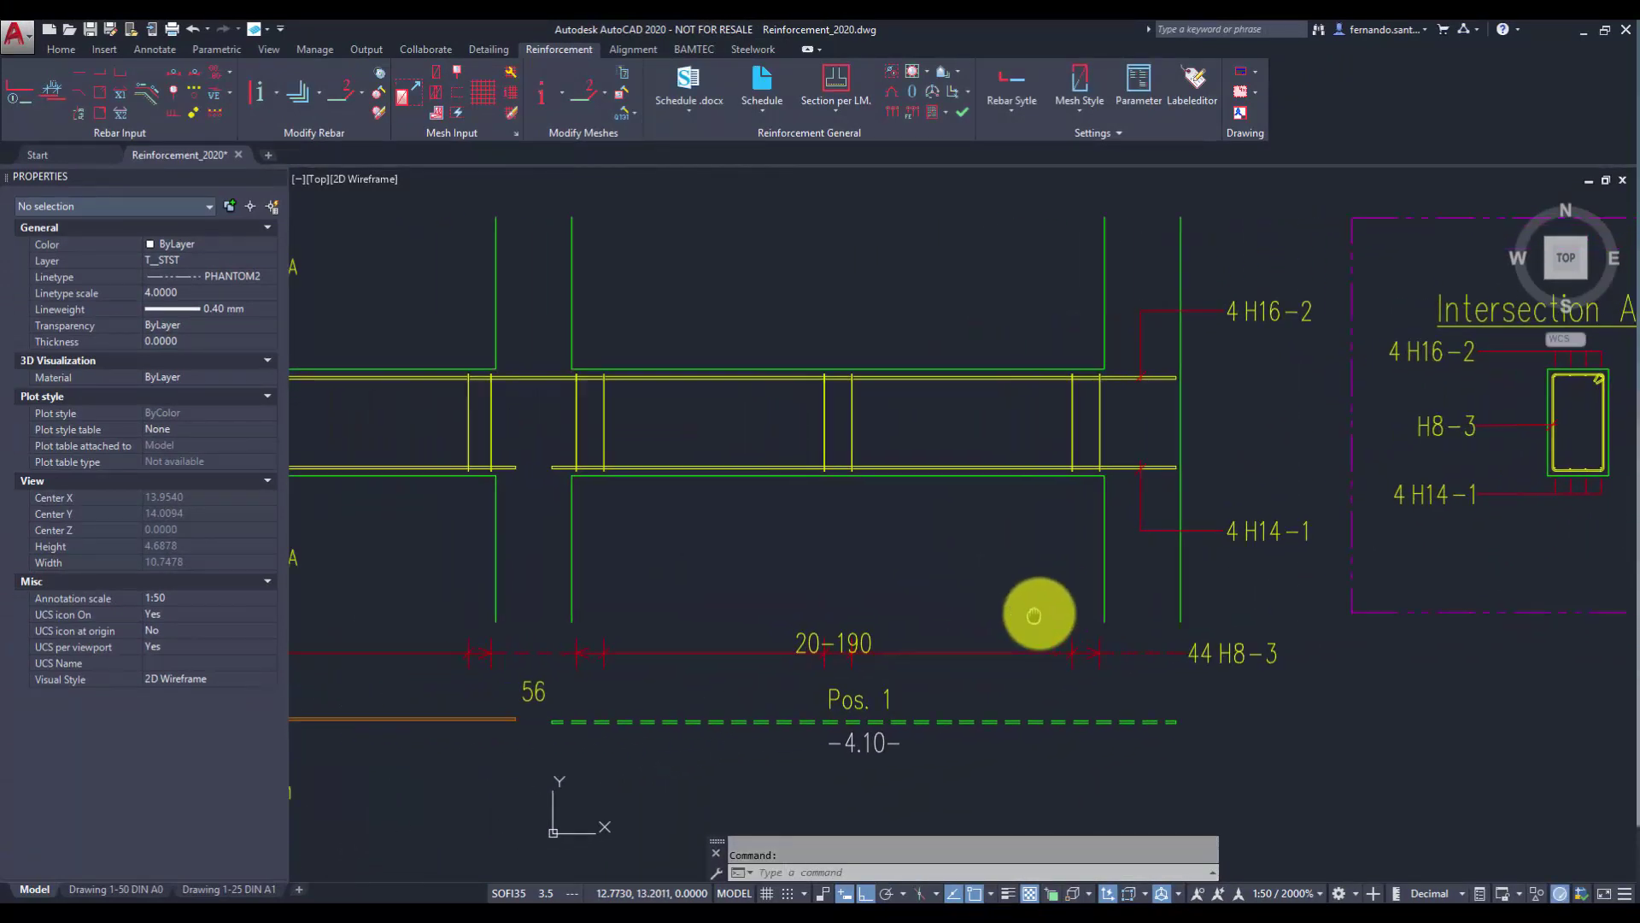
{"action": "middle_click_drag", "start_coordinate": [1027, 616], "coordinate": [1142, 678]}
{"action": "left_click", "coordinate": [1020, 81]}
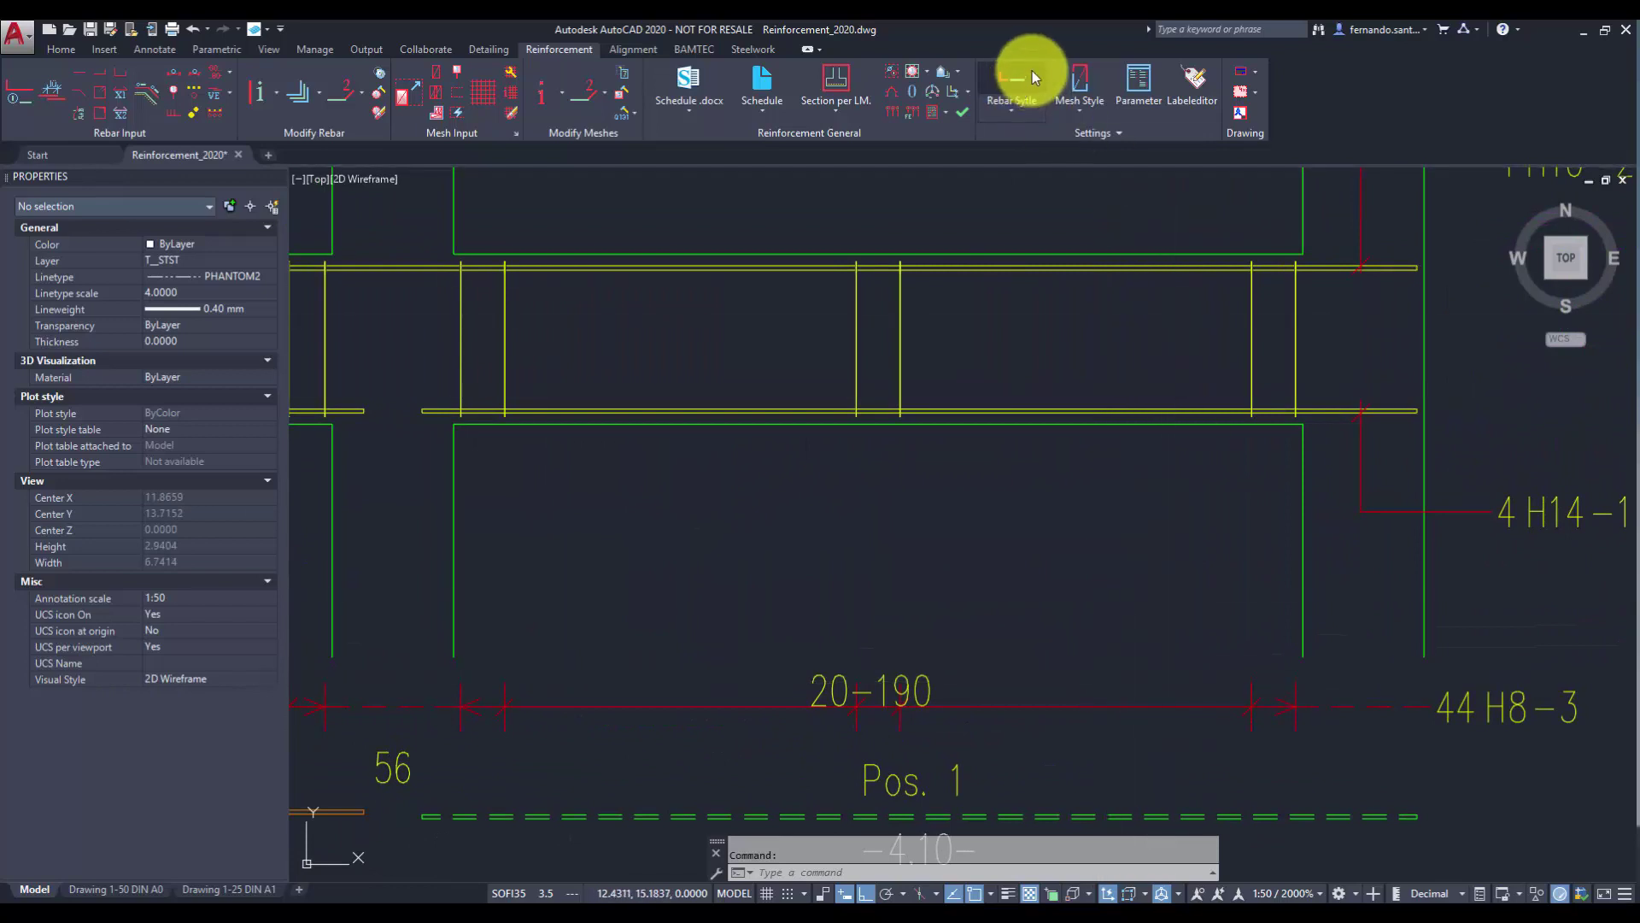
{"action": "left_click", "coordinate": [859, 301]}
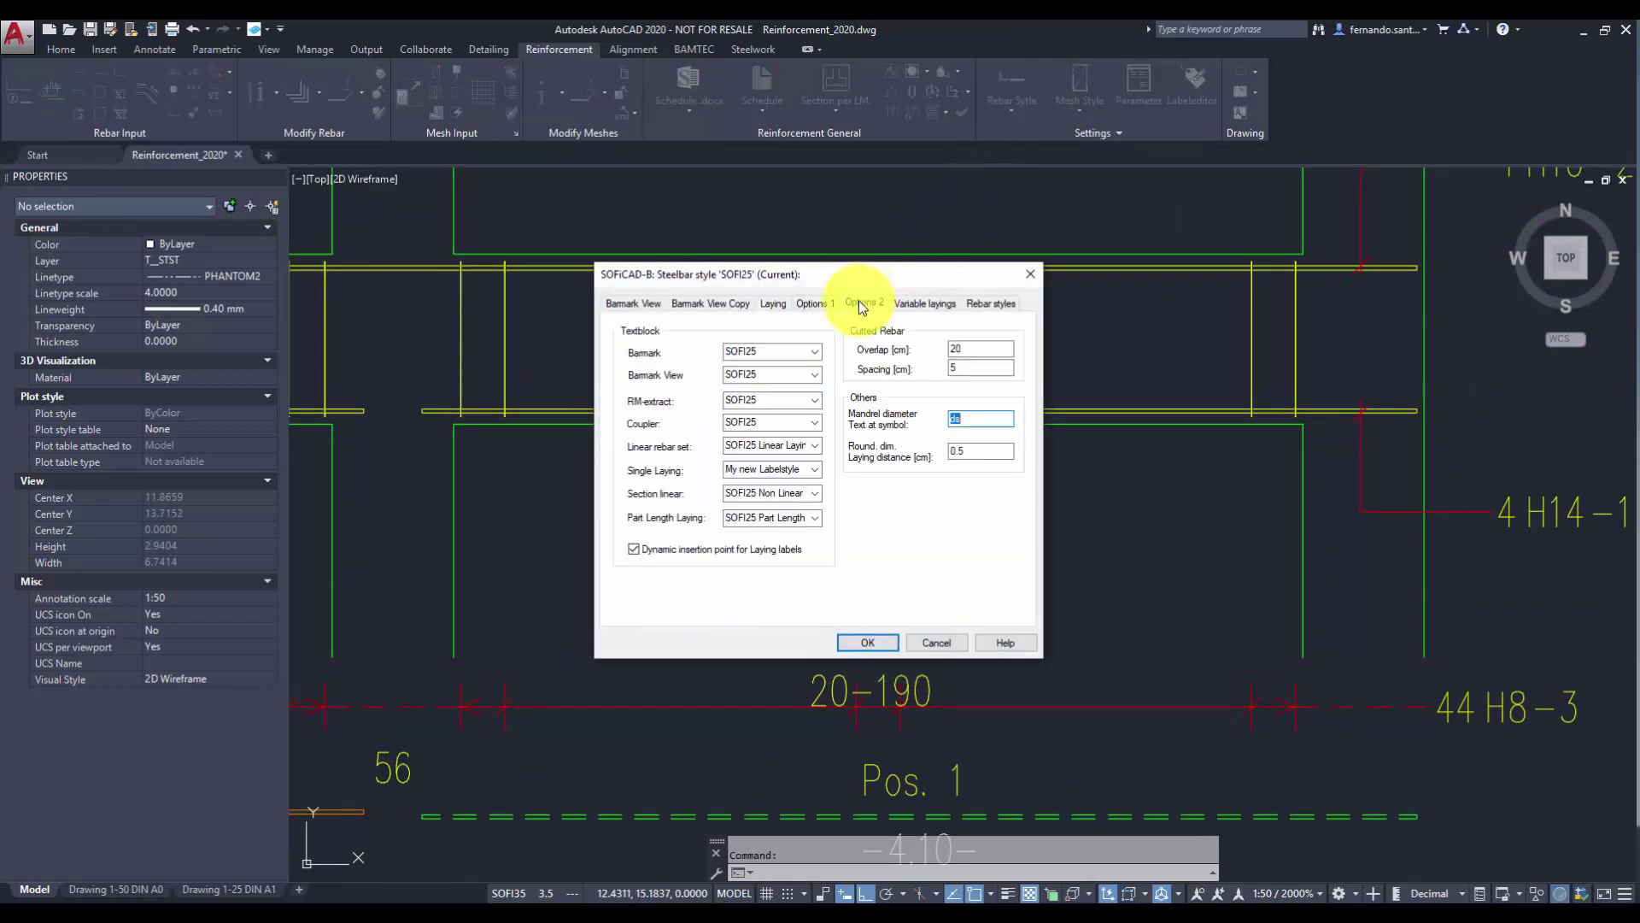
{"action": "left_click", "coordinate": [819, 302]}
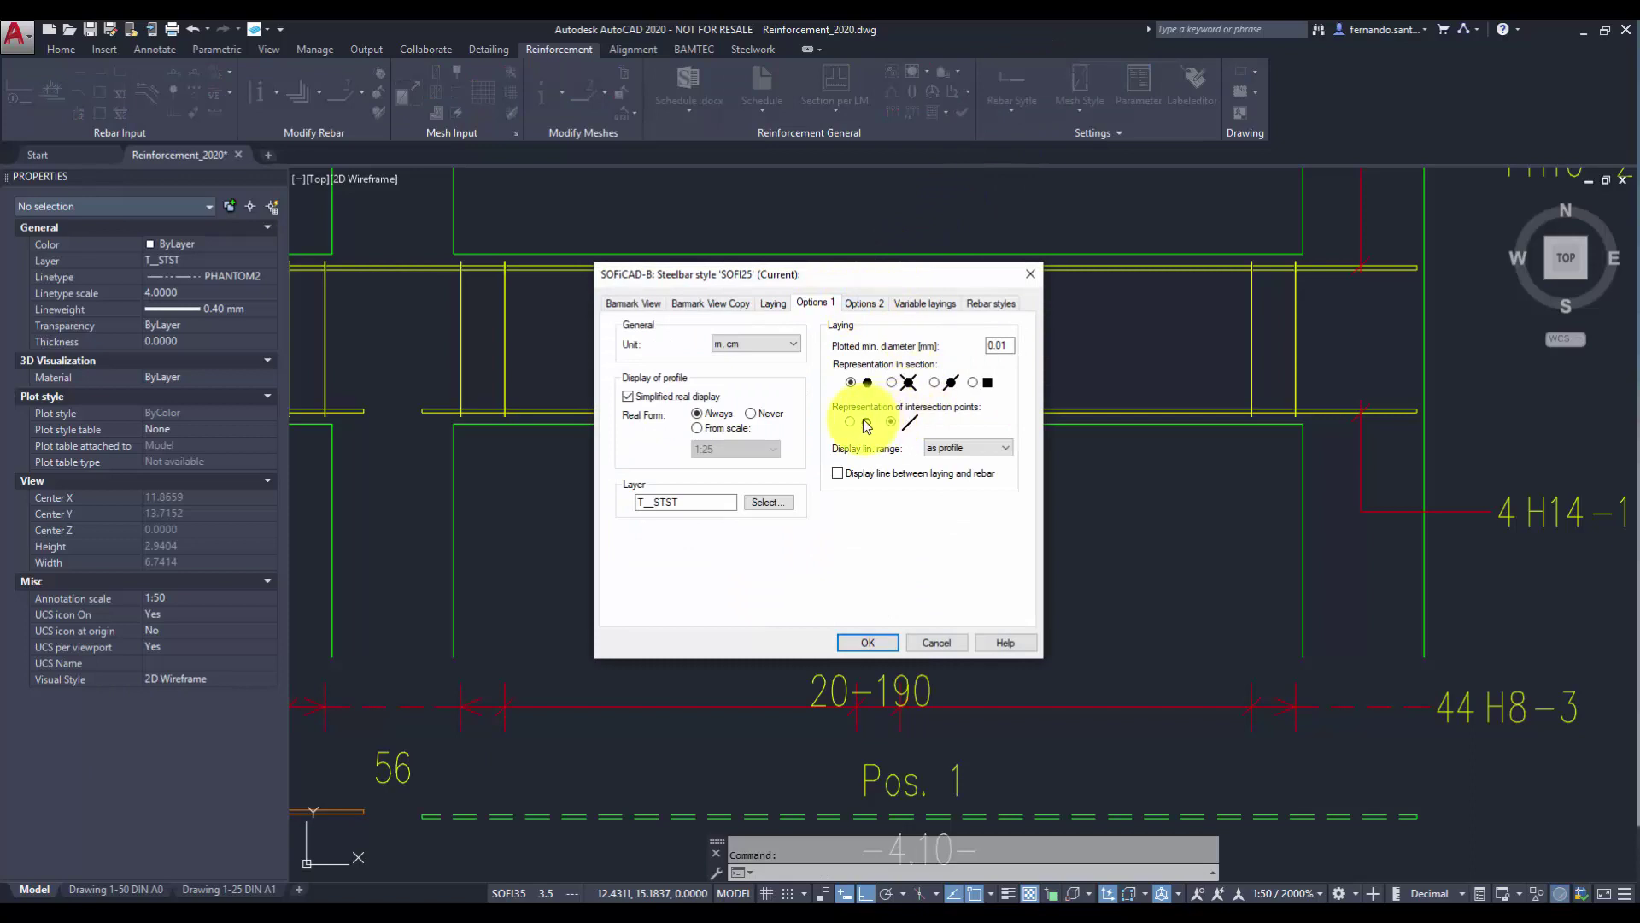
{"action": "left_click", "coordinate": [868, 643]}
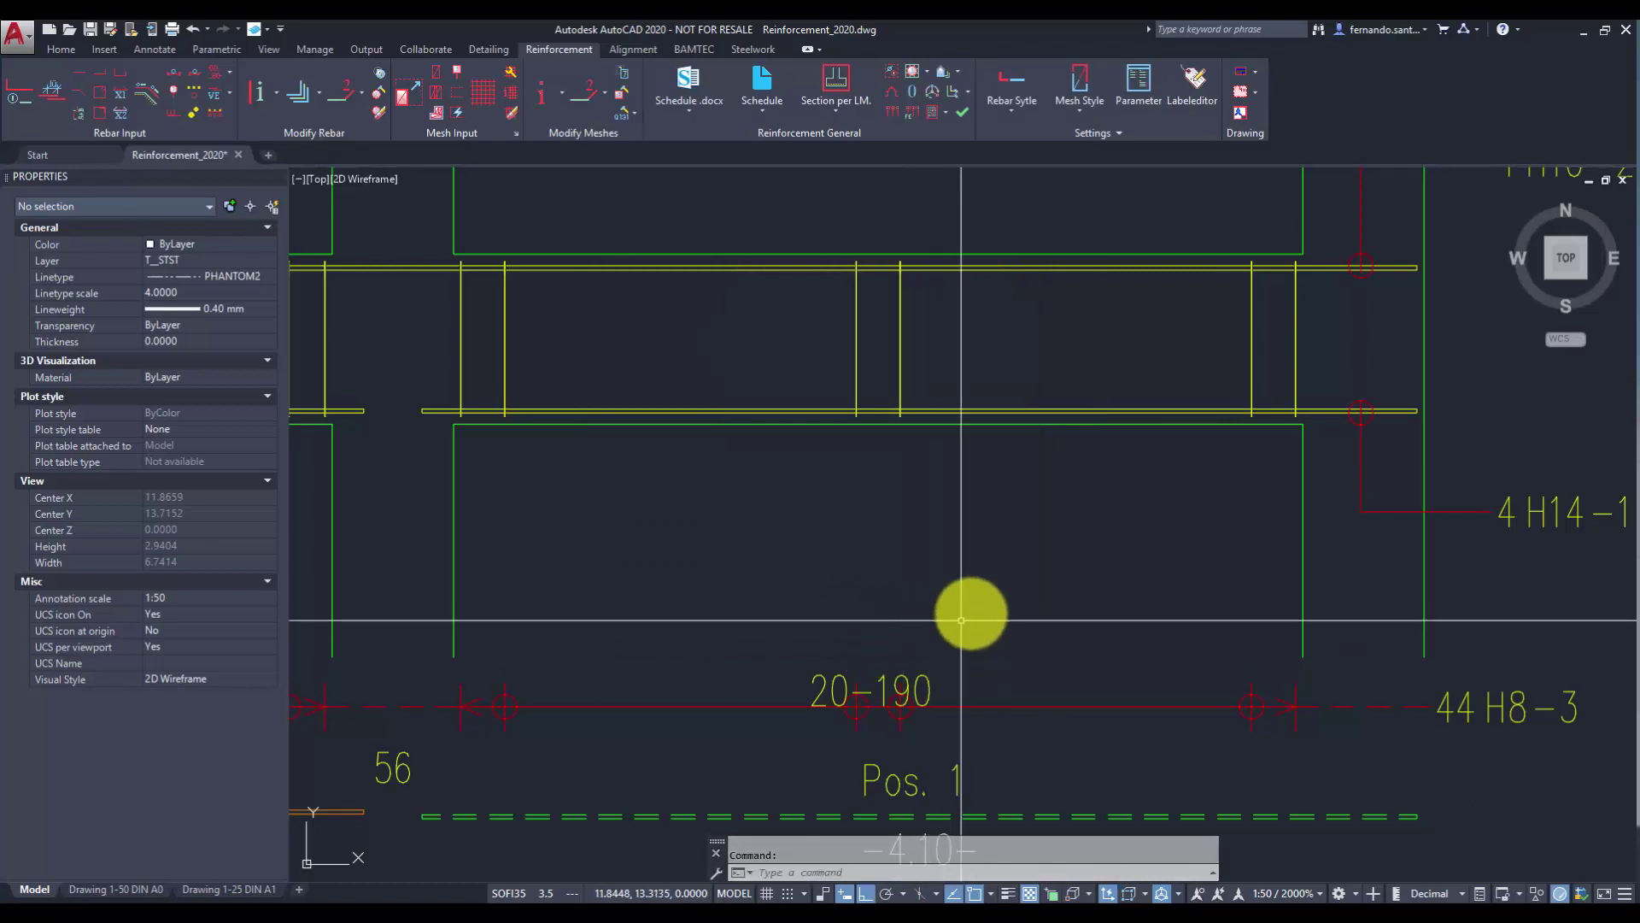
Try moving the 20-190 label higher above its laying line by hand, and undo the move
{"action": "left_click", "coordinate": [908, 688]}
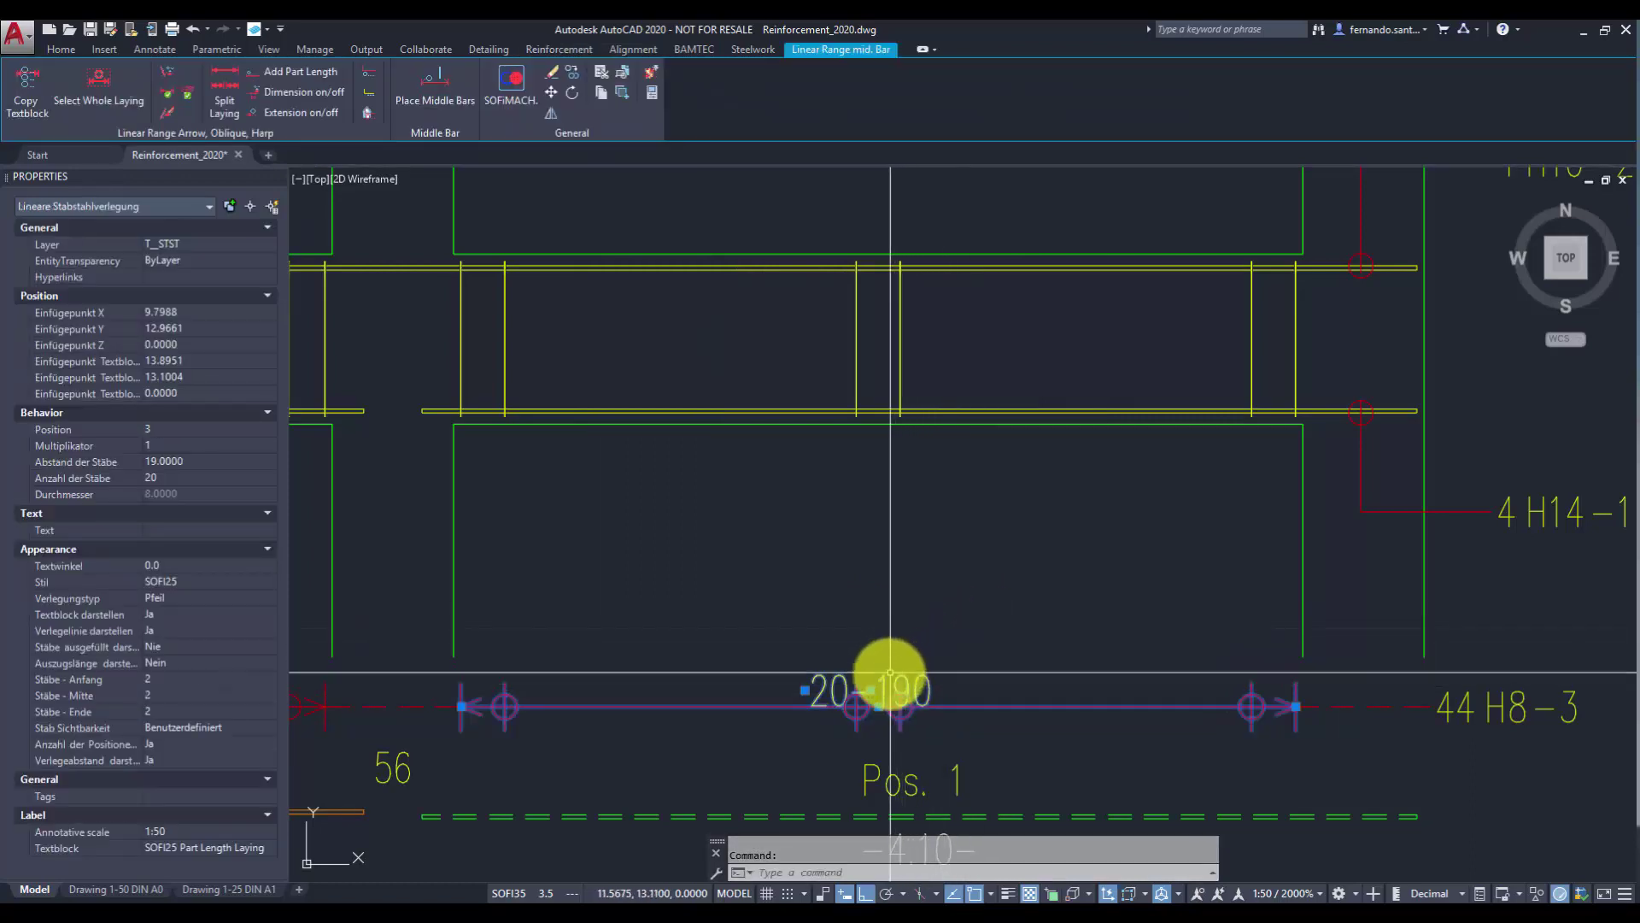
{"action": "left_click", "coordinate": [870, 690]}
{"action": "left_click", "coordinate": [863, 678]}
{"action": "key", "text": "Escape"}
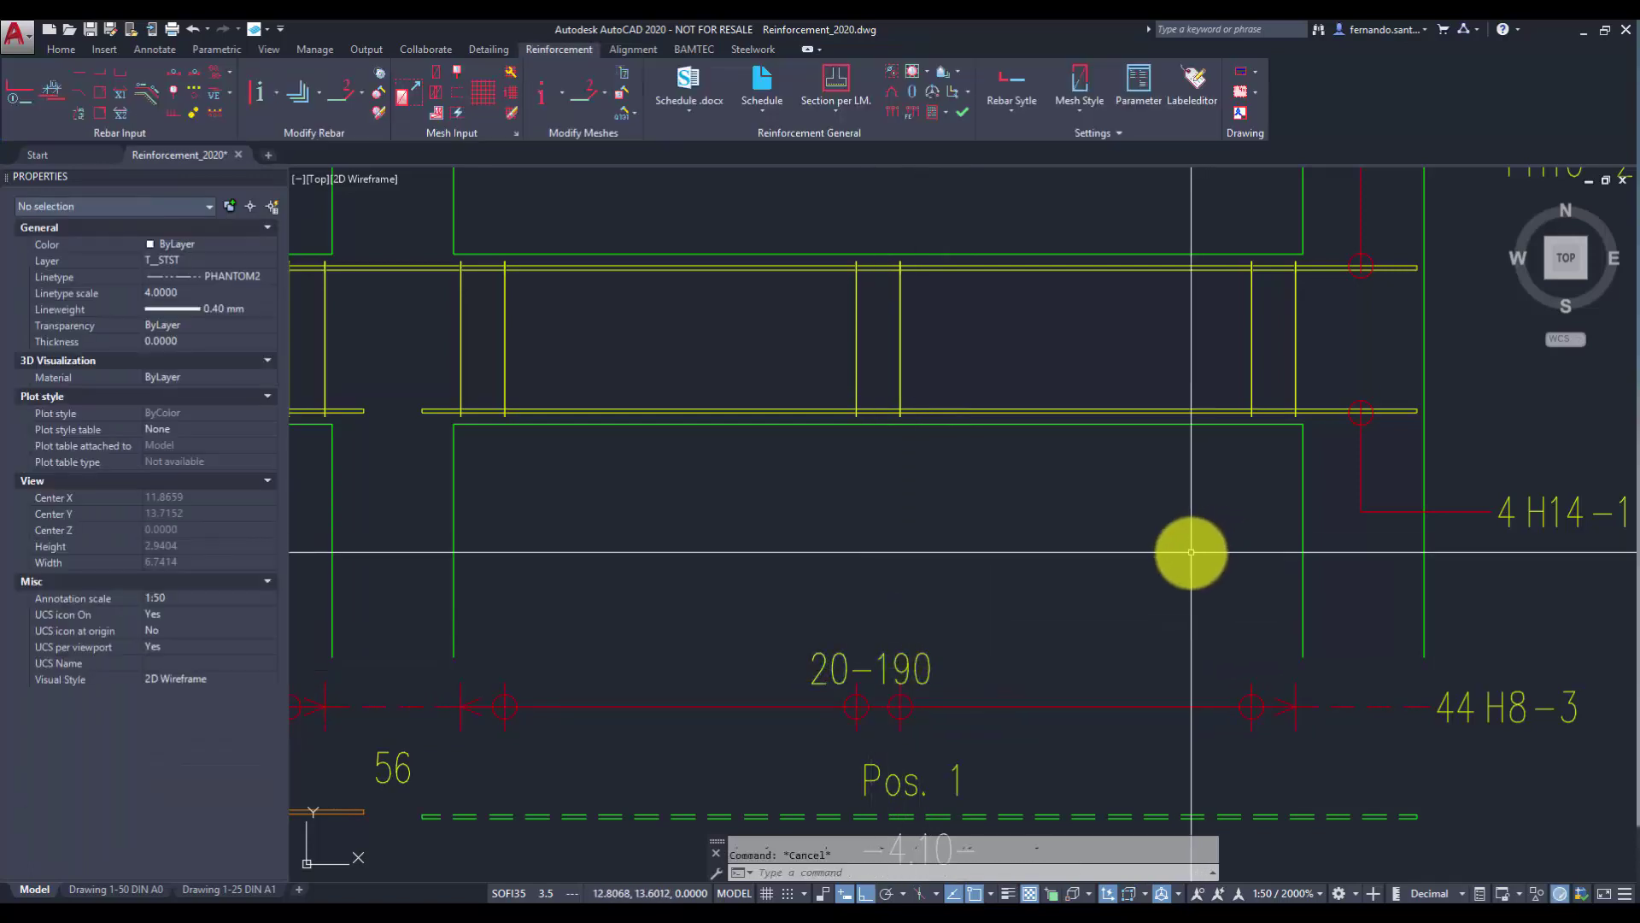
{"action": "key", "text": "ctrl+z"}
Open the label editor and add a new field below the text of the SOFI25 Part Length Laying style
{"action": "left_click", "coordinate": [1205, 90]}
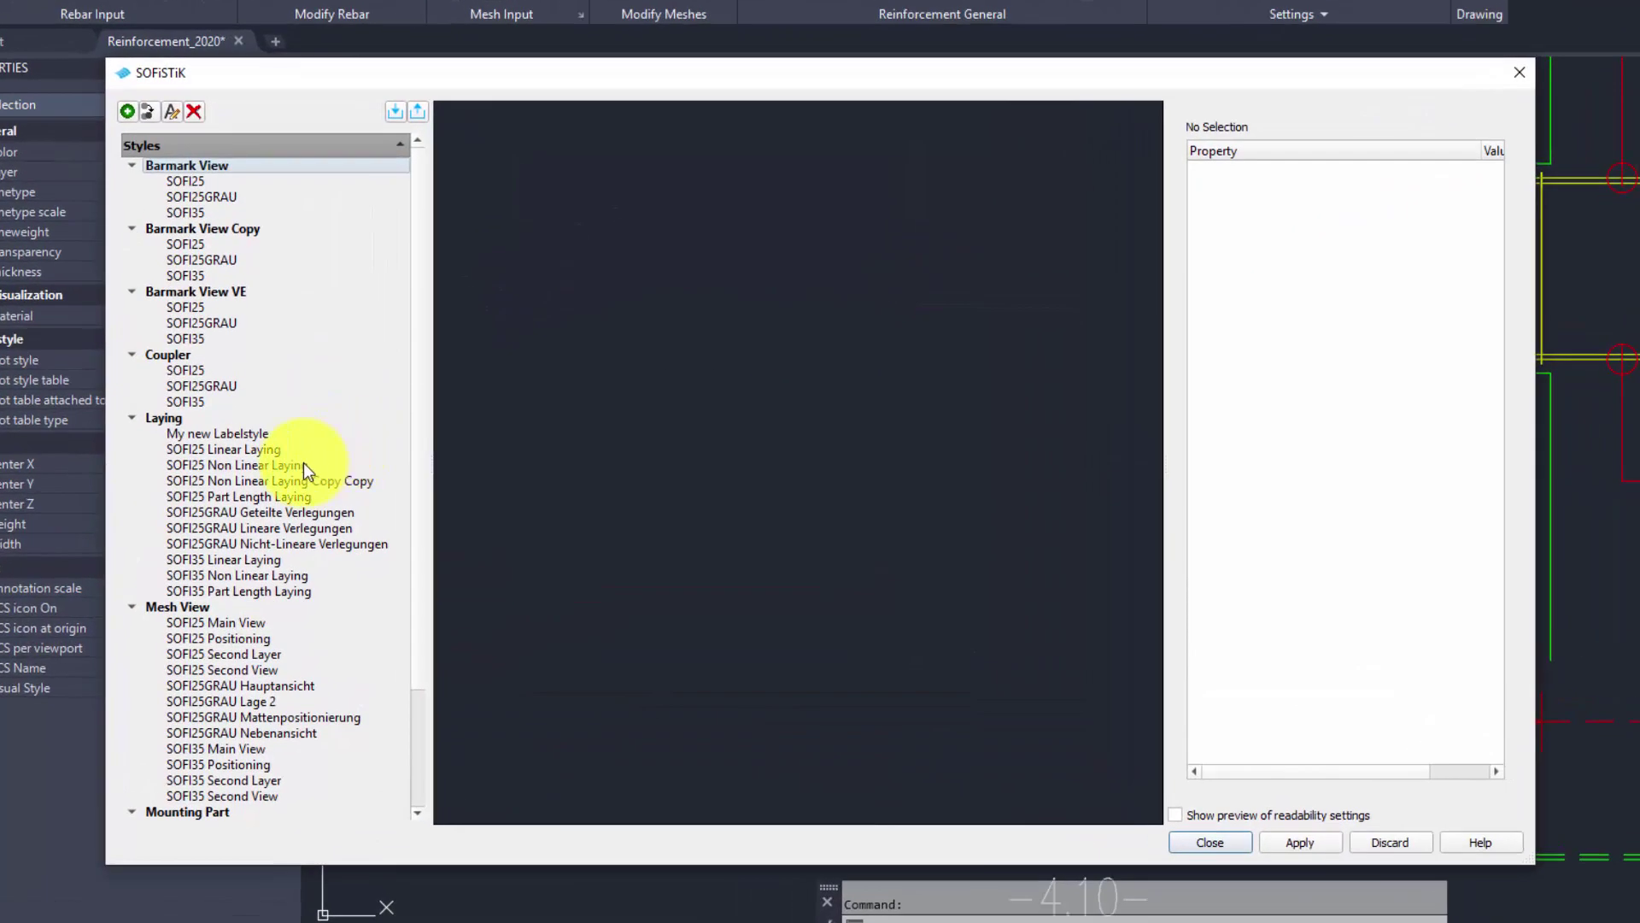
{"action": "left_click", "coordinate": [304, 466]}
{"action": "left_click", "coordinate": [304, 496]}
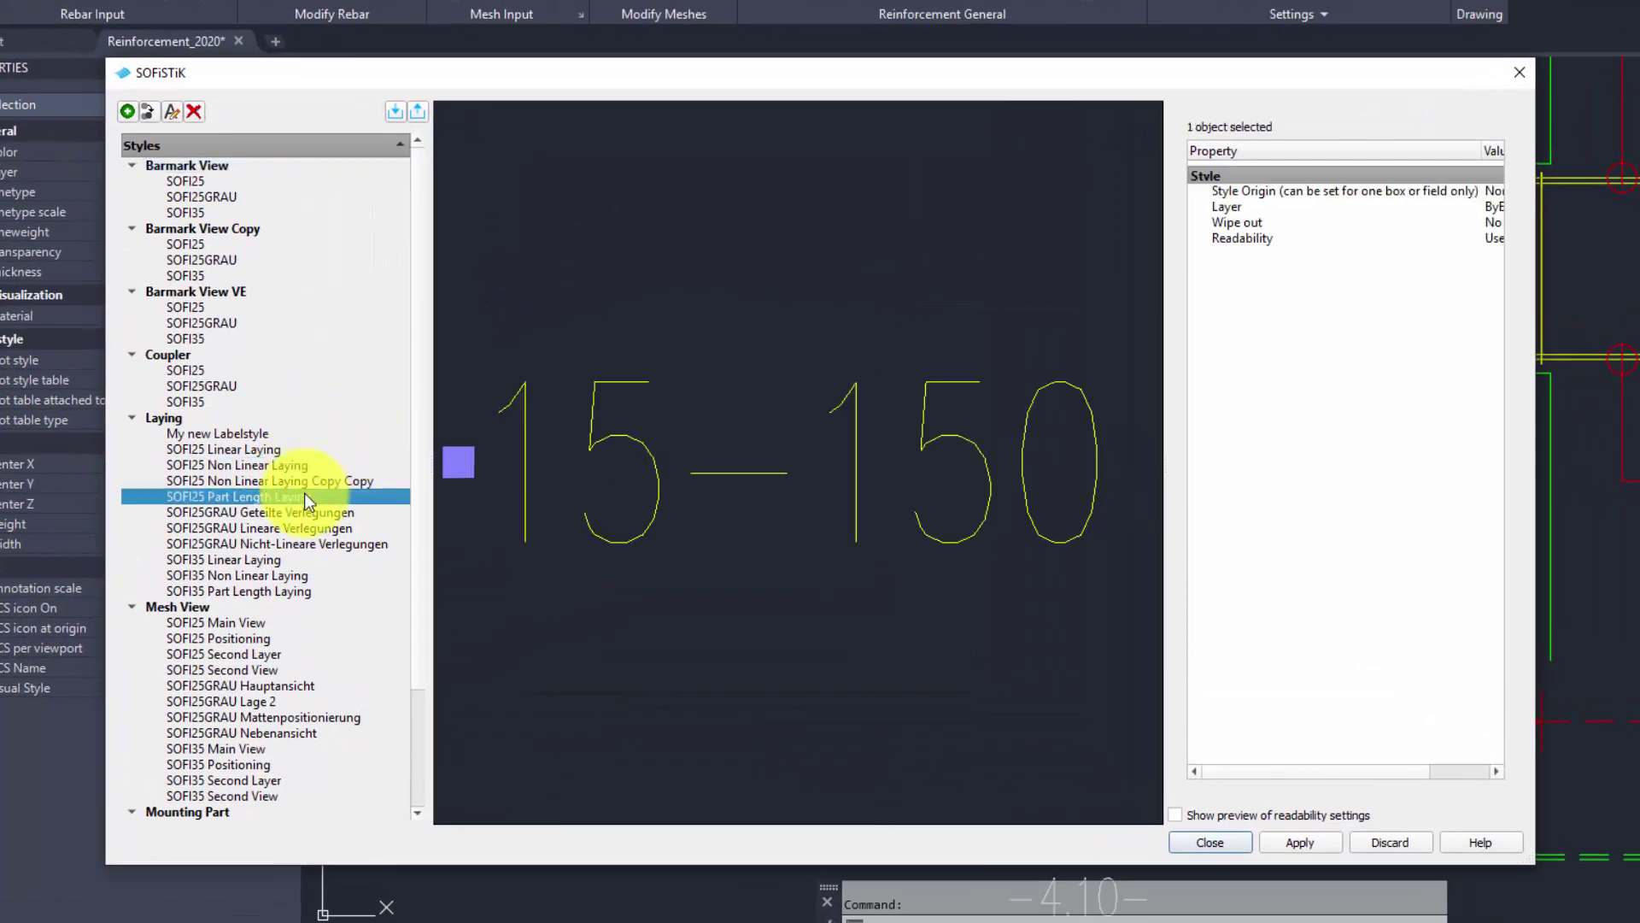
{"action": "left_click", "coordinate": [785, 592]}
{"action": "left_click", "coordinate": [798, 593]}
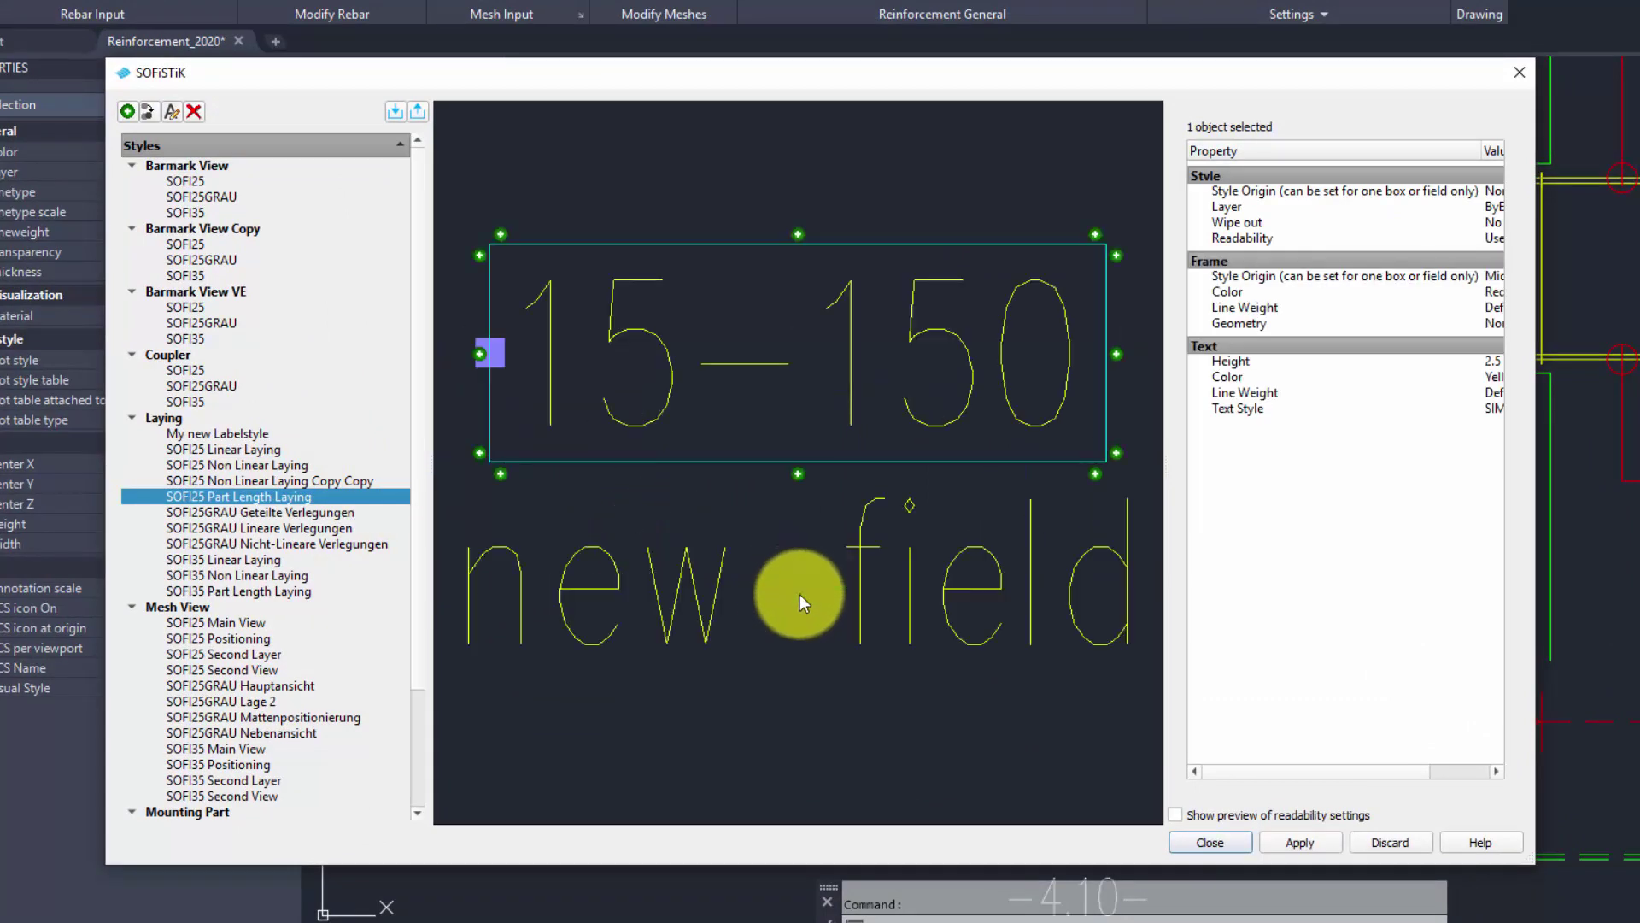
Change the type of the new field in the SOFI25 Part Length Laying style to Spacer
{"action": "left_click", "coordinate": [884, 519]}
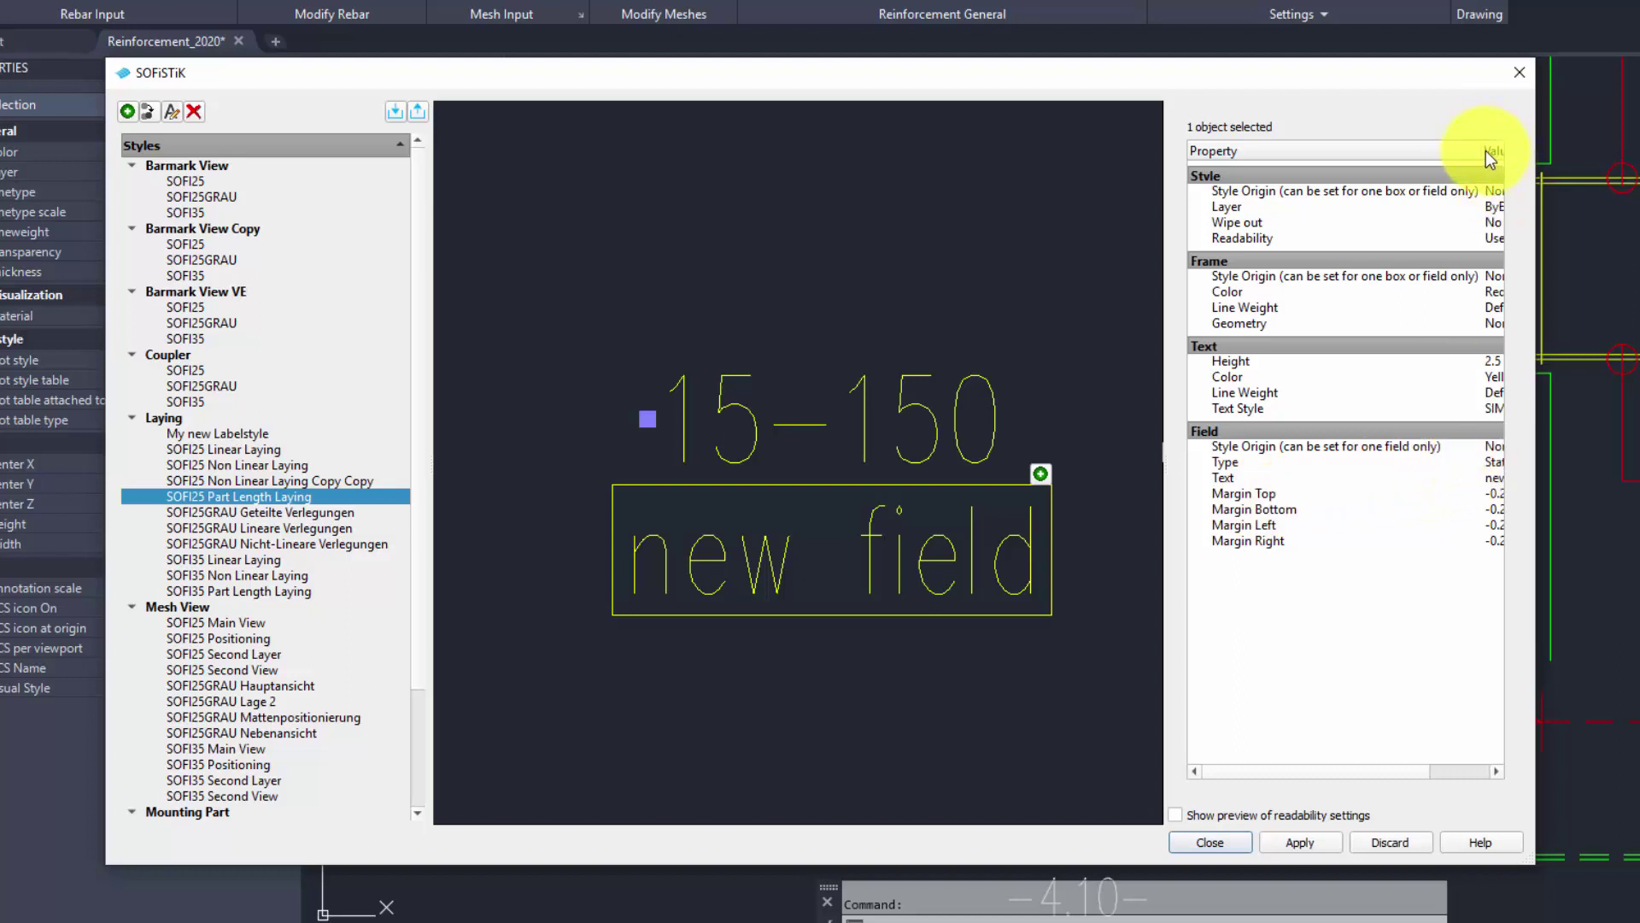
{"action": "left_click_drag", "start_coordinate": [1485, 150], "coordinate": [1330, 153]}
{"action": "left_click", "coordinate": [1423, 465]}
{"action": "left_click", "coordinate": [1424, 465]}
{"action": "left_click", "coordinate": [1405, 526]}
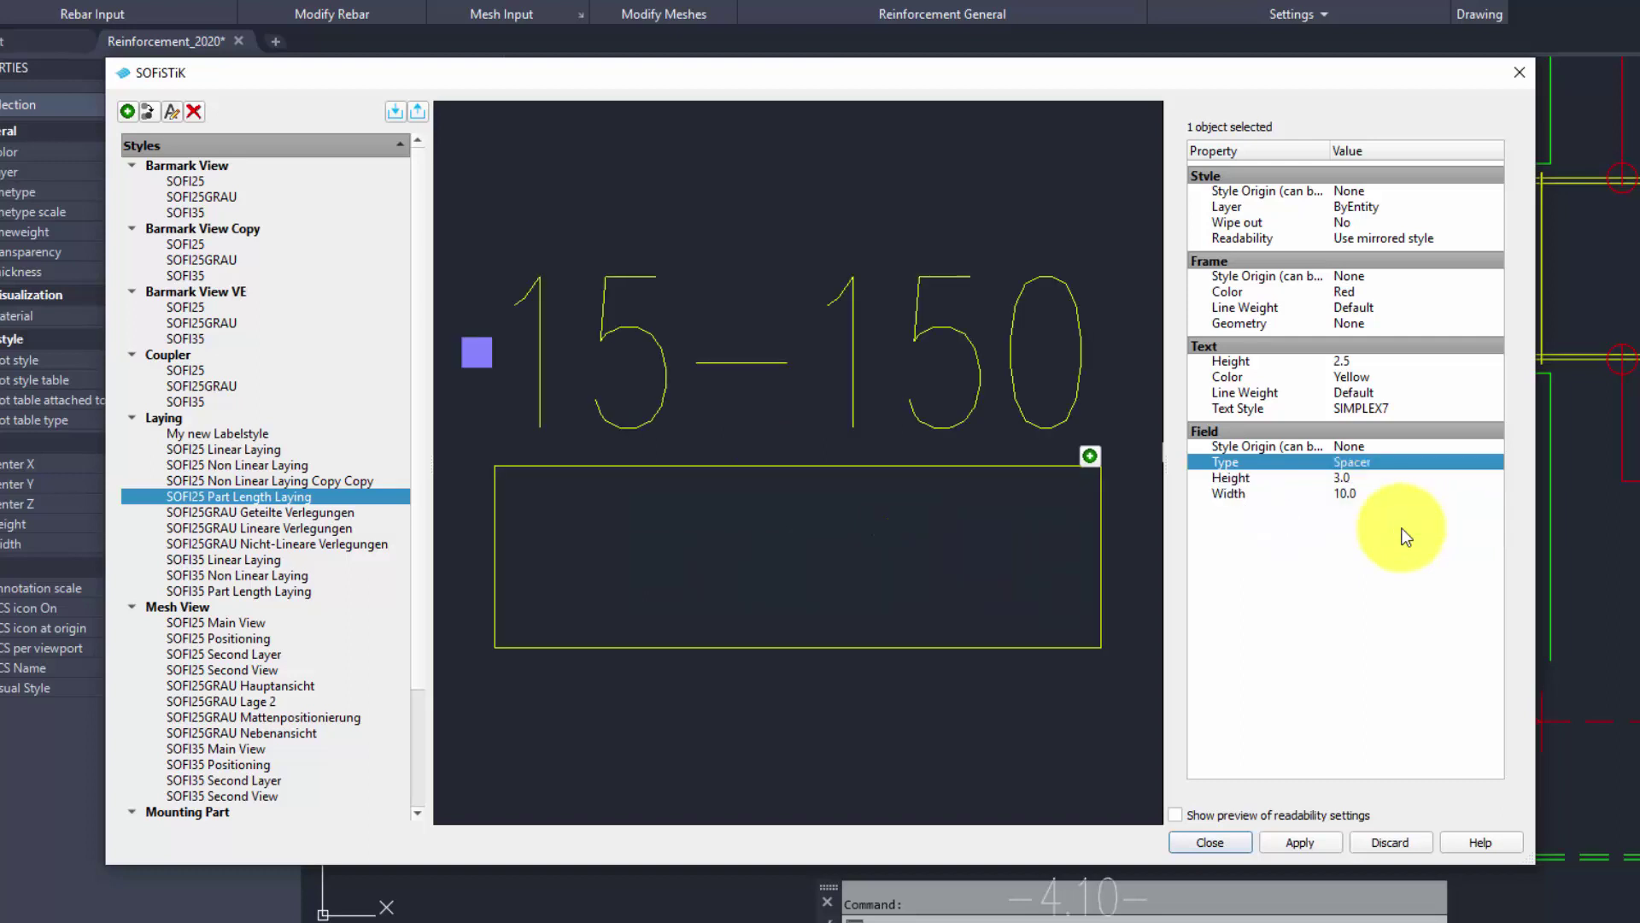
Set the spacer field's height to 1.5, apply the label style change and close the label editor
{"action": "left_click", "coordinate": [1367, 477]}
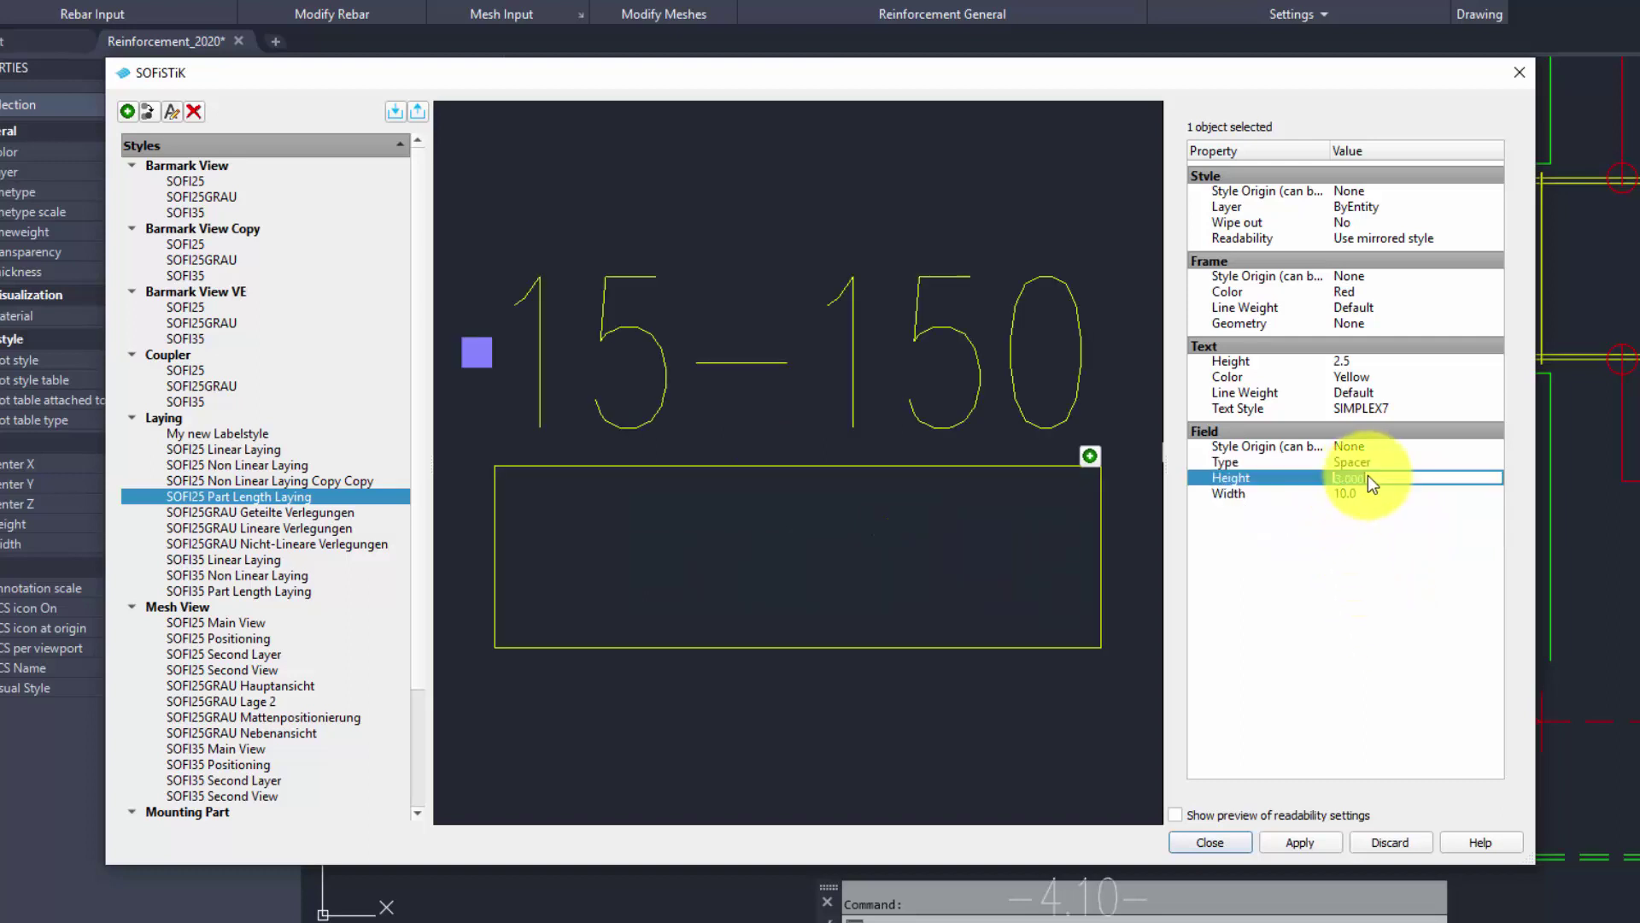
{"action": "type", "text": "1.5"}
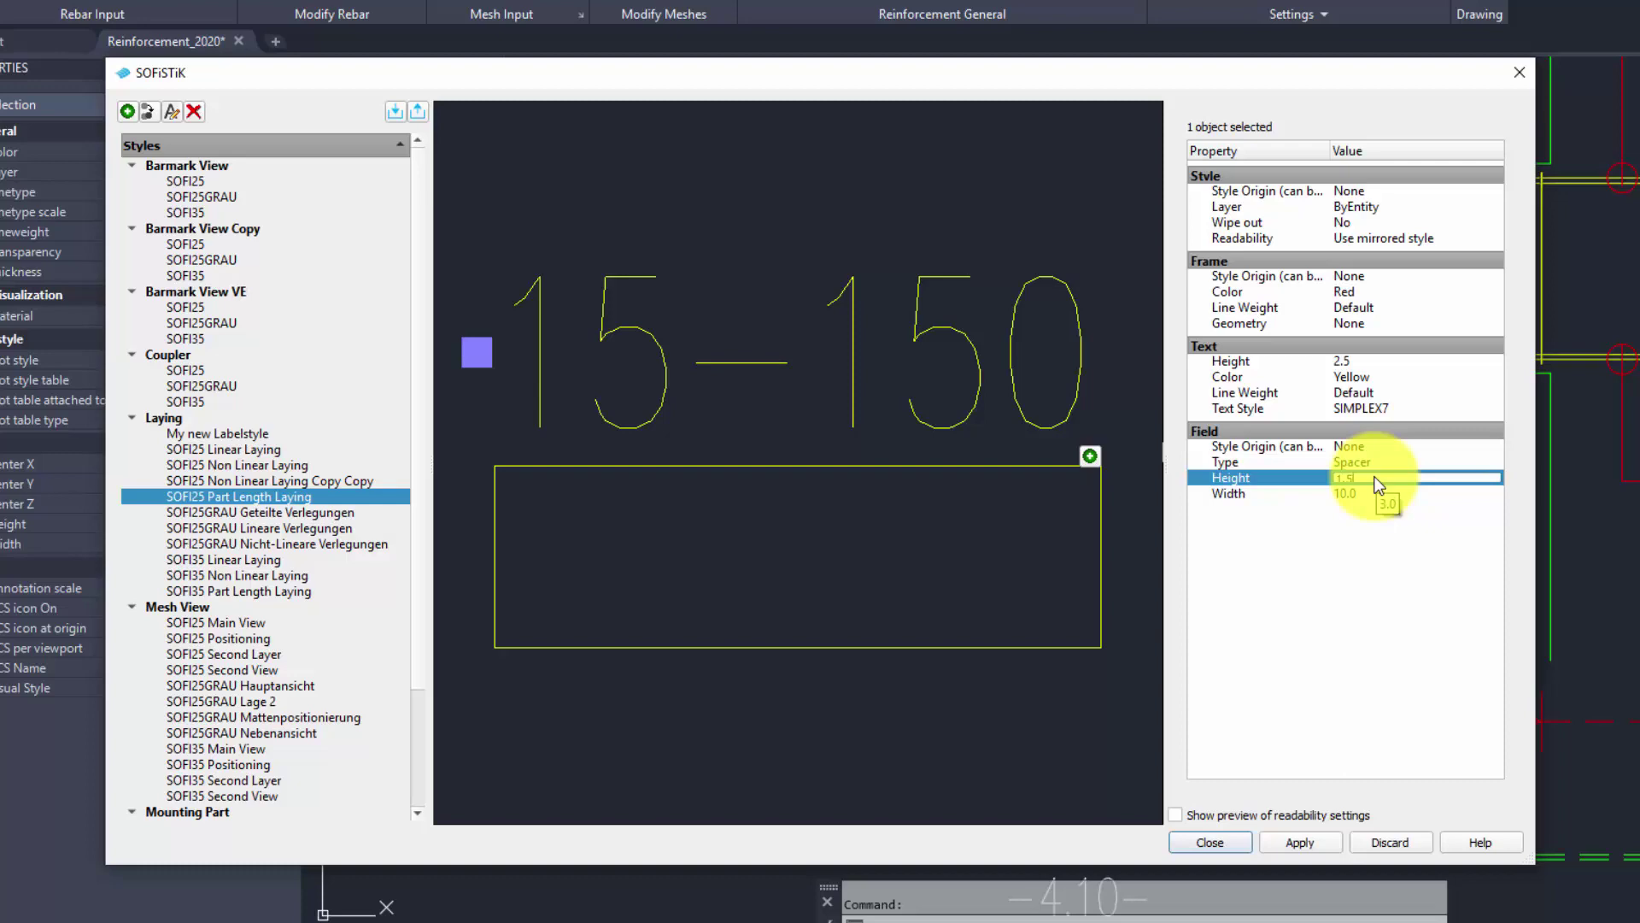
{"action": "key", "text": "Tab"}
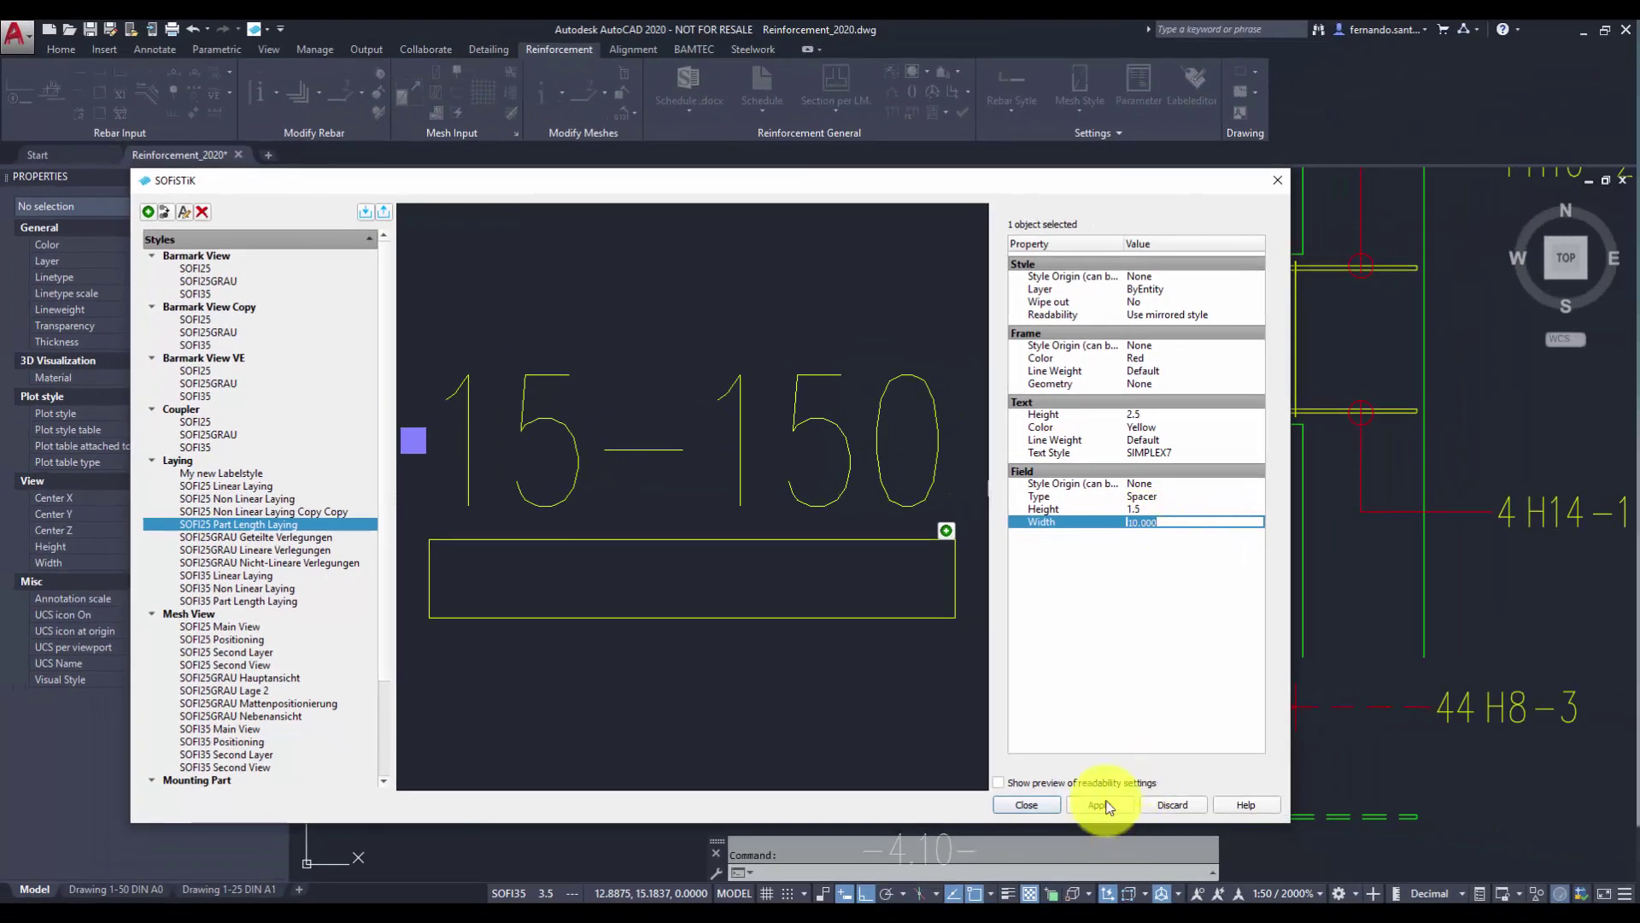
{"action": "left_click", "coordinate": [1107, 807]}
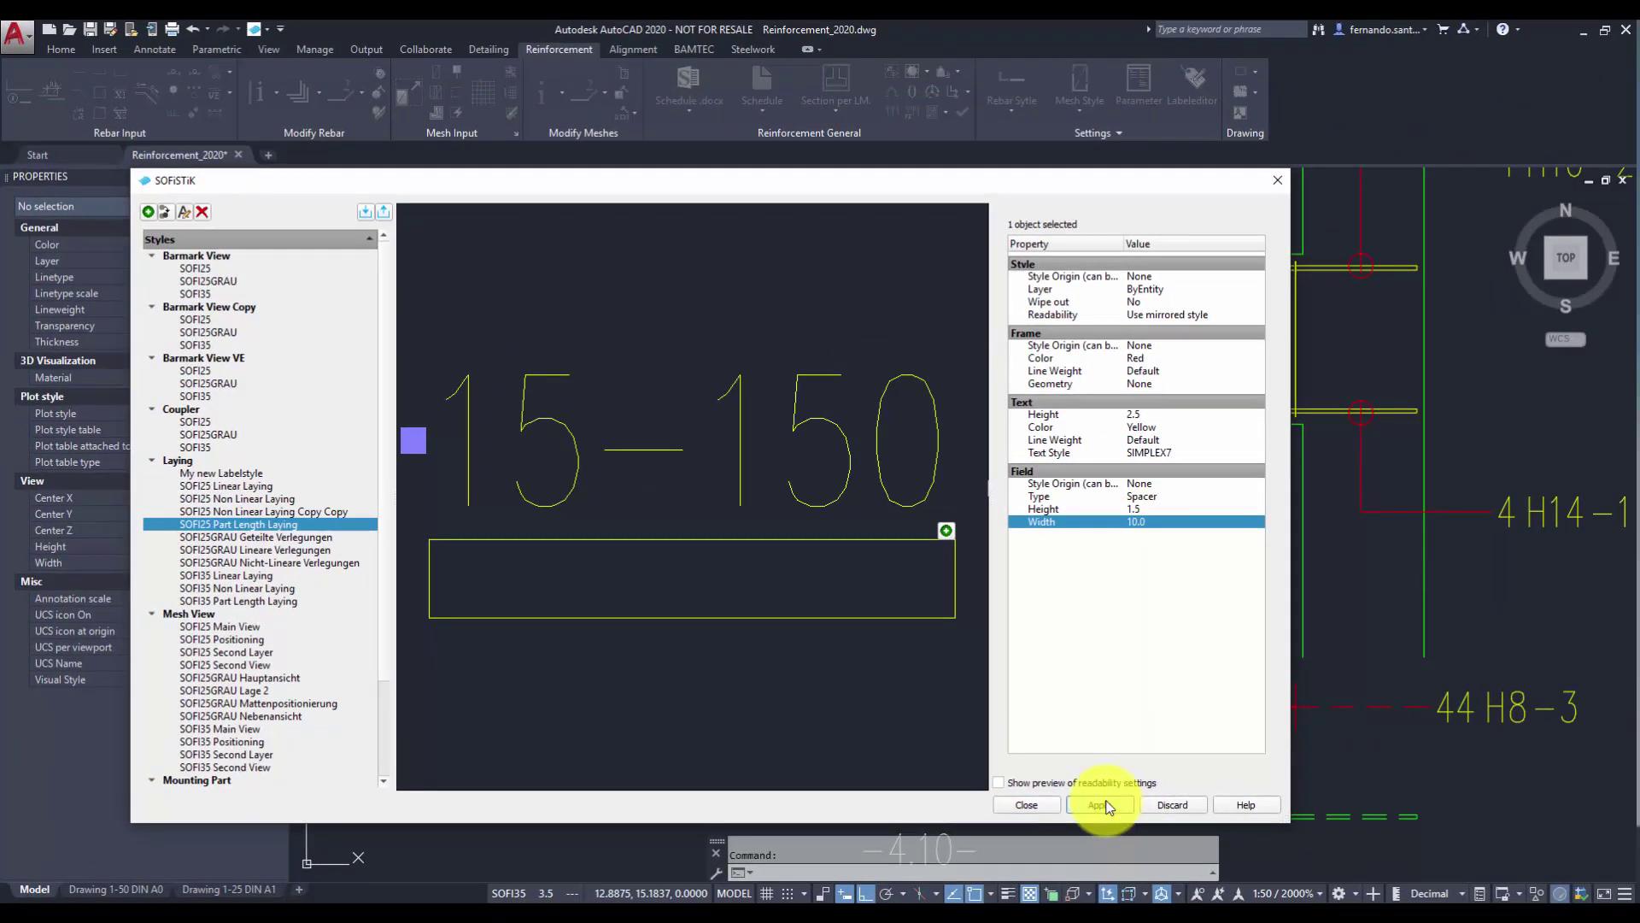
{"action": "left_click", "coordinate": [1015, 812]}
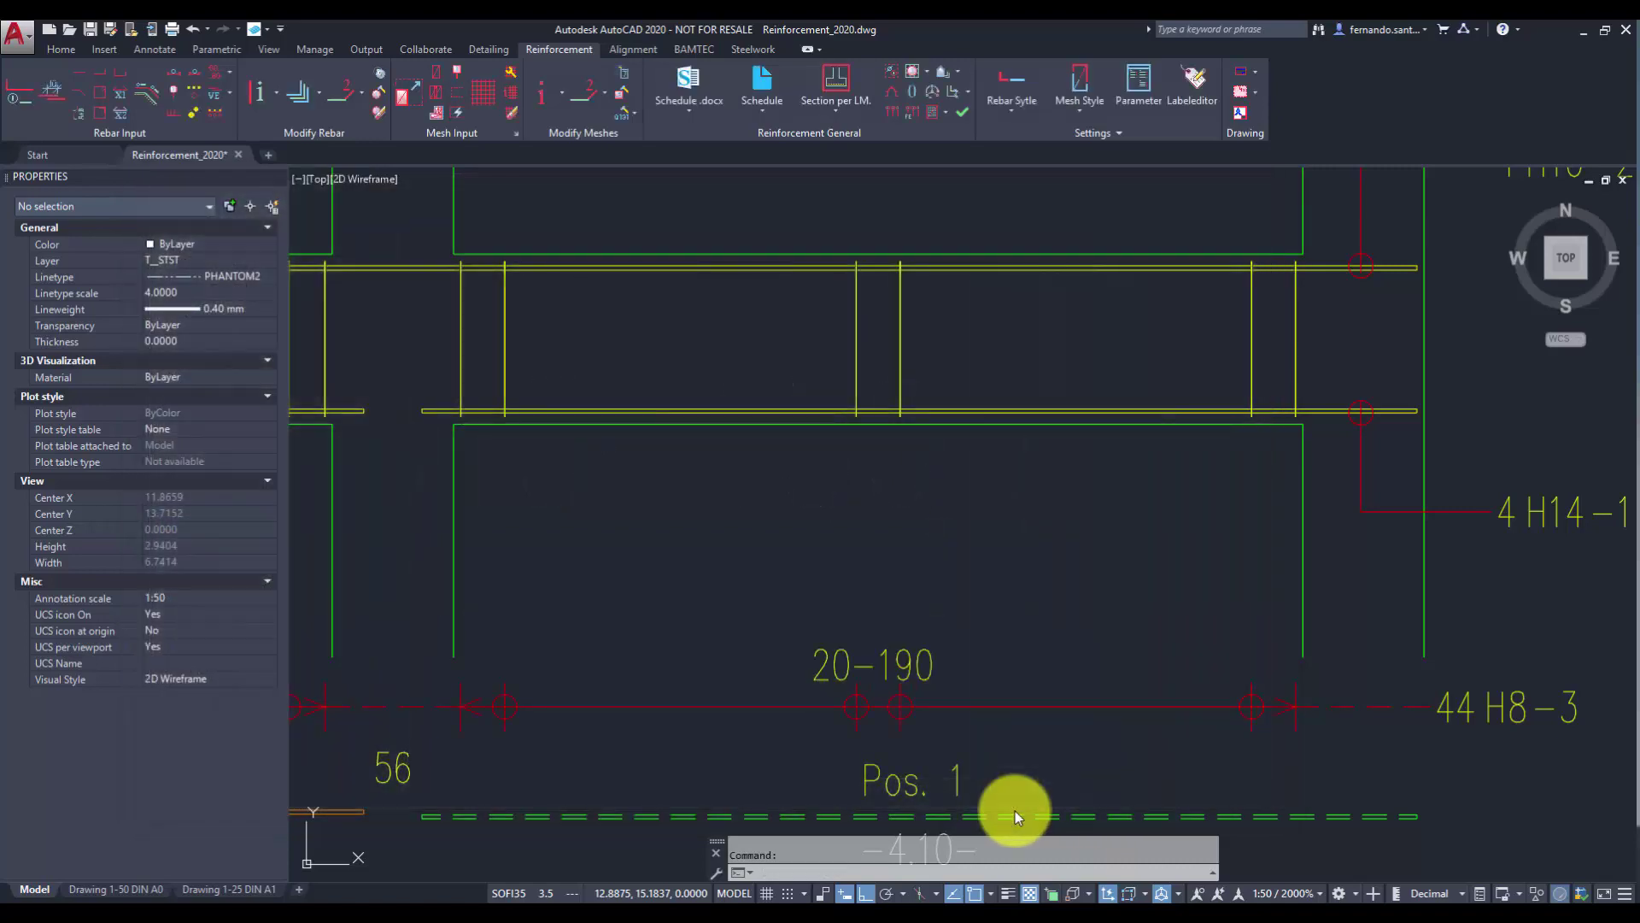
{"action": "scroll", "coordinate": [728, 667], "scroll_direction": "down", "scroll_amount": 2}
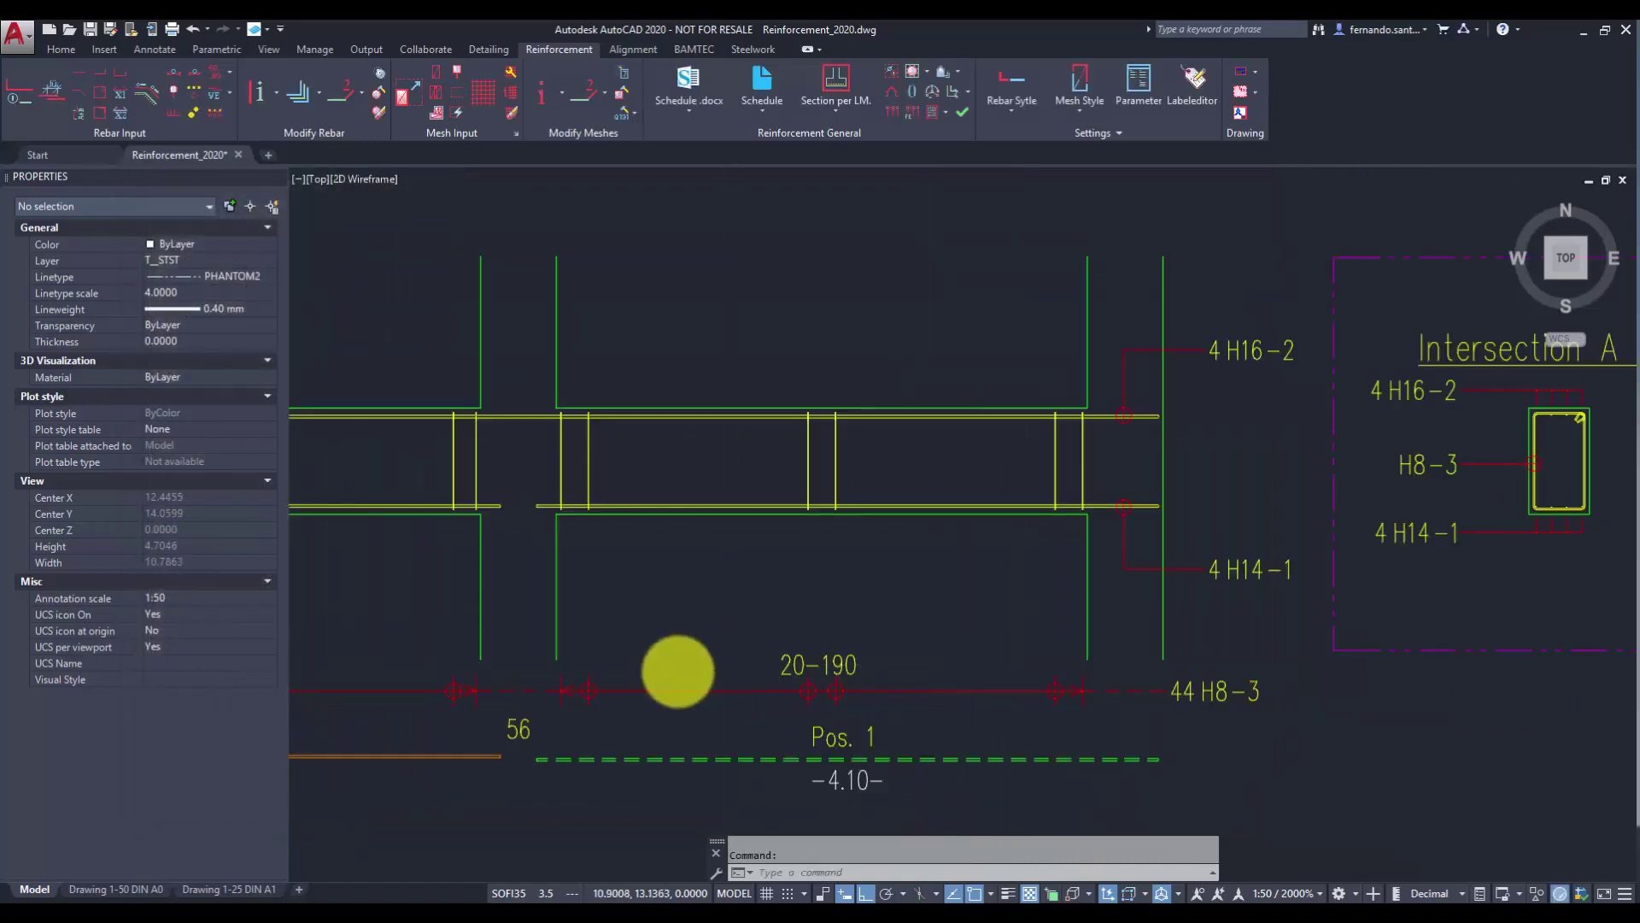
{"action": "scroll", "coordinate": [678, 671], "scroll_direction": "down", "scroll_amount": 1}
{"action": "middle_click_drag", "start_coordinate": [633, 677], "coordinate": [857, 666]}
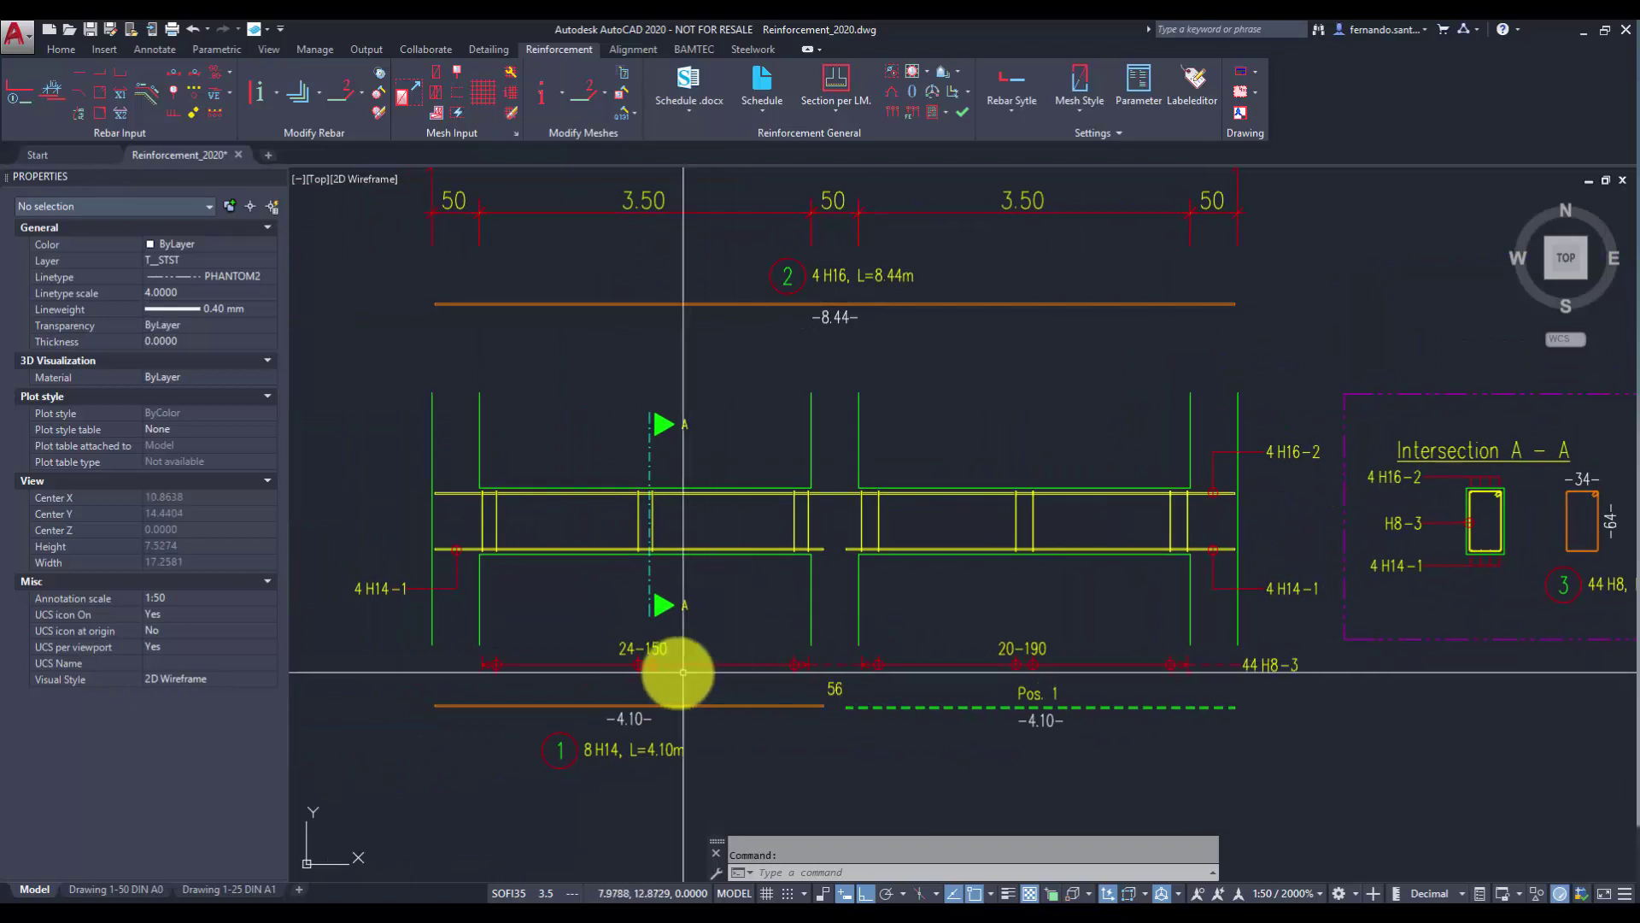
{"action": "scroll", "coordinate": [678, 672], "scroll_direction": "up", "scroll_amount": 2}
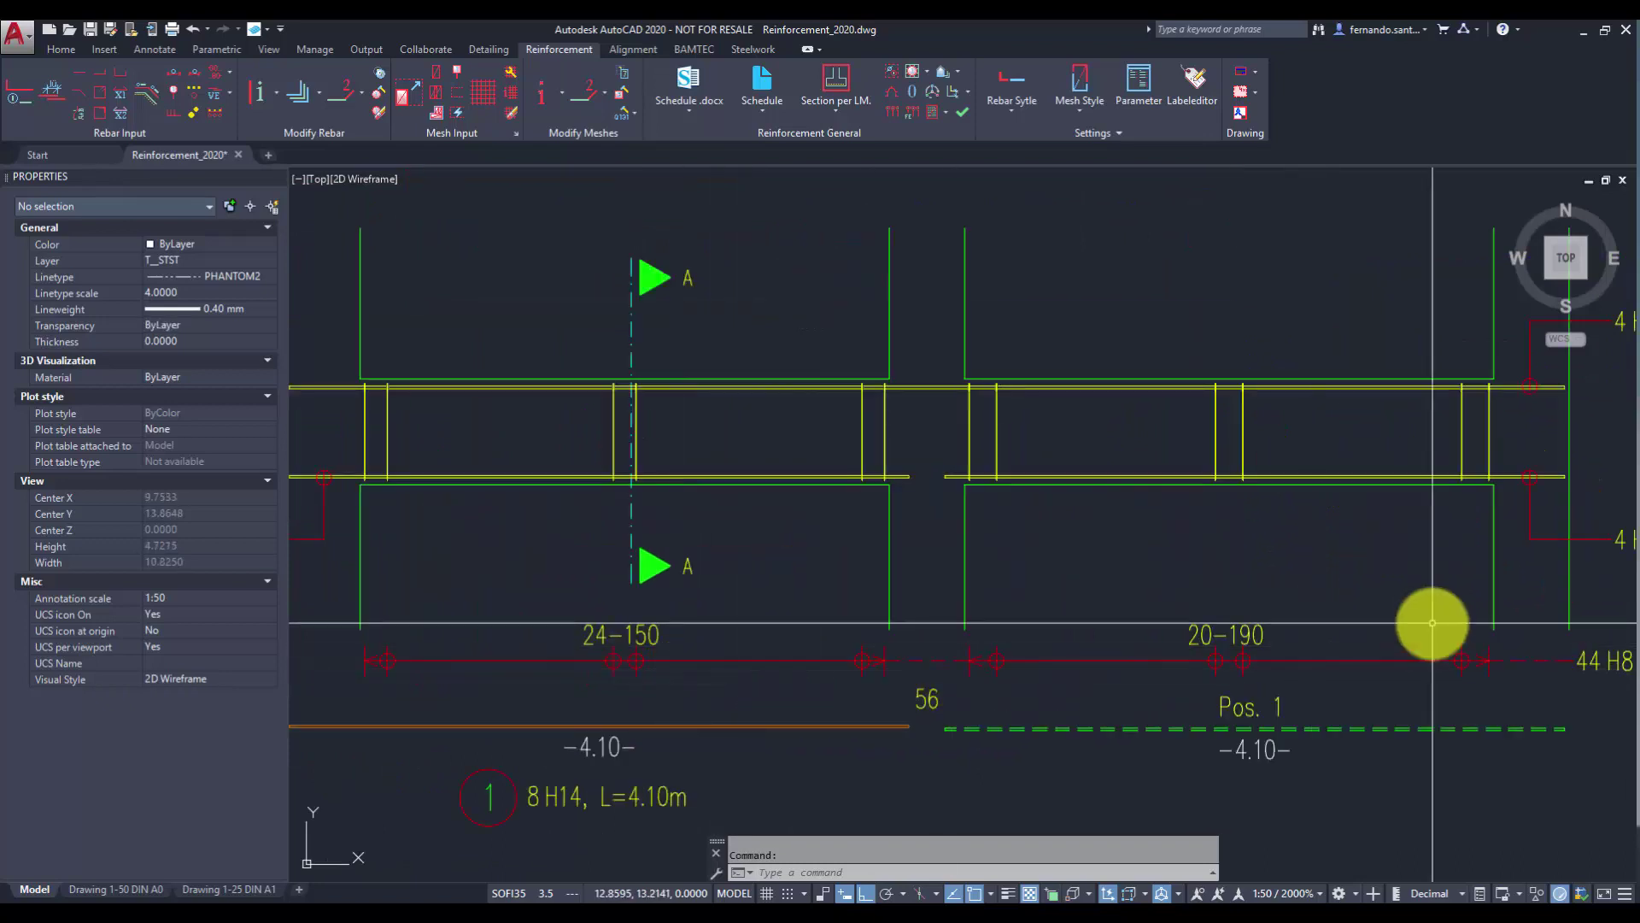
{"action": "middle_click_drag", "start_coordinate": [1465, 579], "coordinate": [1340, 608]}
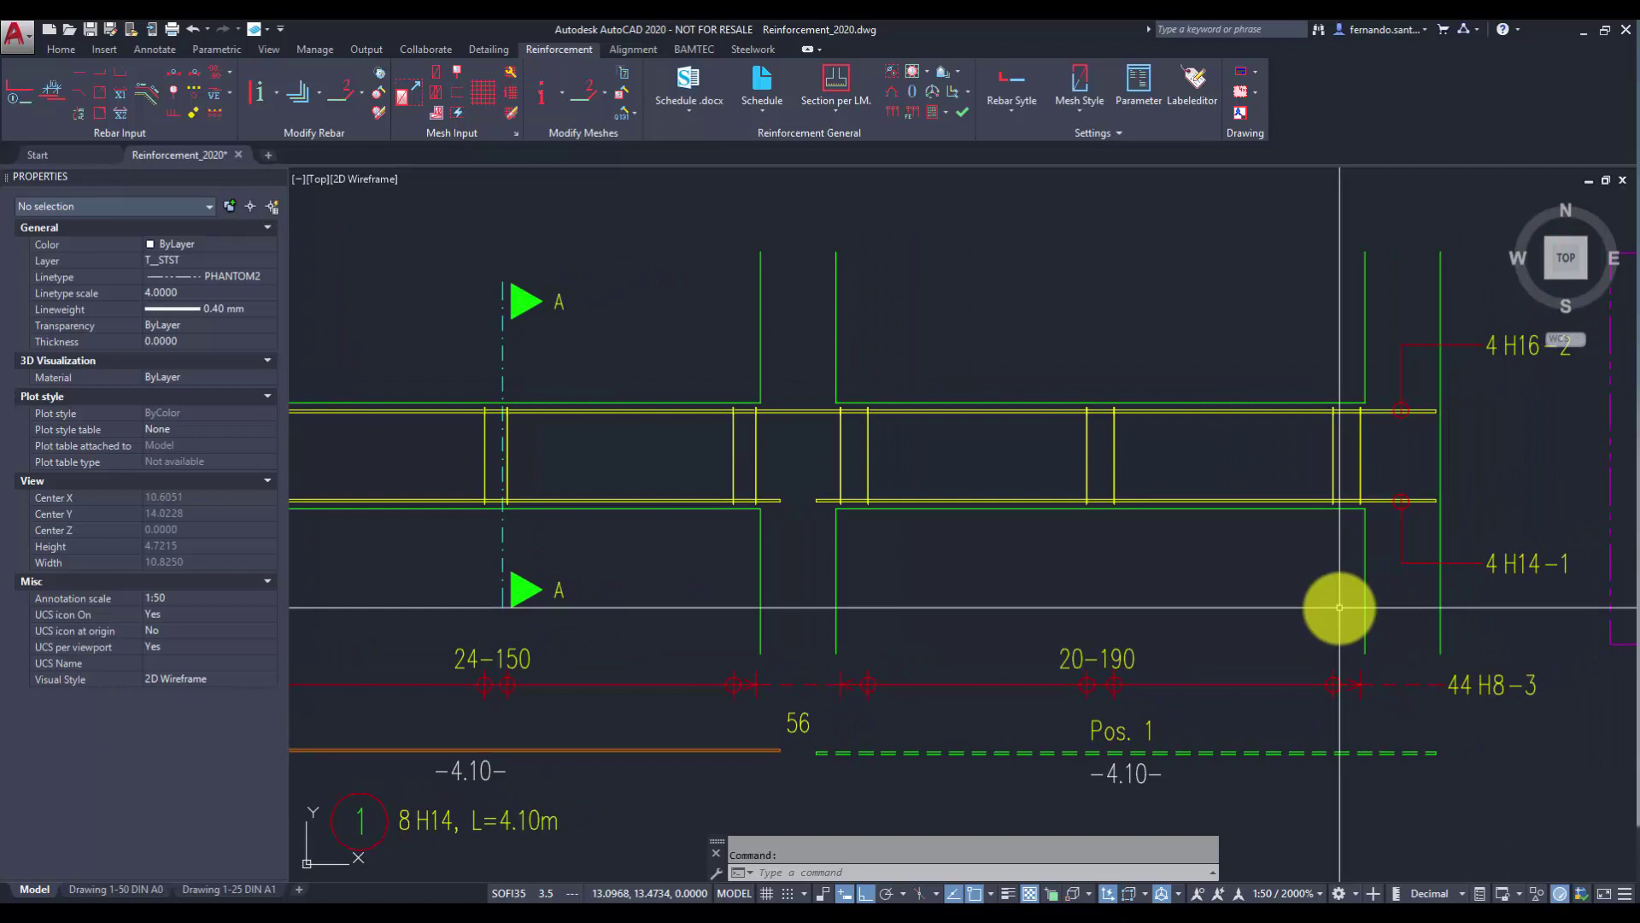